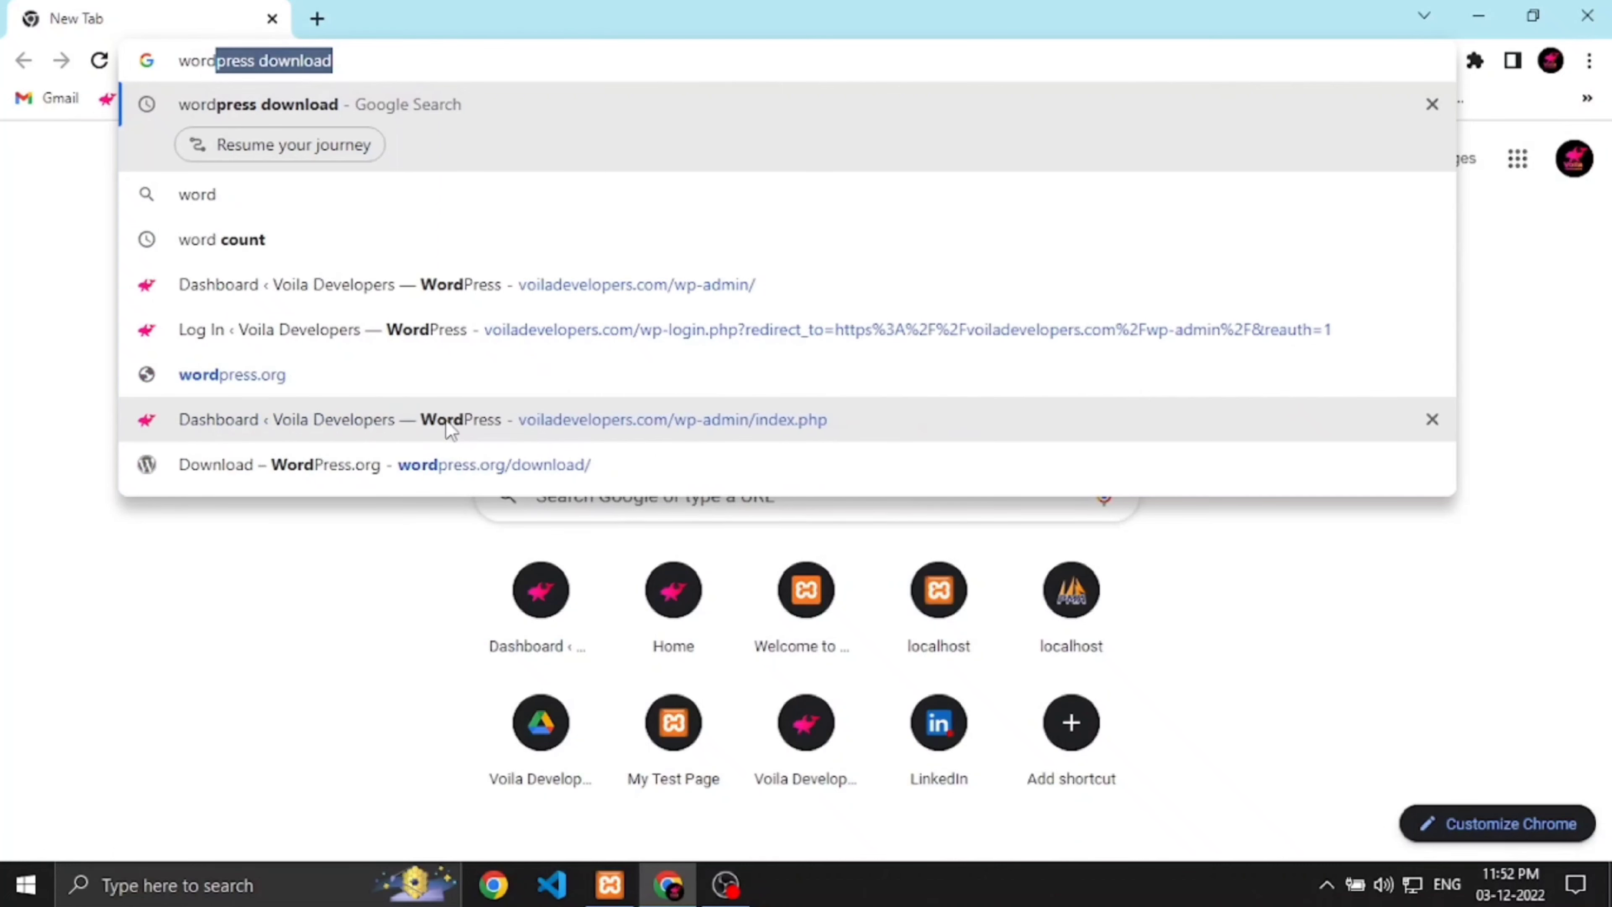
Step: Search for the WordPress download and download WordPress 6.1.1 from WordPress.org
key(Return)
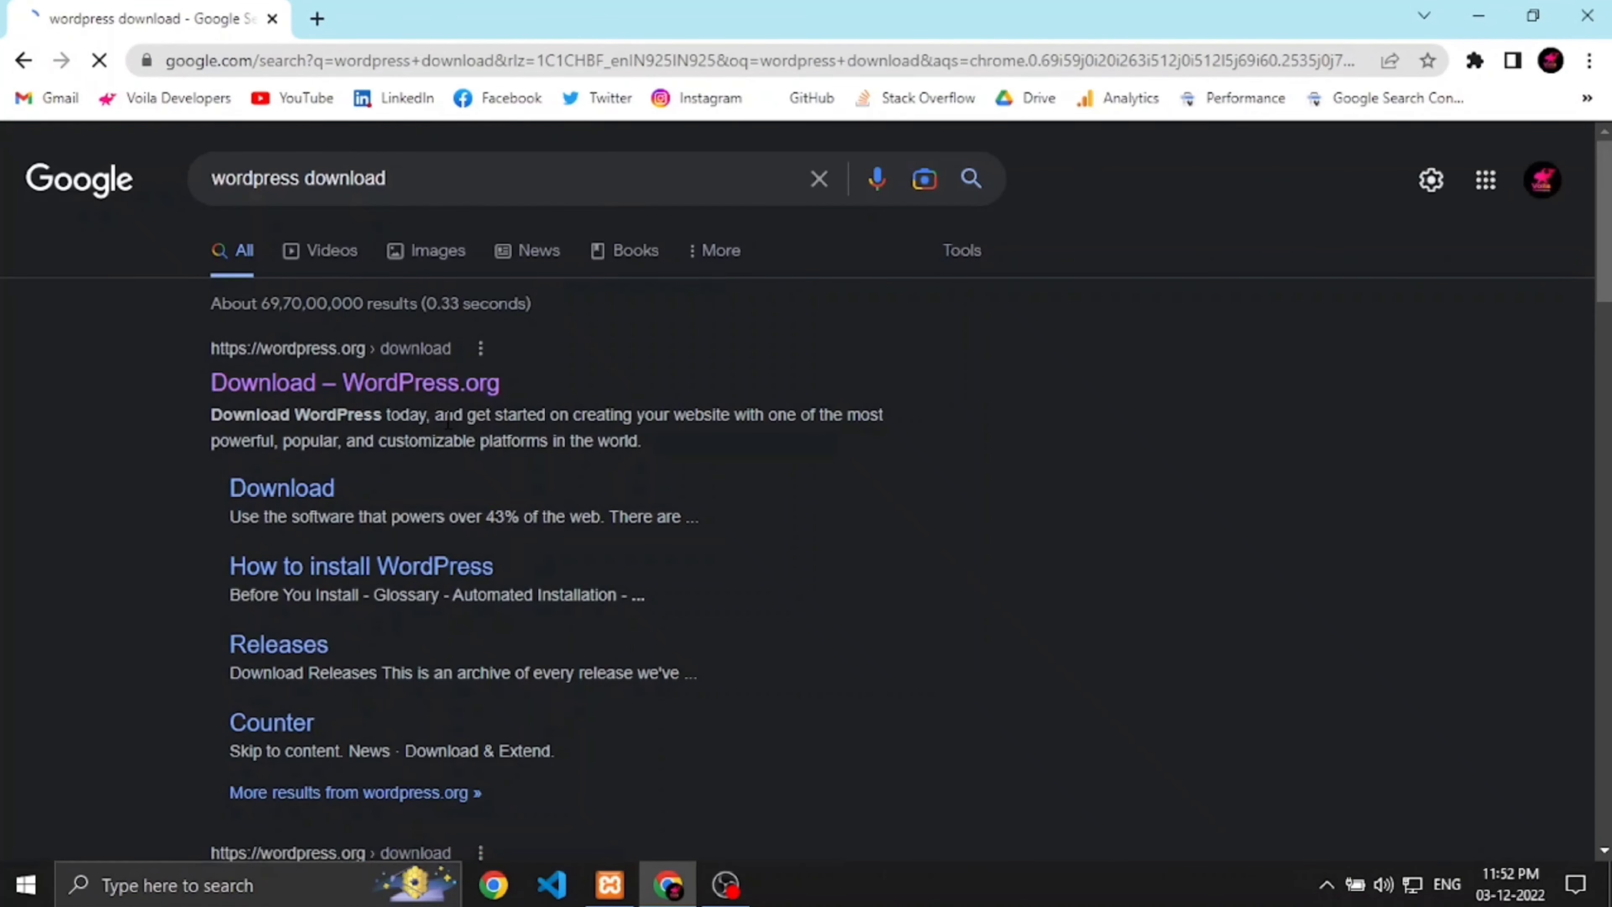
click(447, 398)
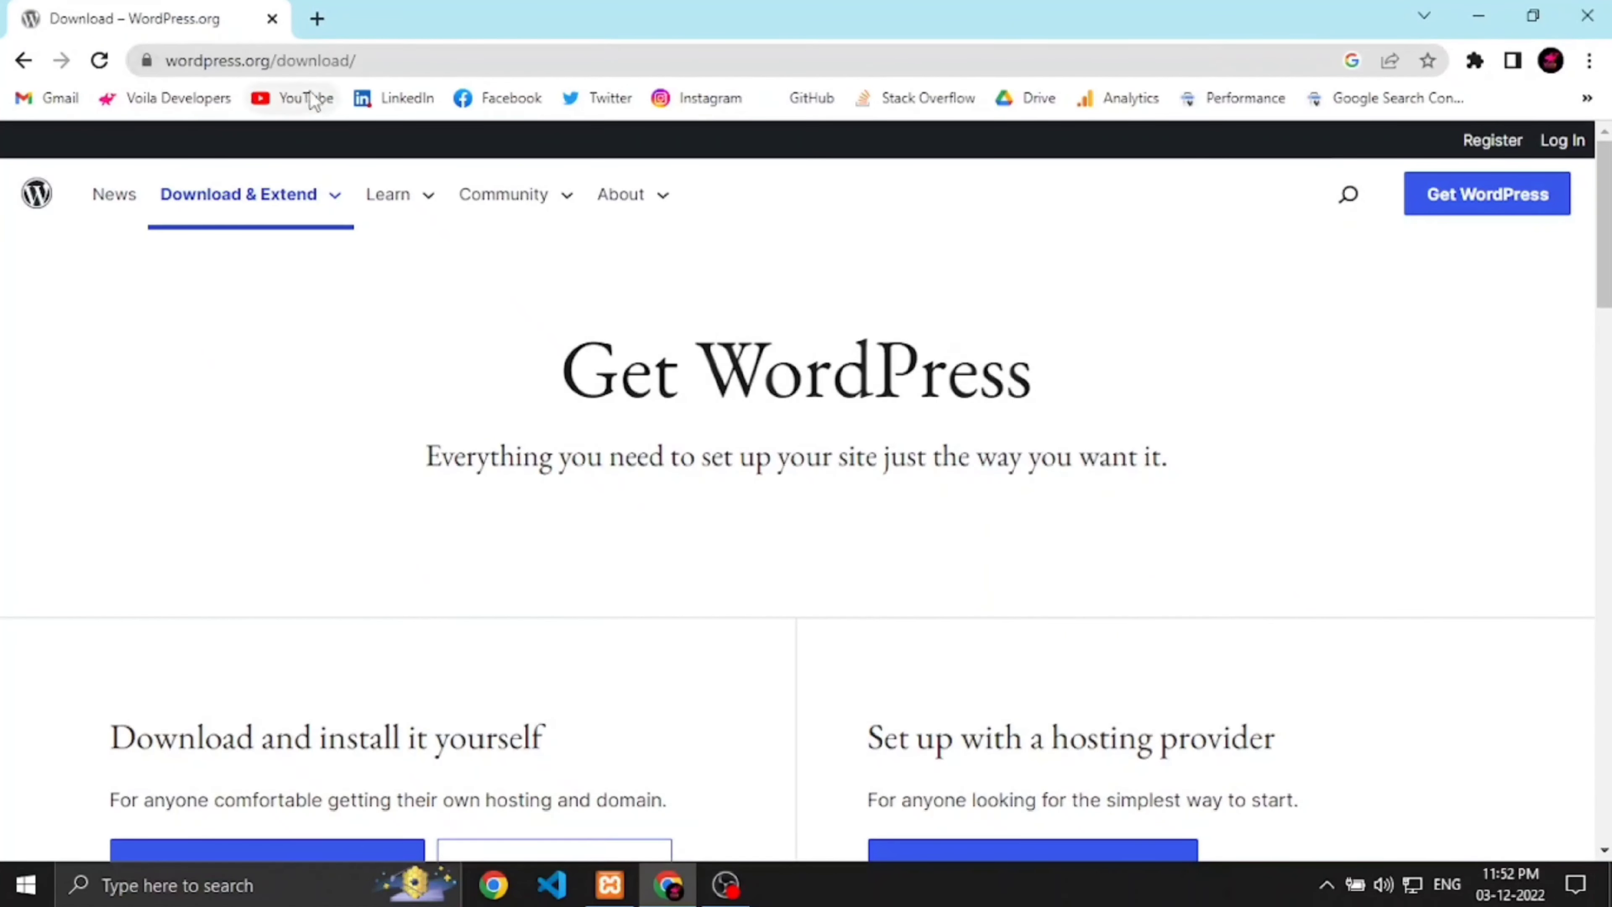
scroll(482, 605, down, 5)
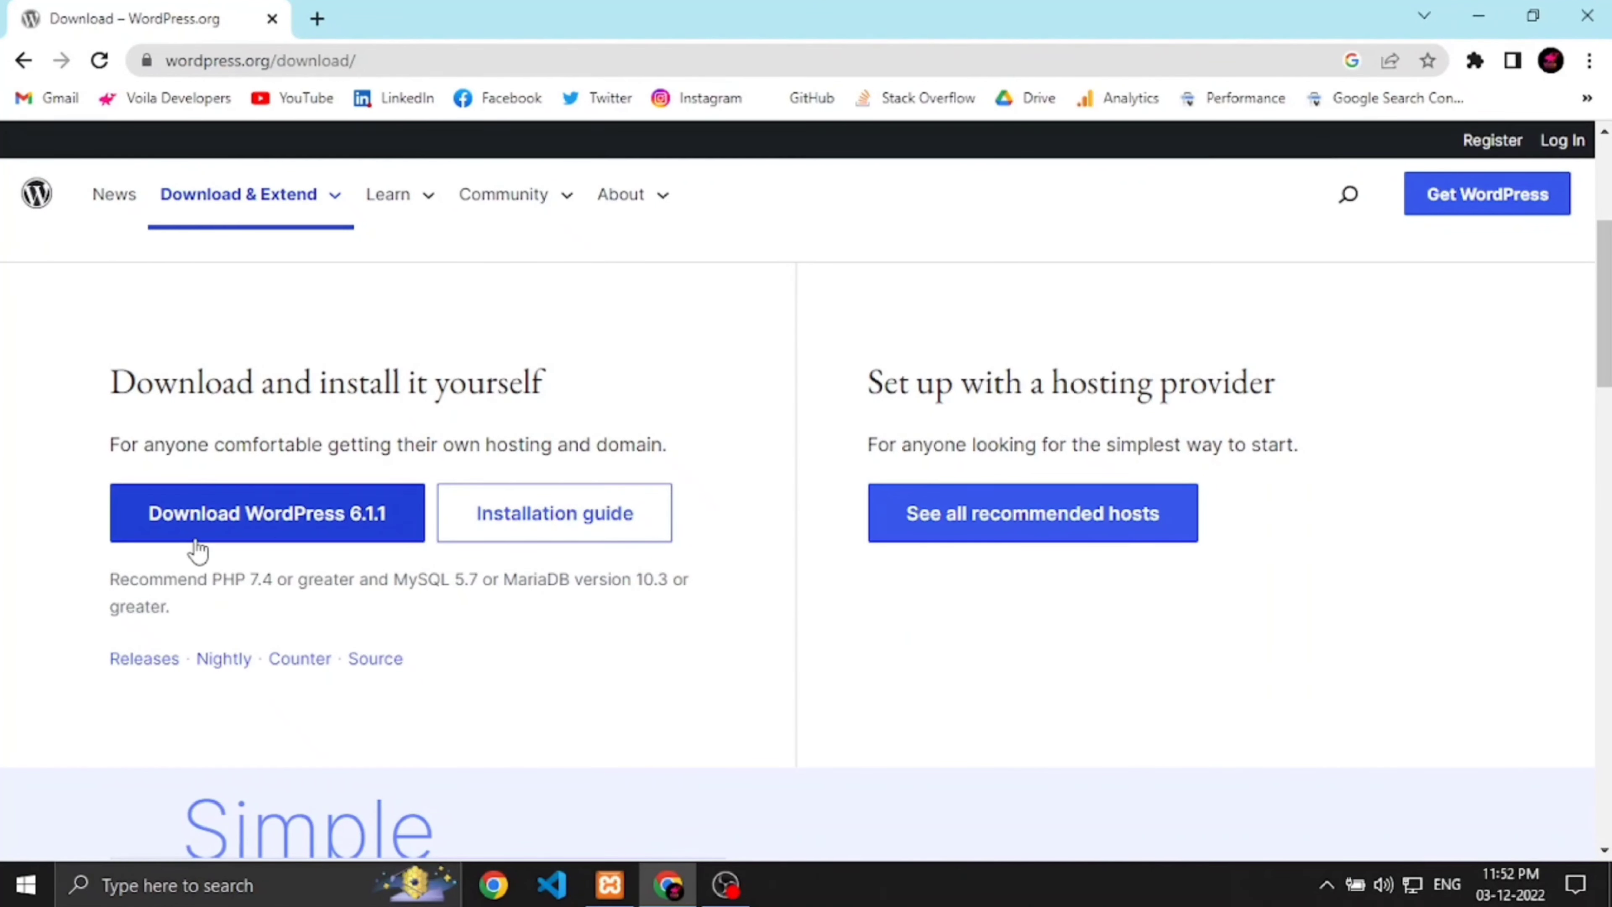
click(255, 524)
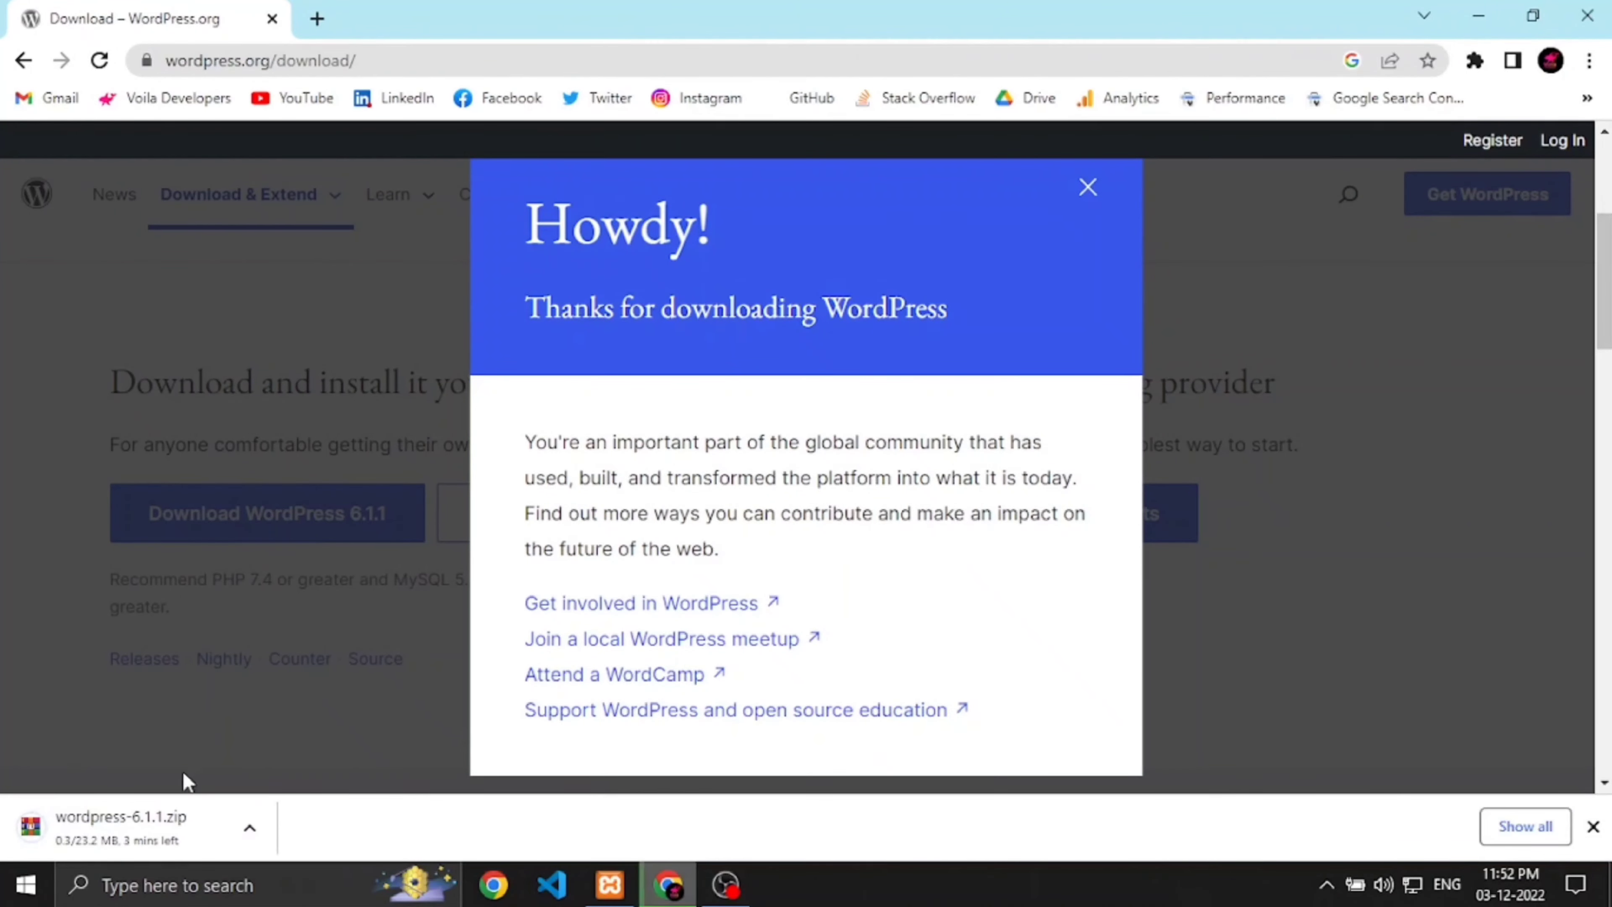
Step: Move the downloaded wordpress-6.1.1 zip from Downloads onto the desktop
right_click(146, 829)
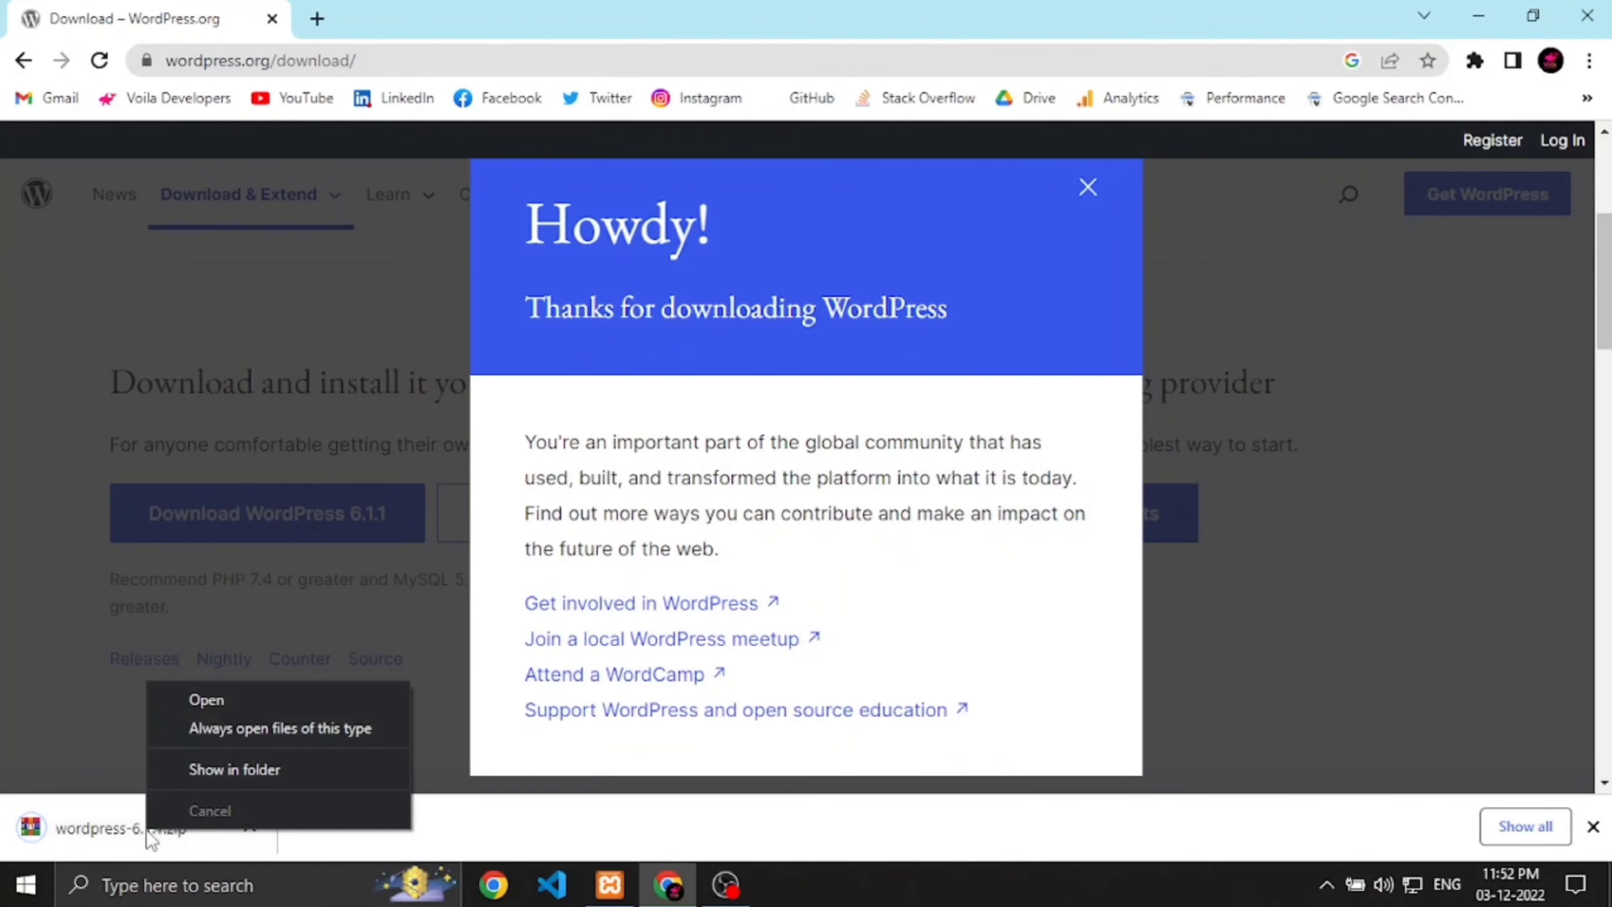
click(197, 761)
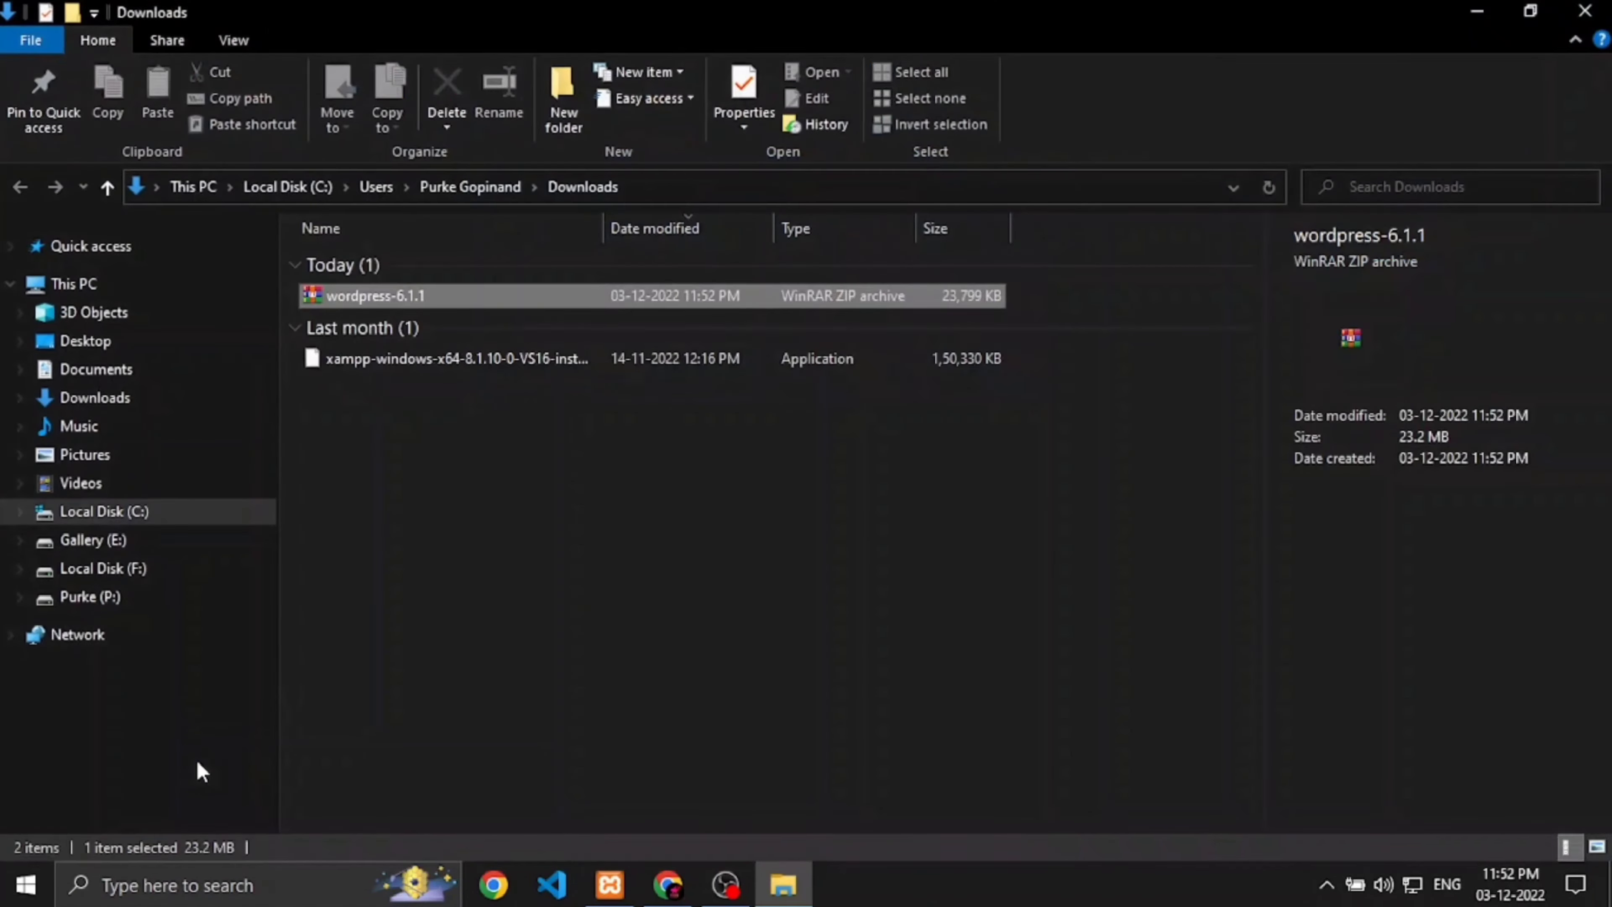
right_click(375, 294)
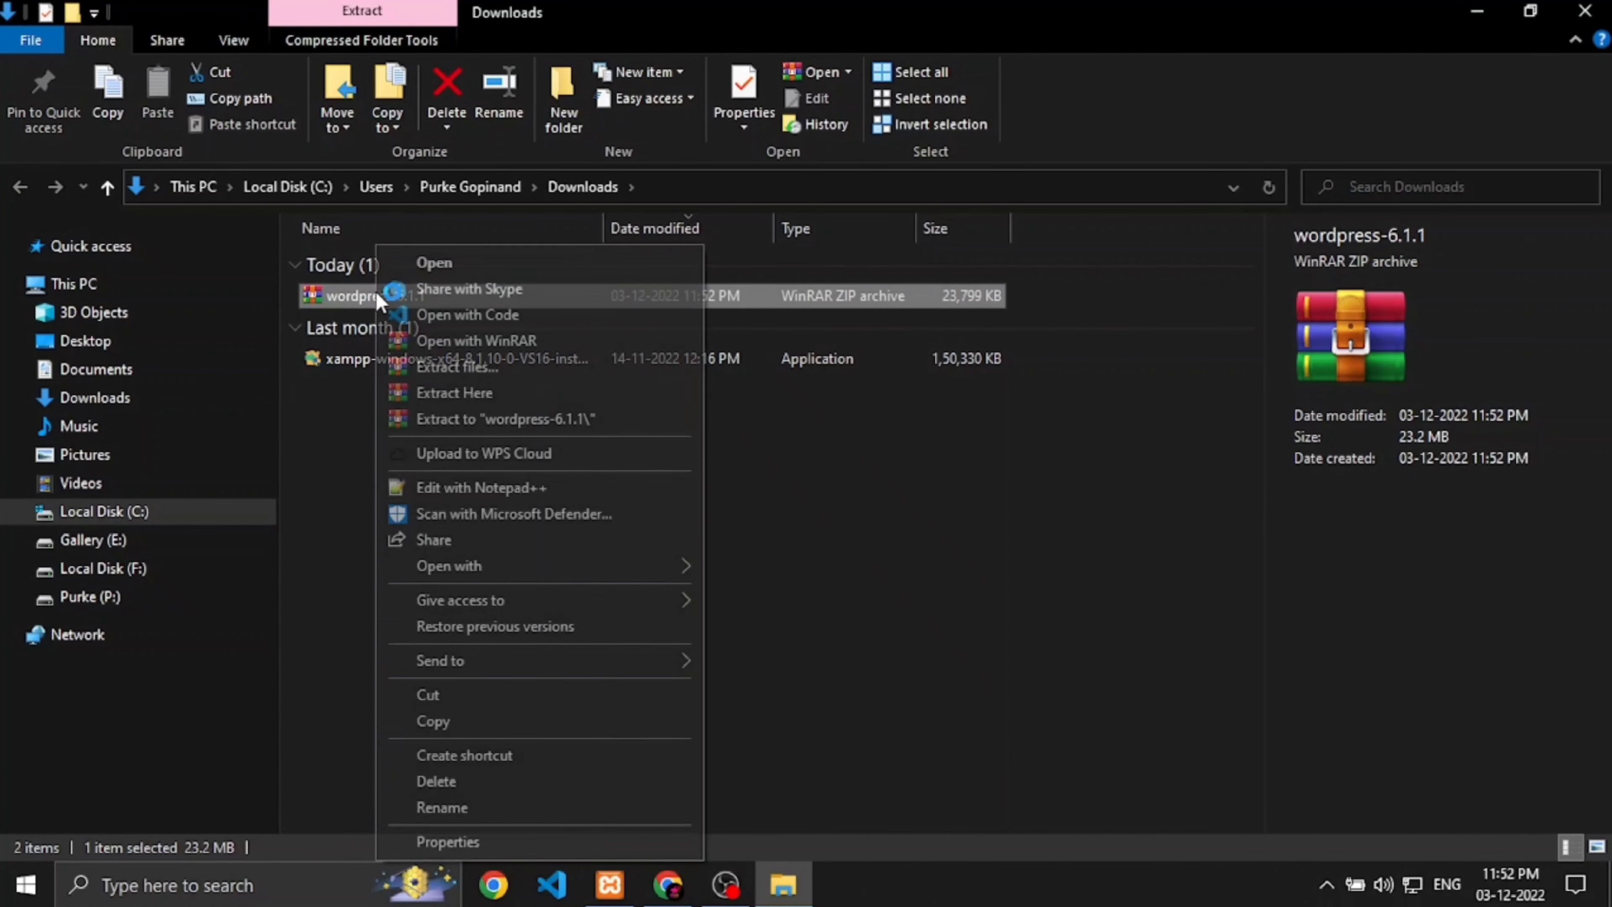
click(309, 535)
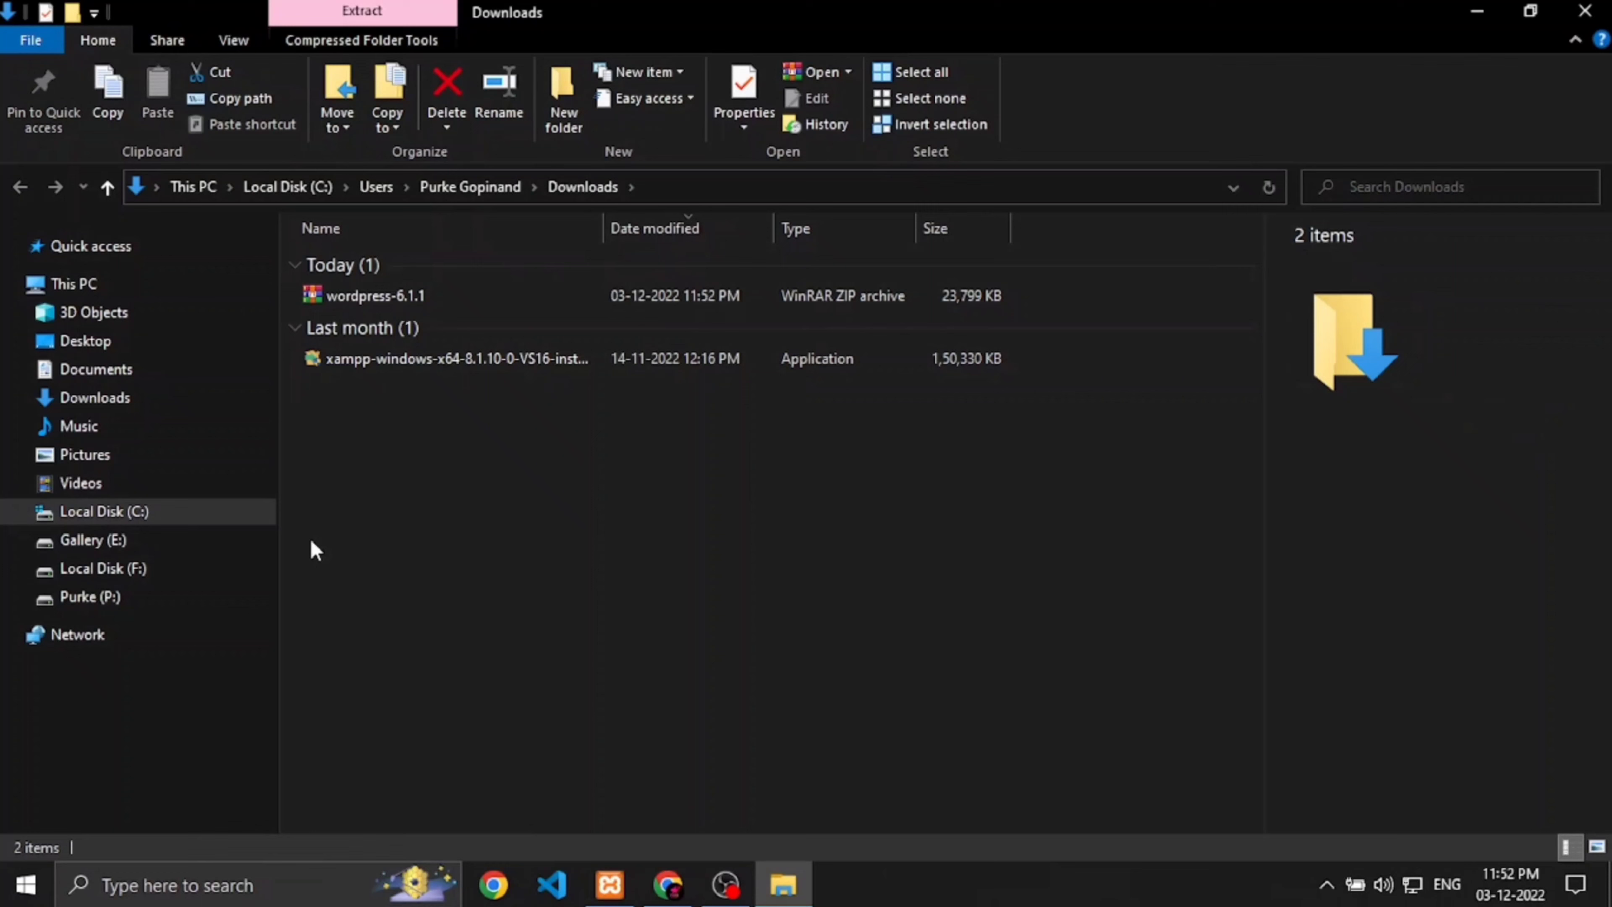
click(444, 283)
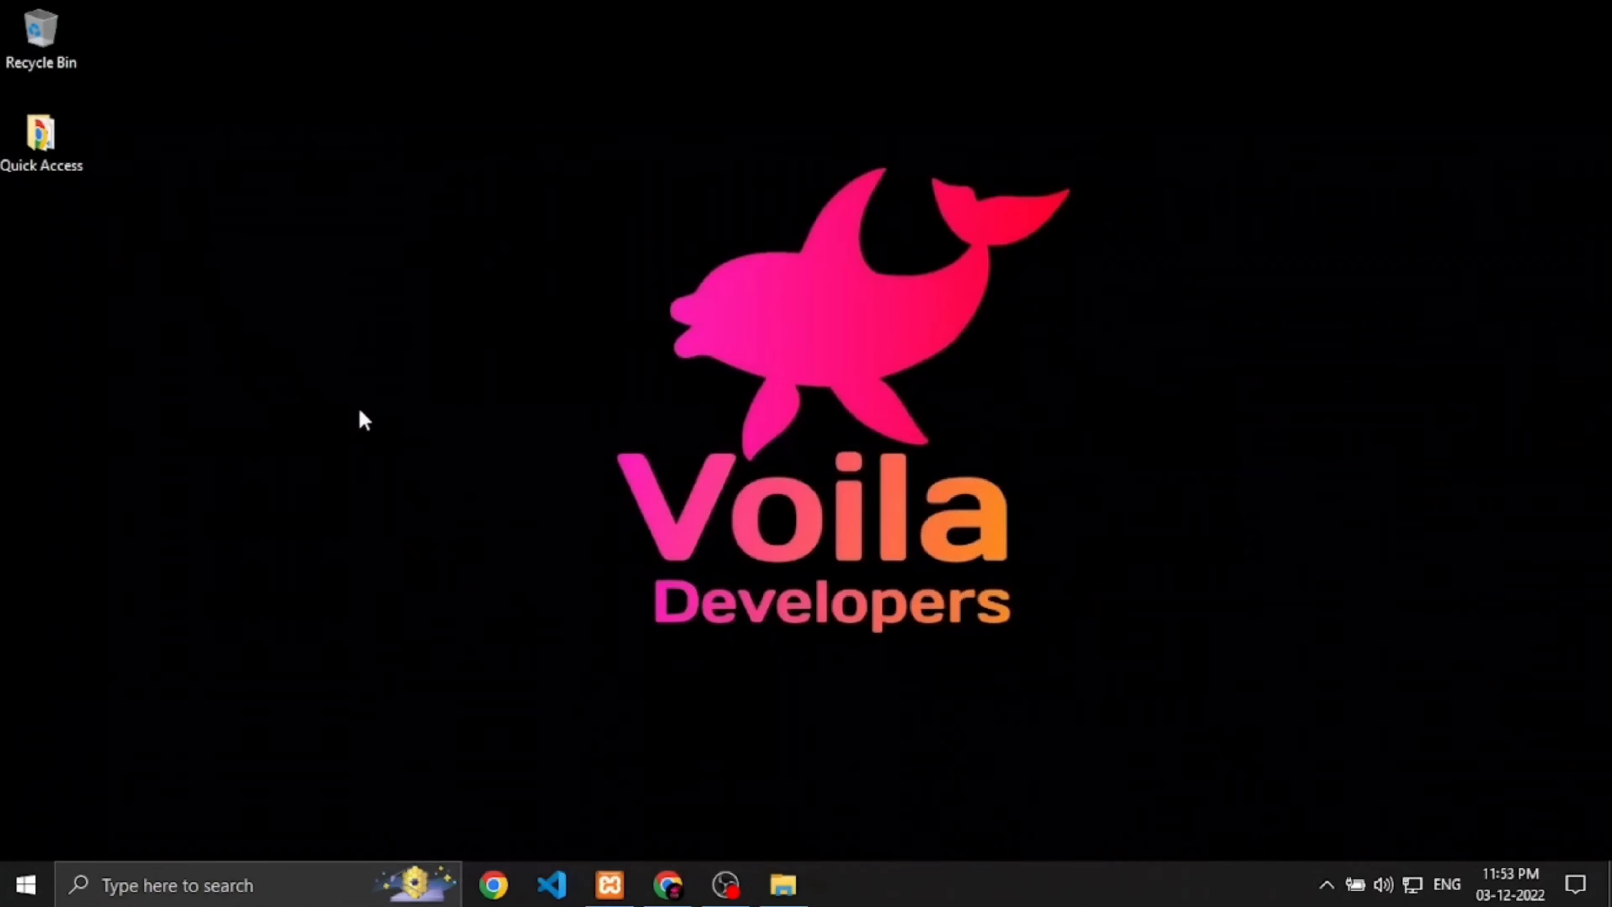
key(ctrl+v)
Step: Extract the zip on the desktop into a wordpress-6.1.1 folder
right_click(54, 241)
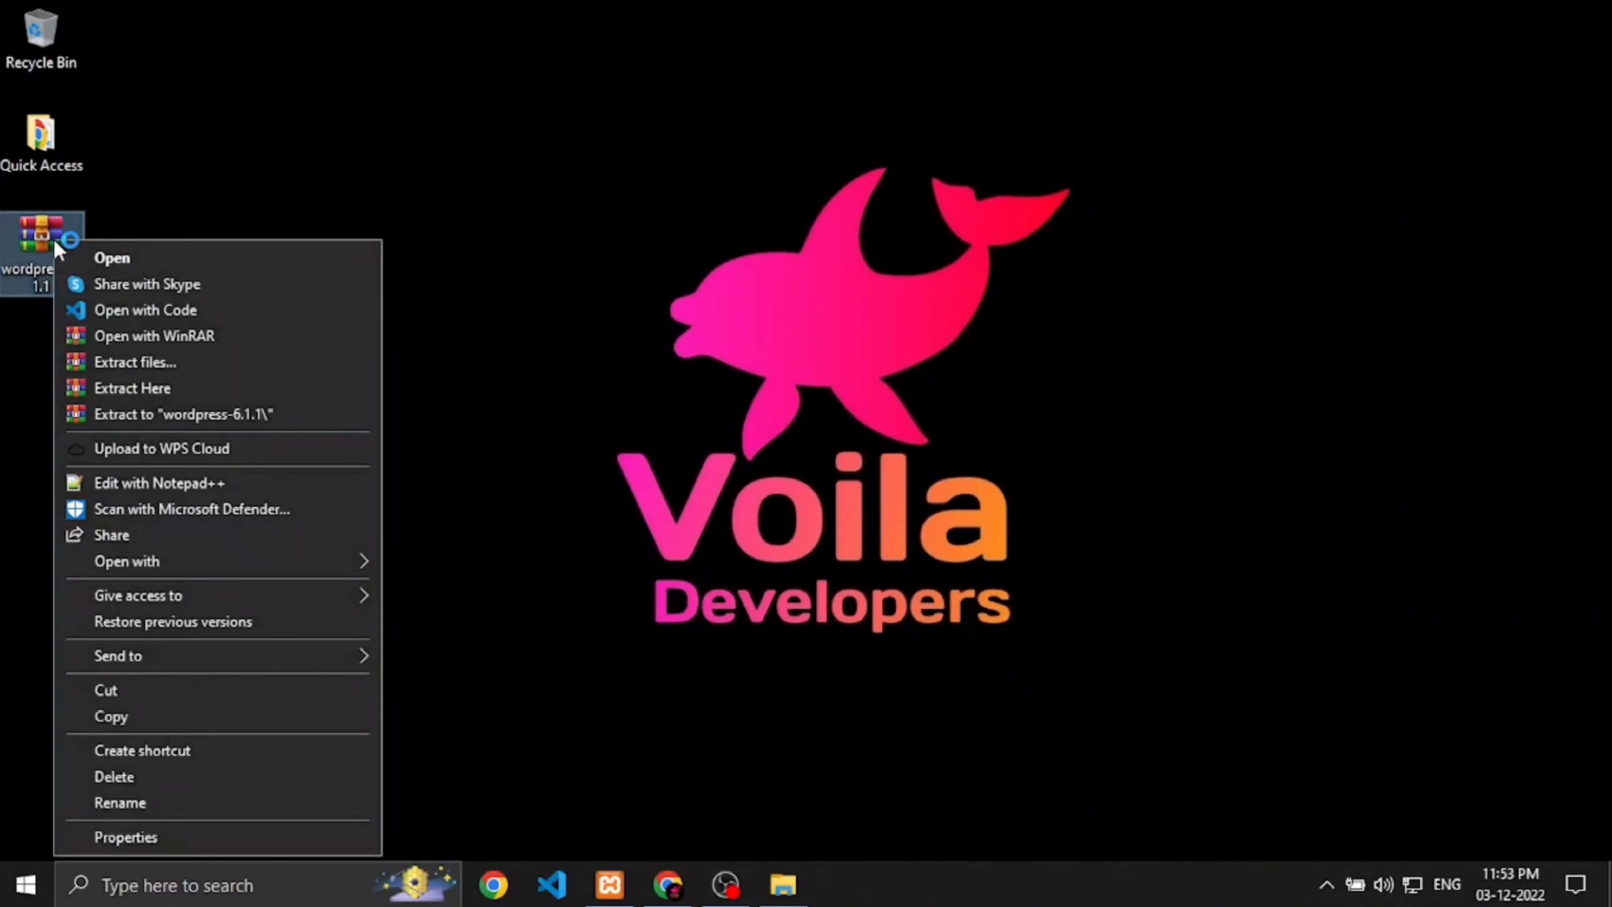
click(164, 414)
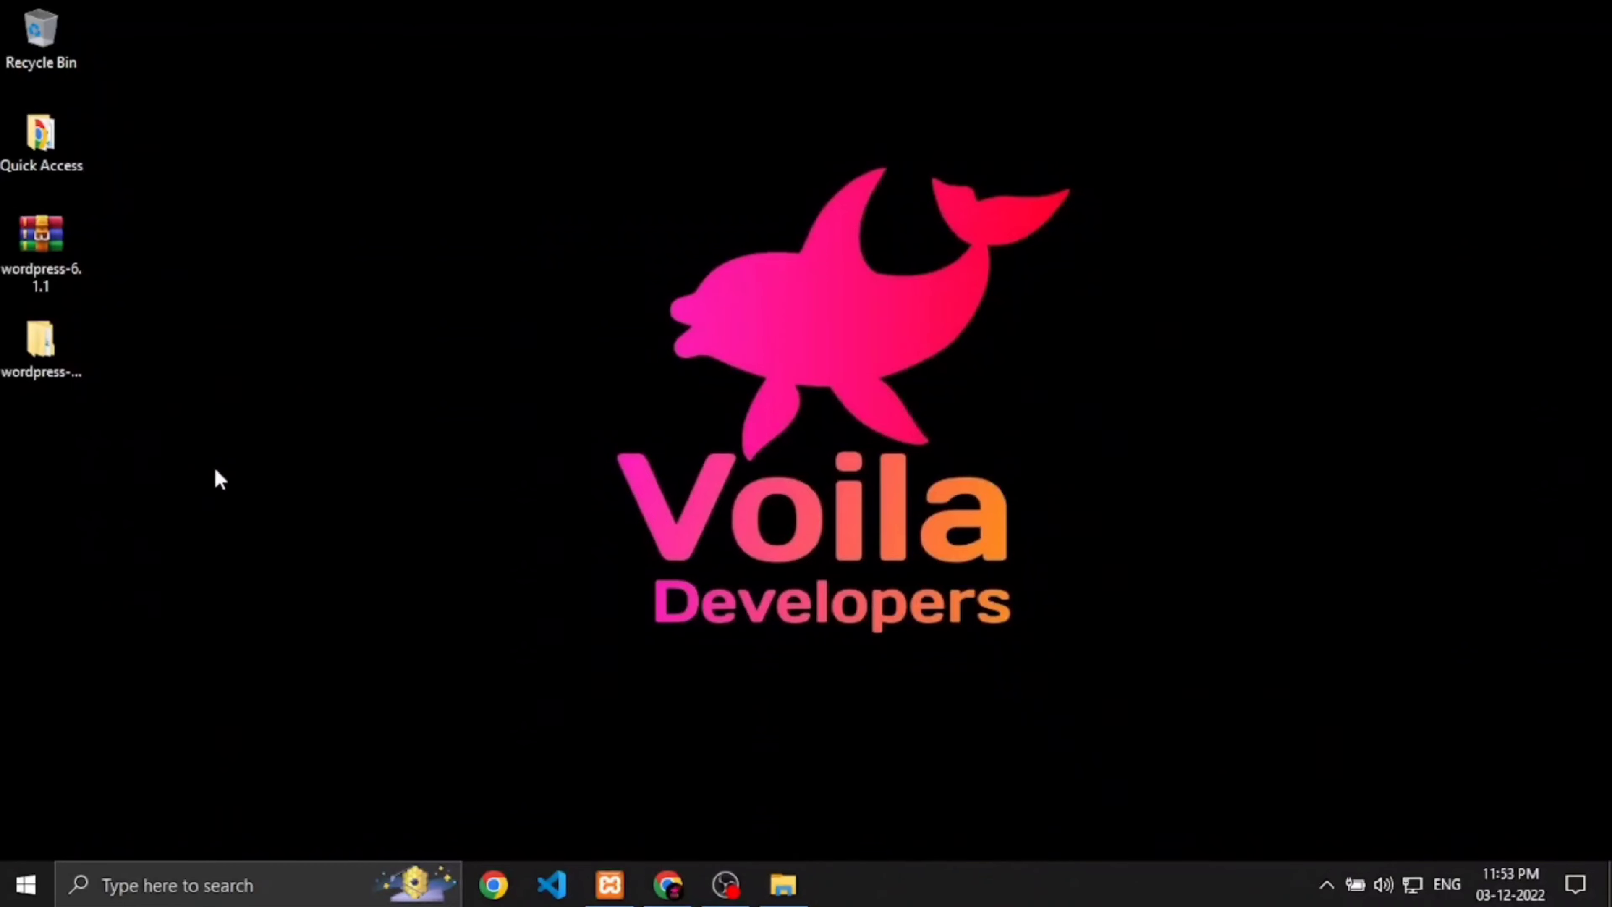
mouse_move(660, 900)
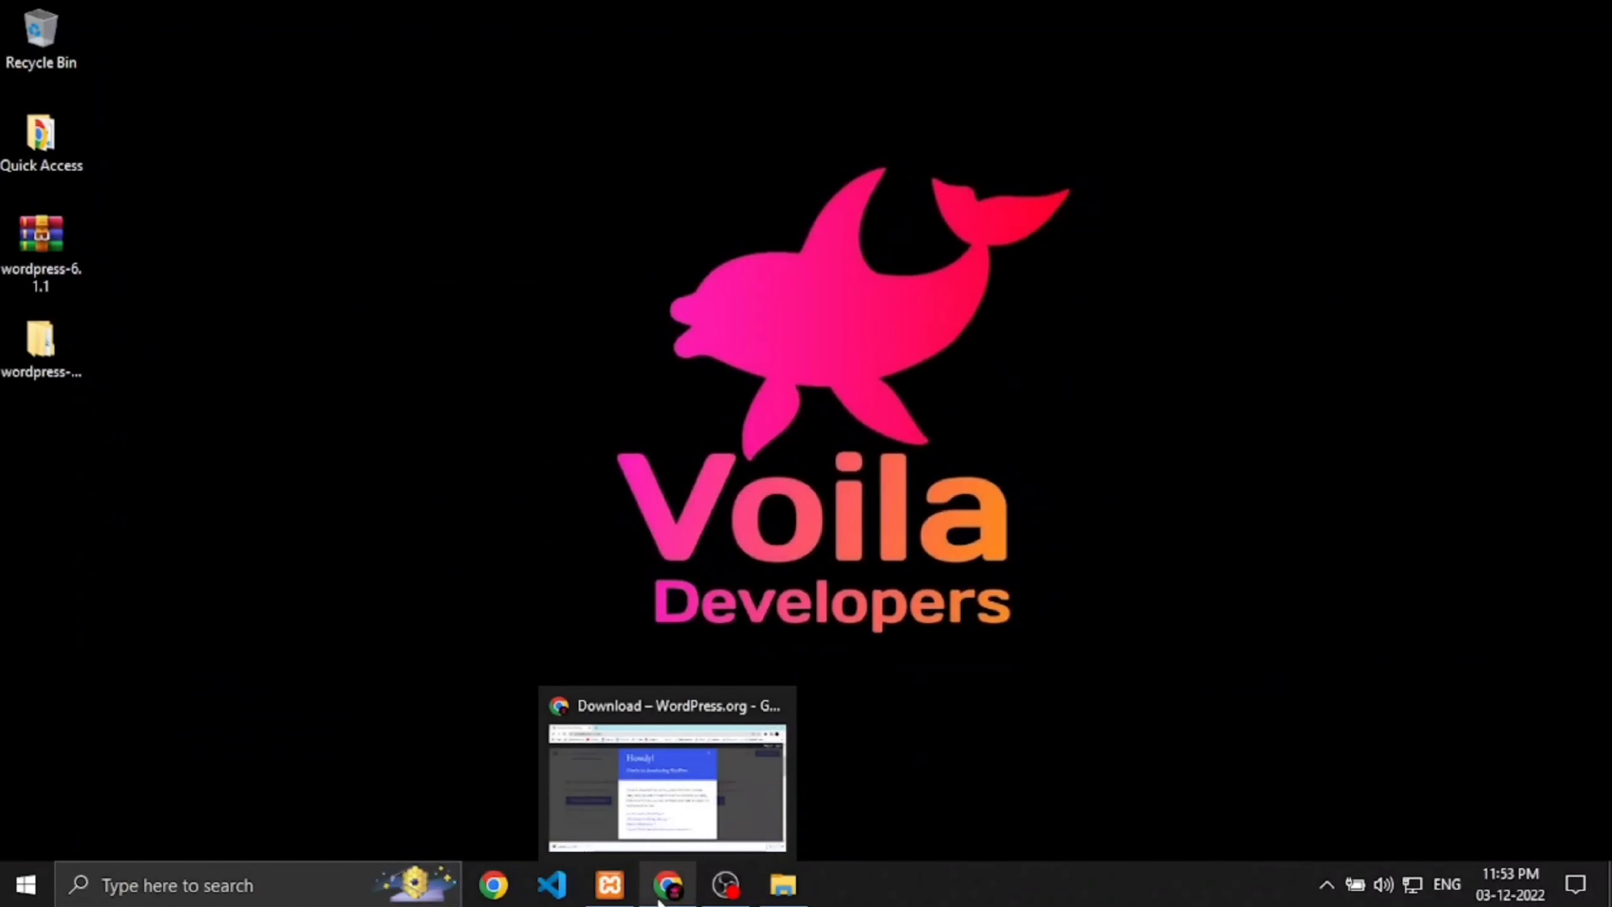
click(783, 885)
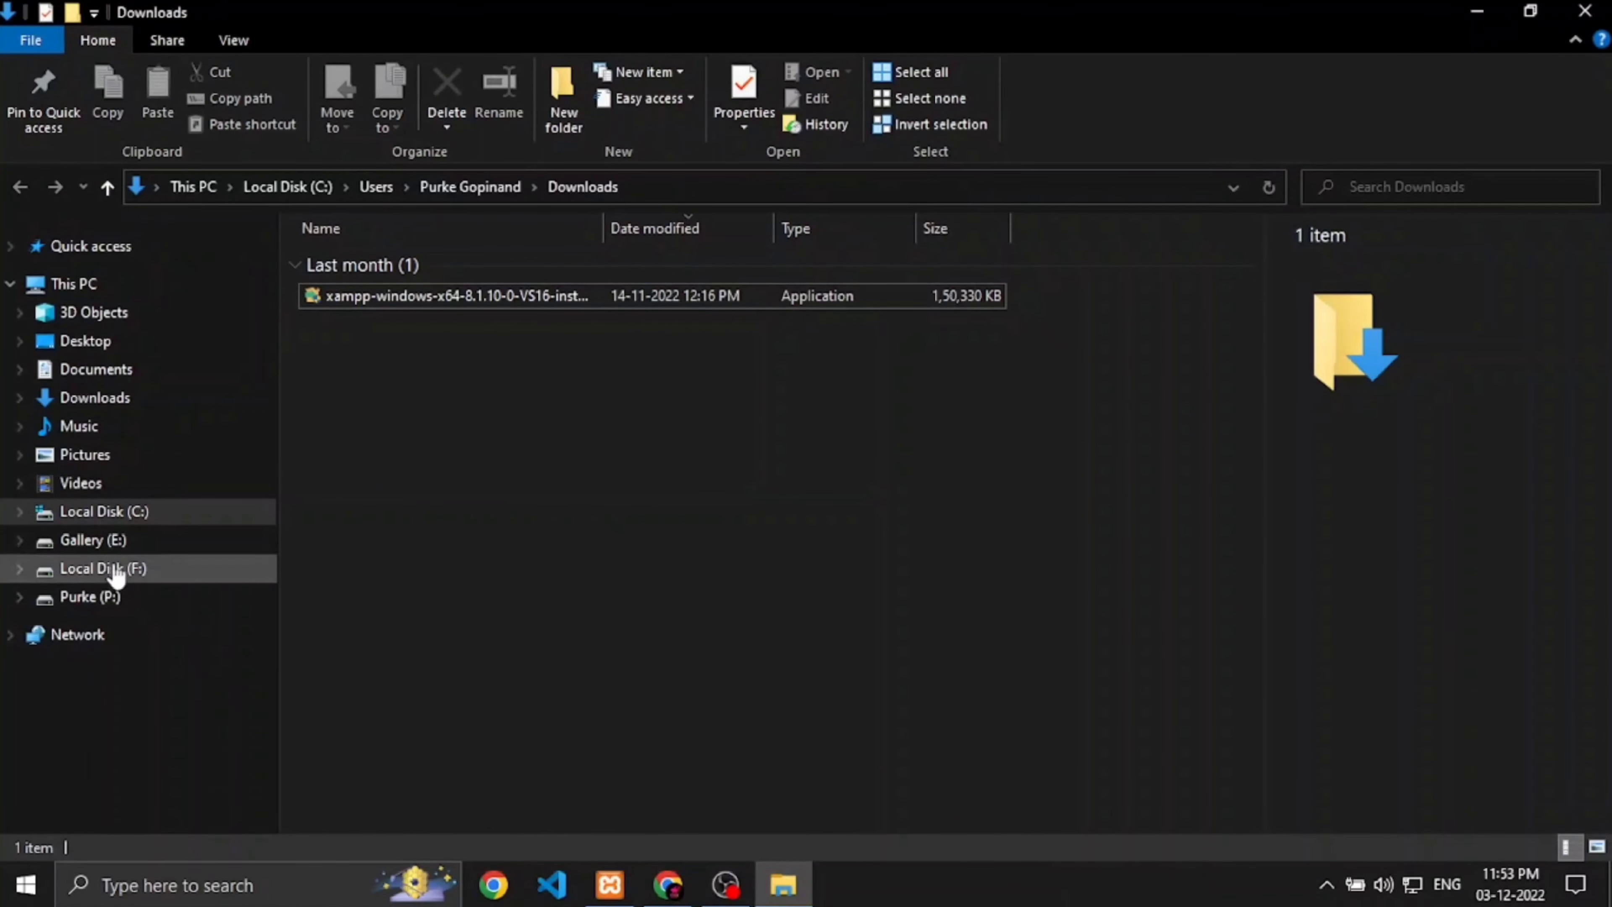
Step: Navigate File Explorer to C:\xampp\htdocs
click(102, 515)
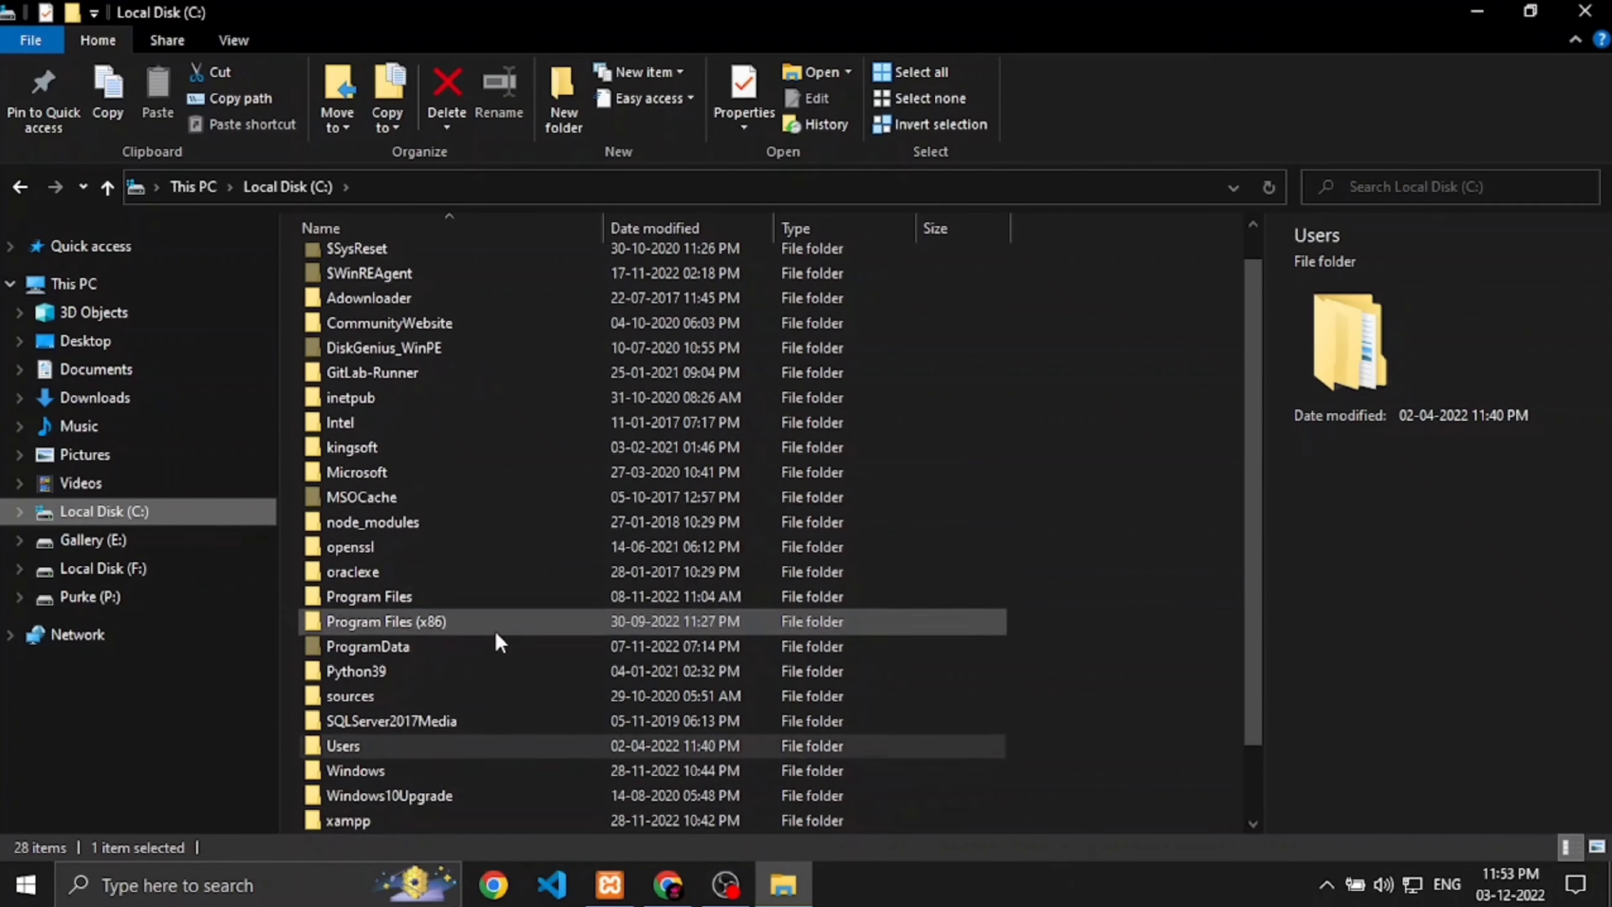
scroll(494, 631, down, 1)
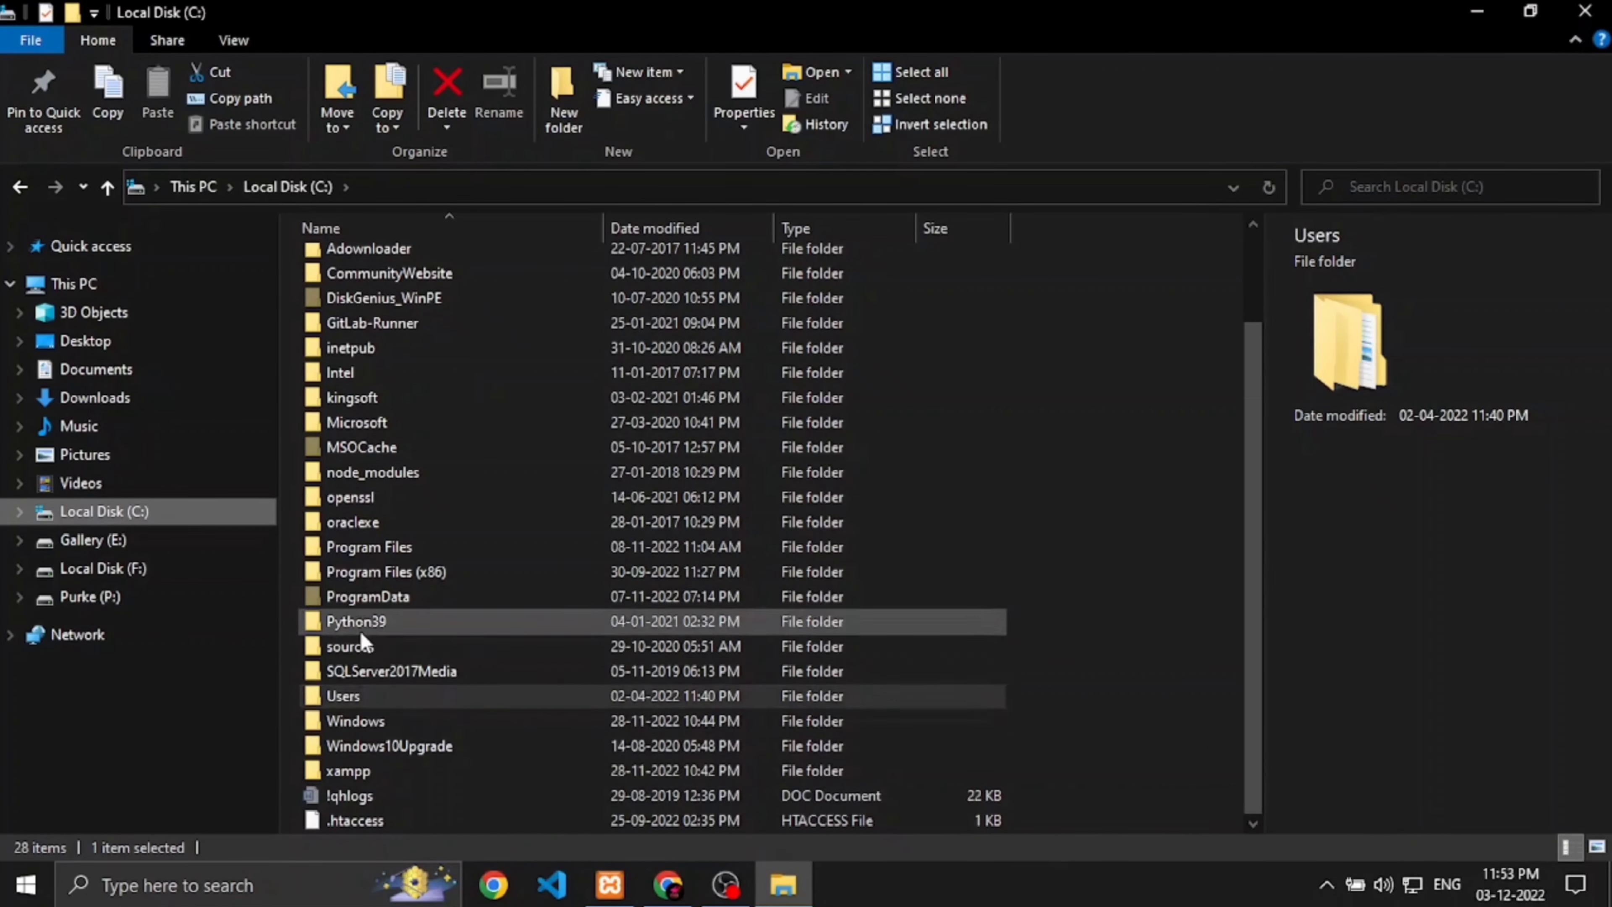
double_click(373, 770)
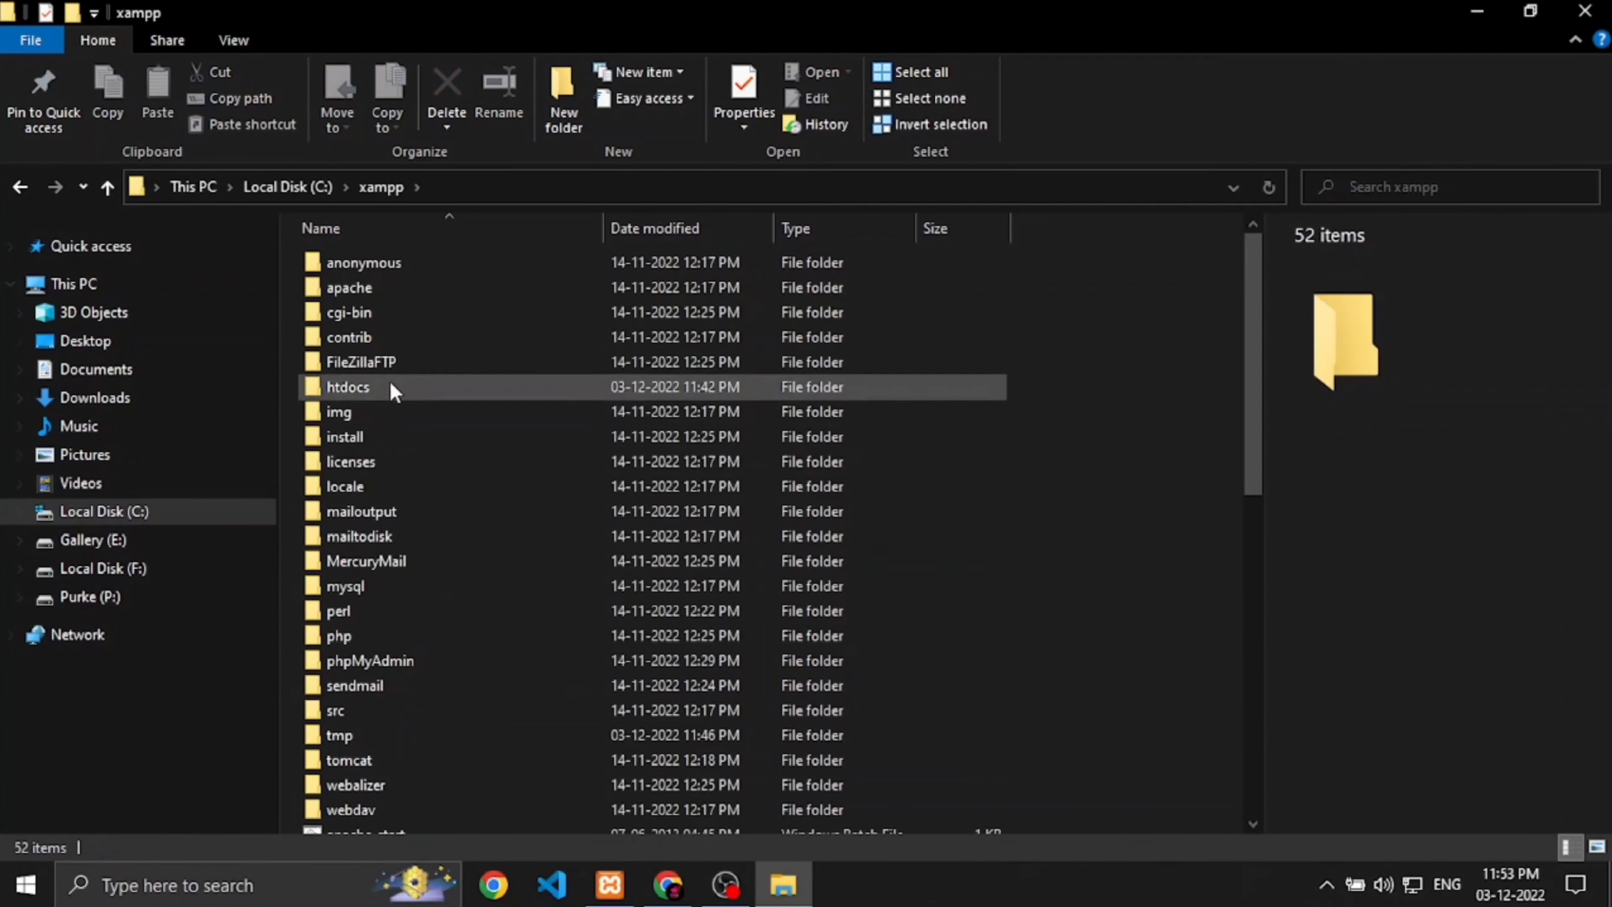
double_click(382, 386)
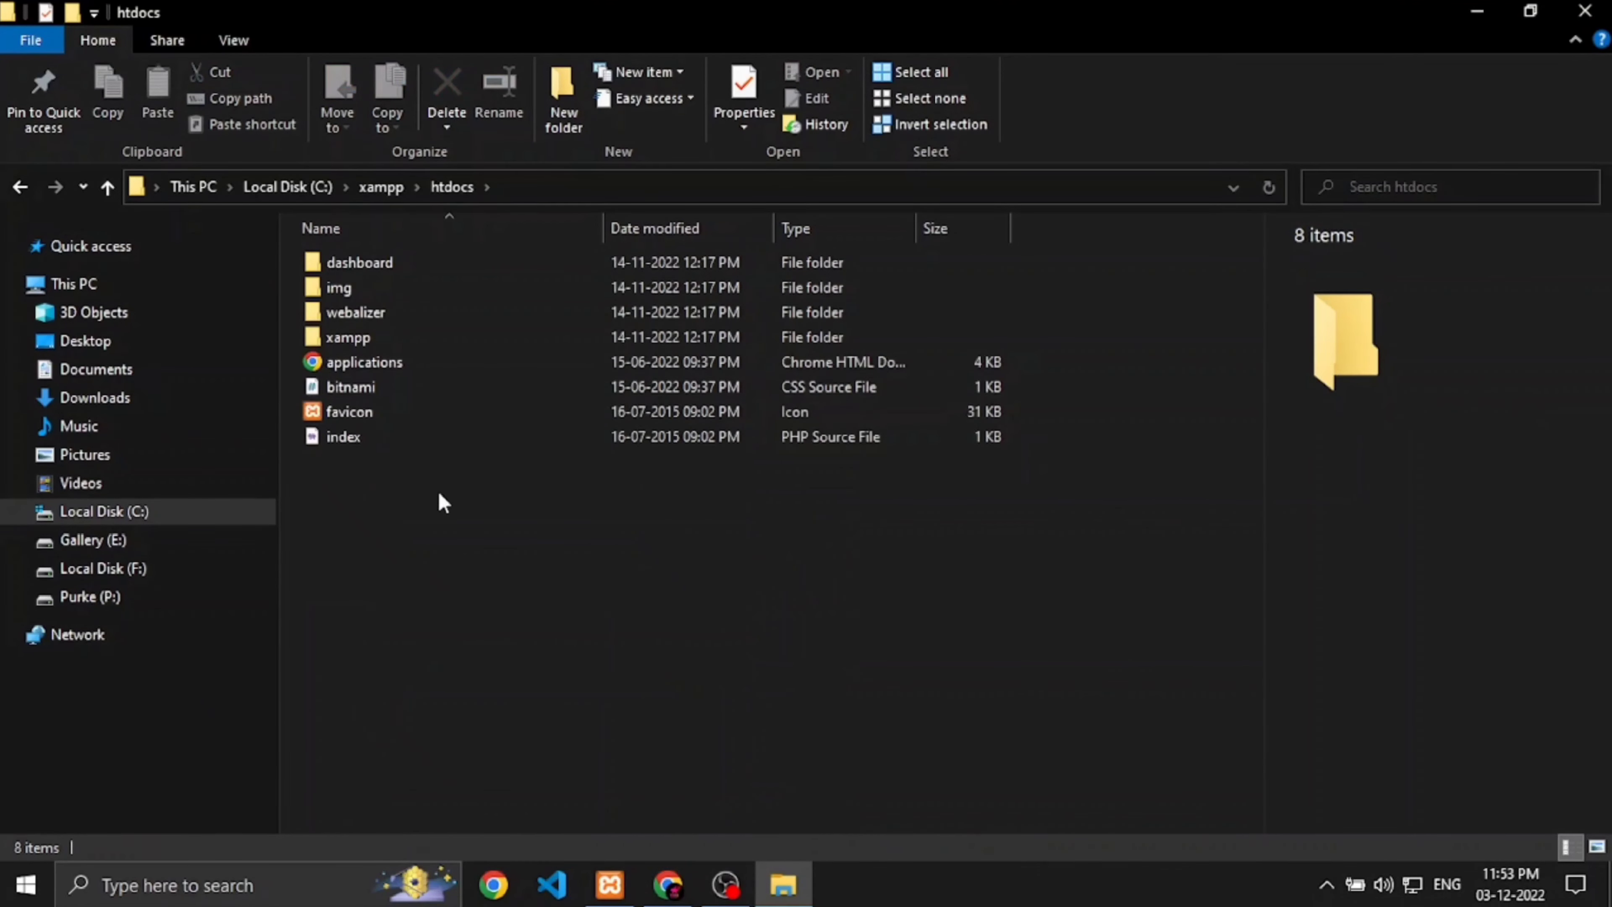
Step: Create a new folder in htdocs named wp-testsite1
right_click(442, 555)
mouse_move(508, 501)
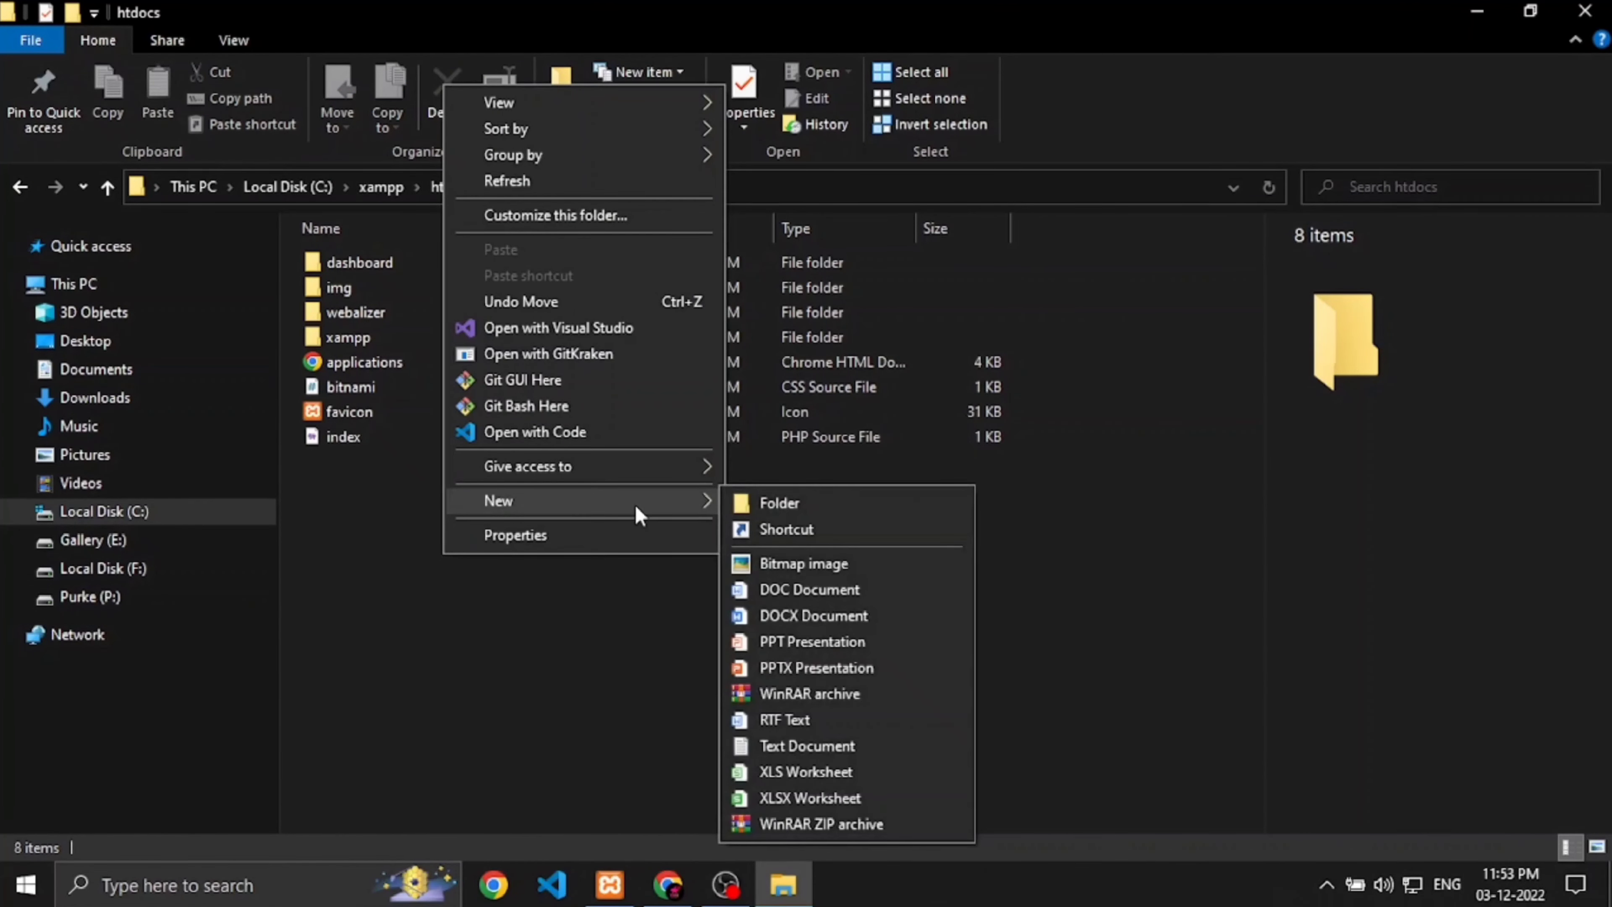
click(748, 503)
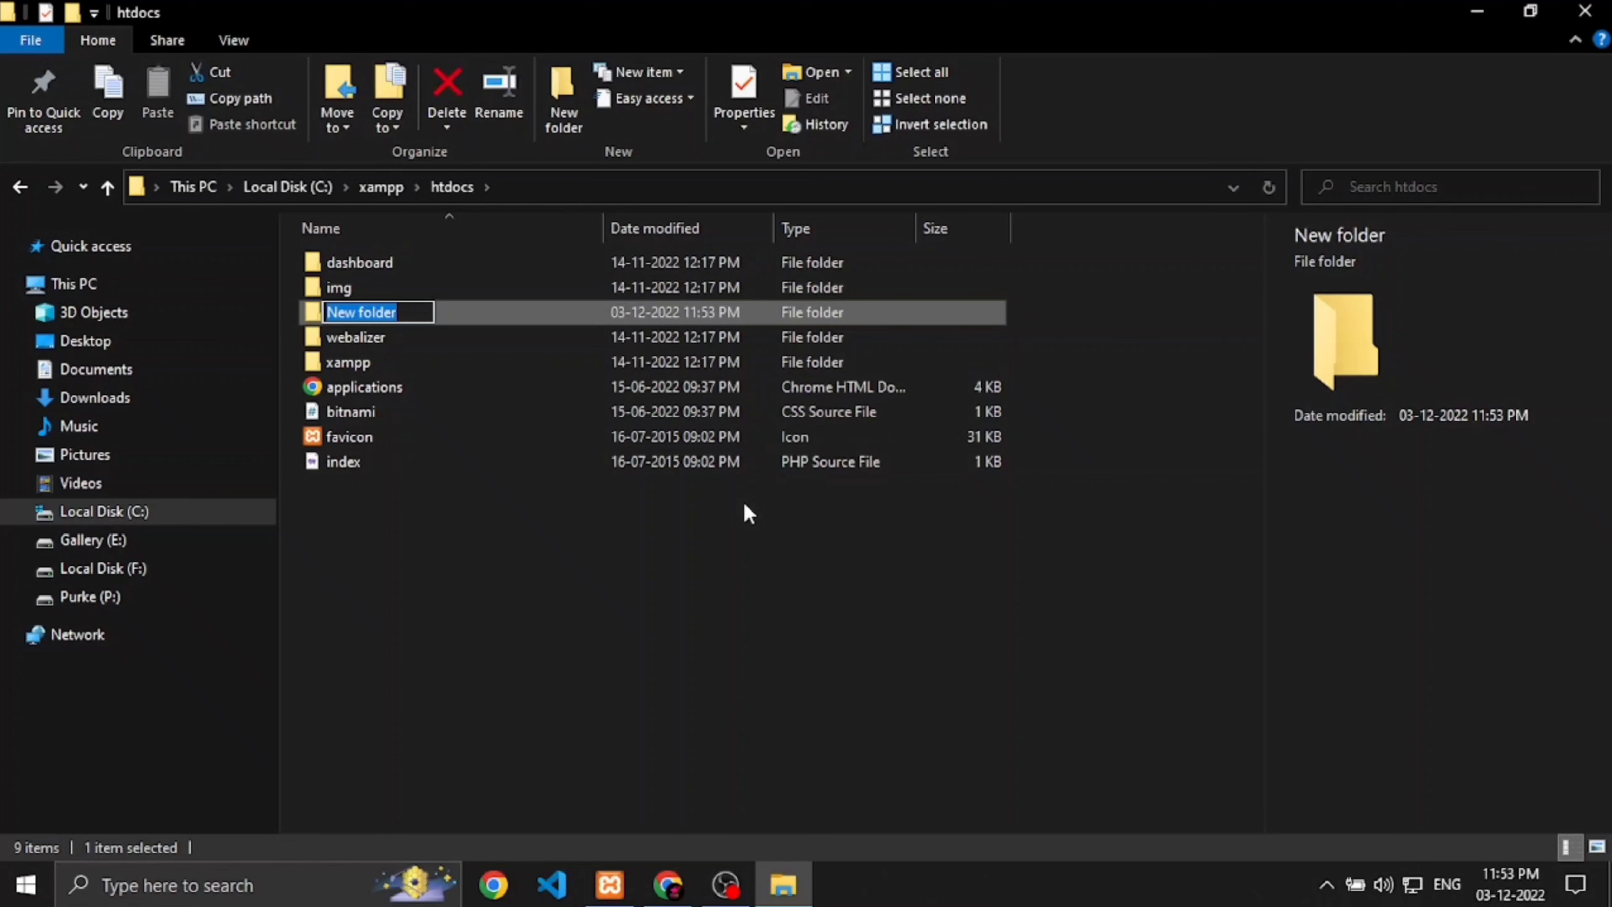
text(wp-tes)
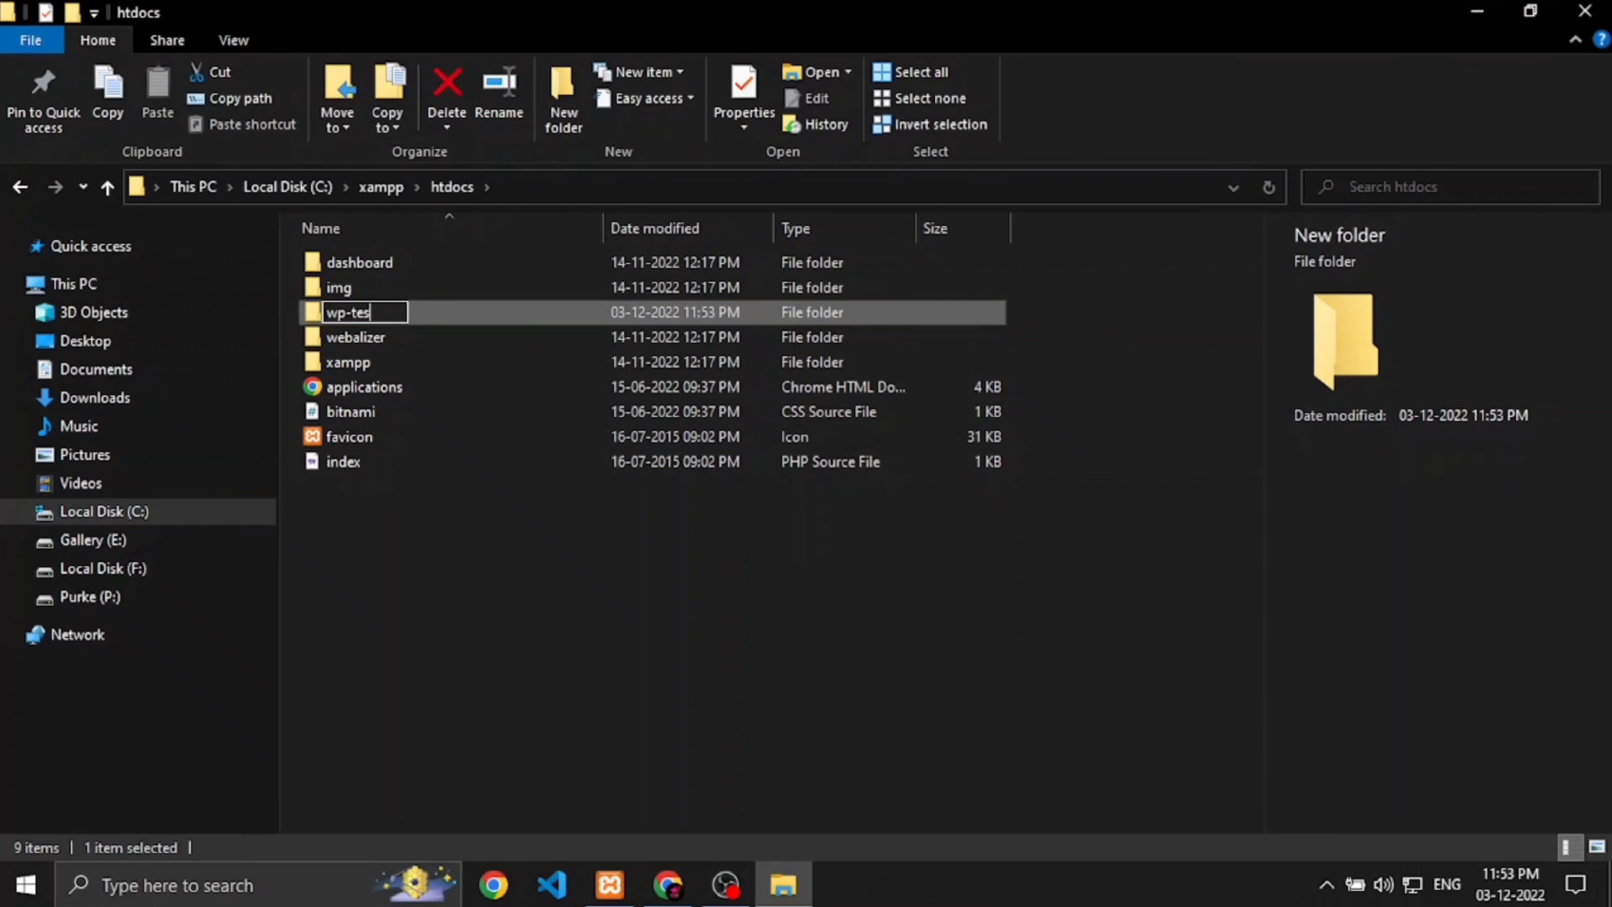
text(tsite1)
key(Return)
Step: Select all 19 files inside the extracted wordpress-6.1.1\wordpress folder
key(super+d)
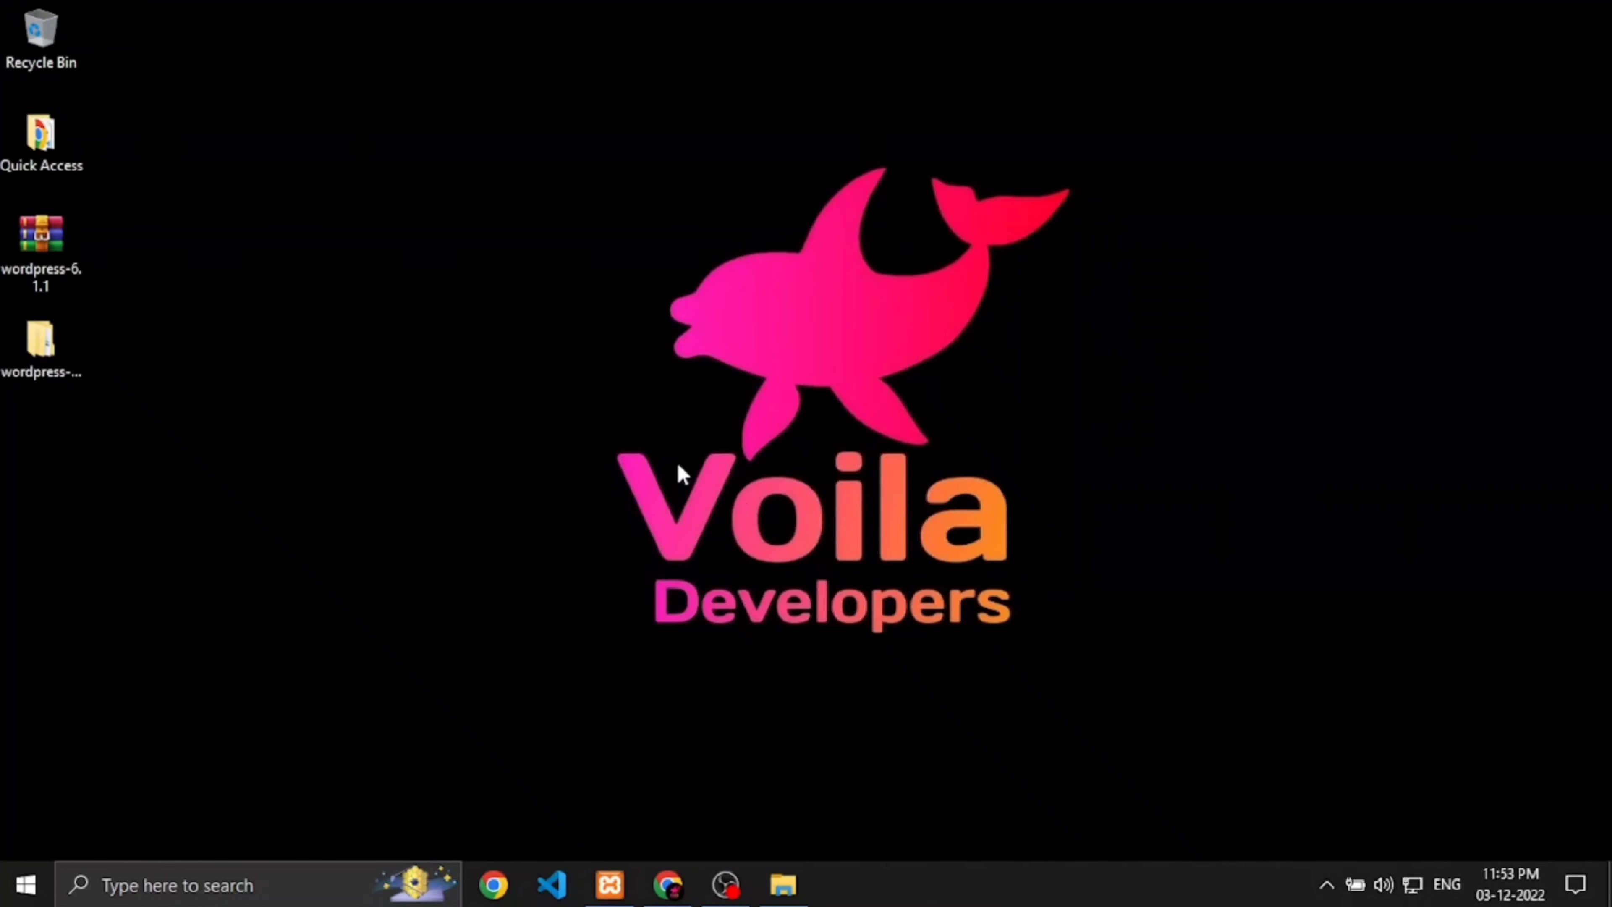
double_click(61, 348)
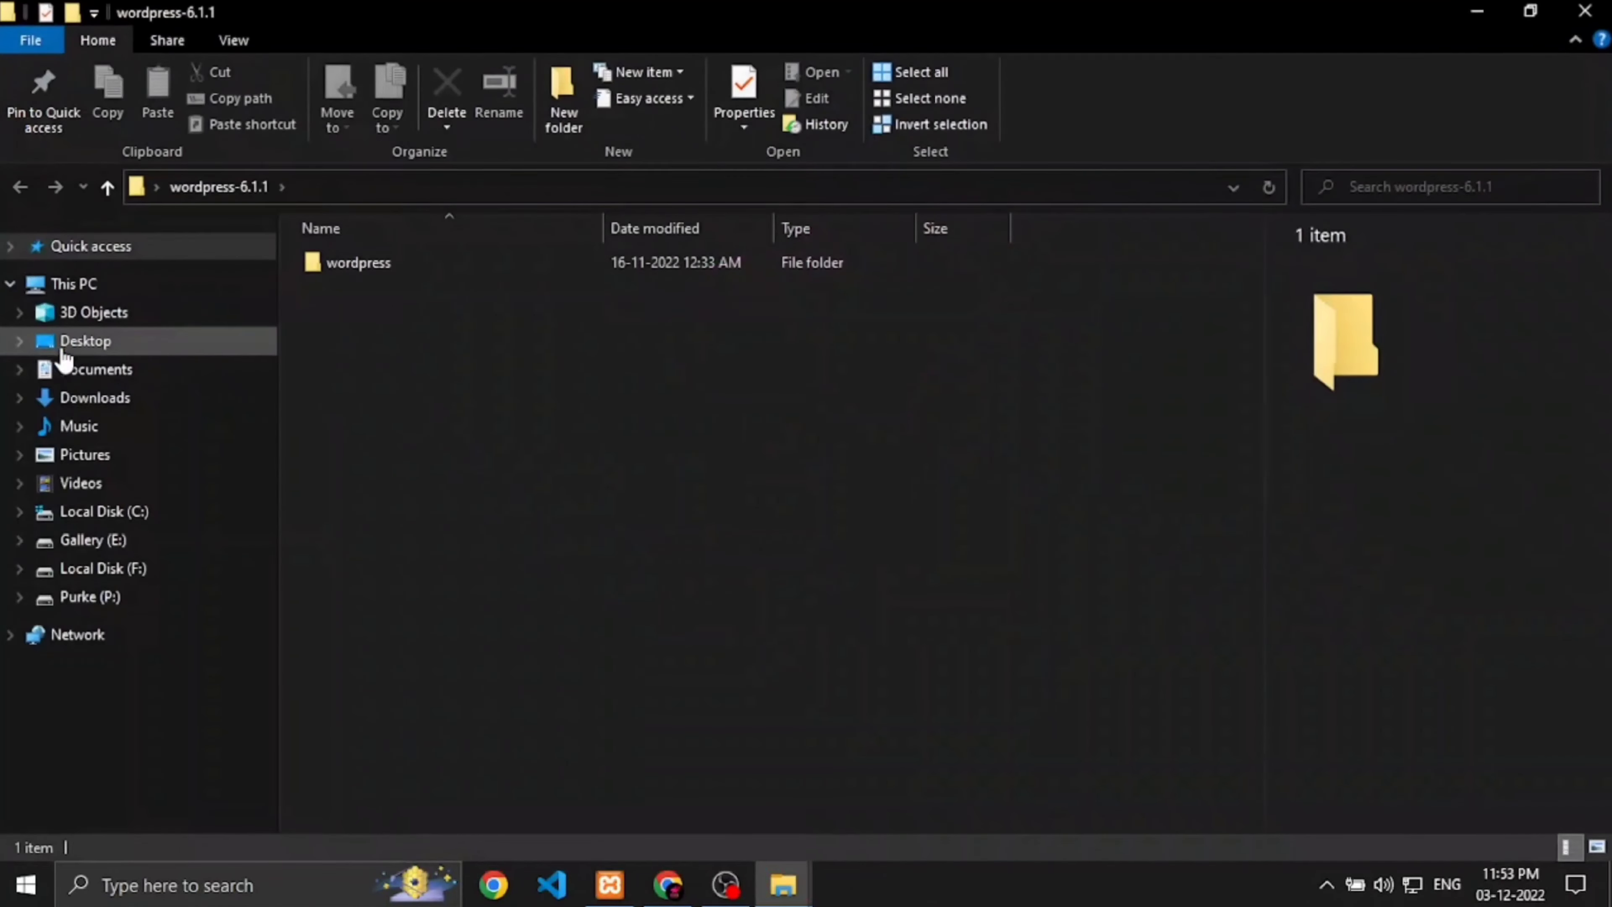
double_click(396, 262)
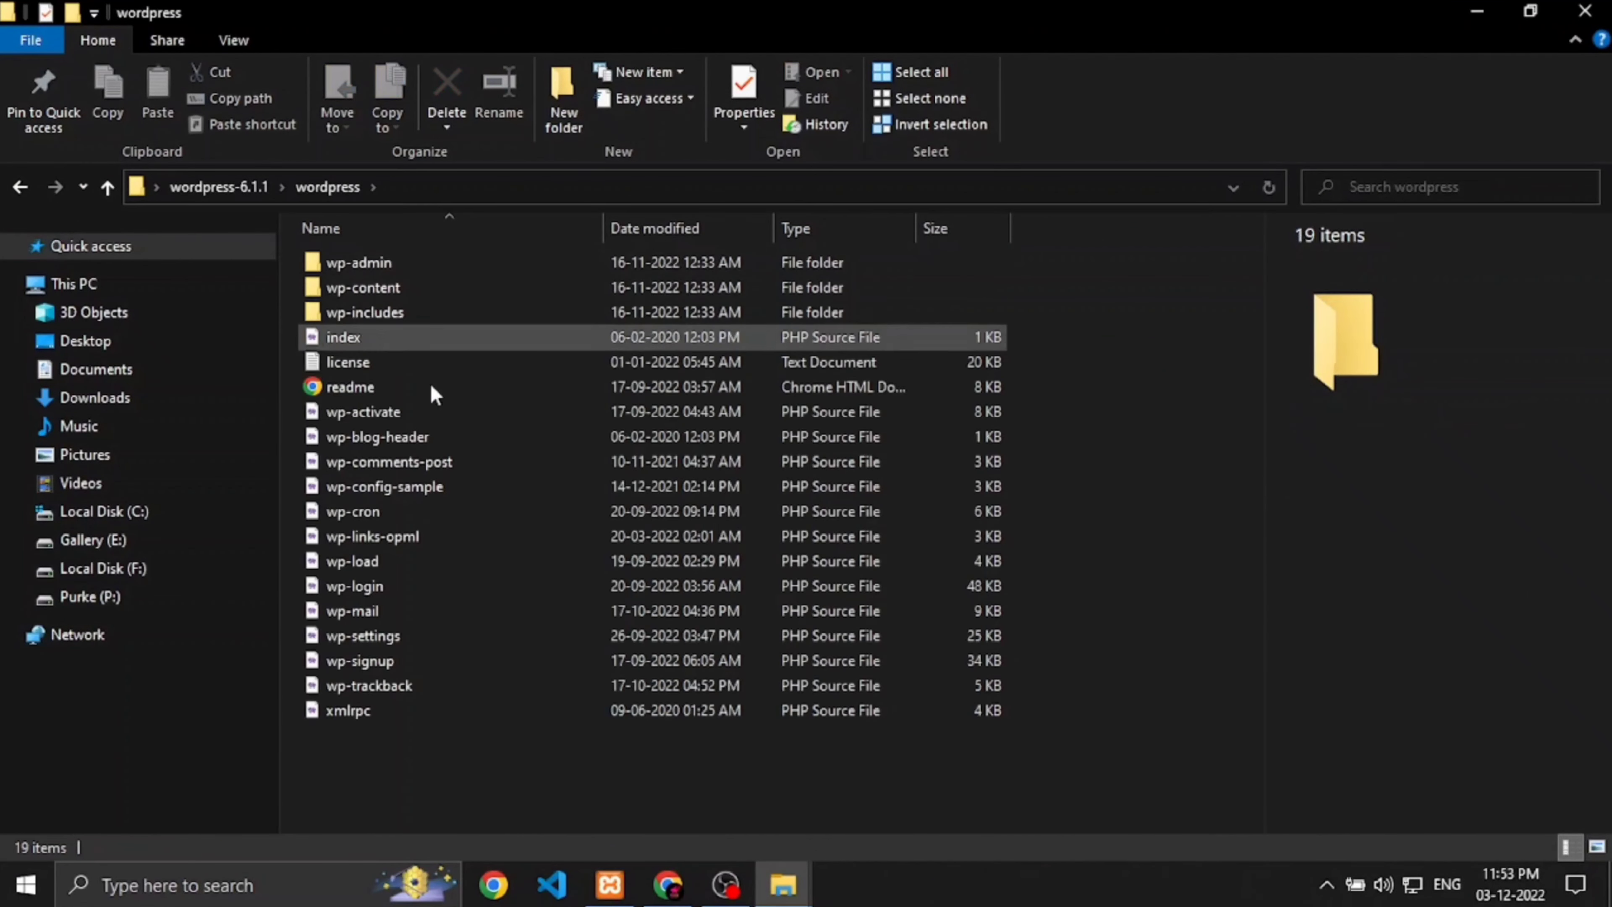
key(ctrl+a)
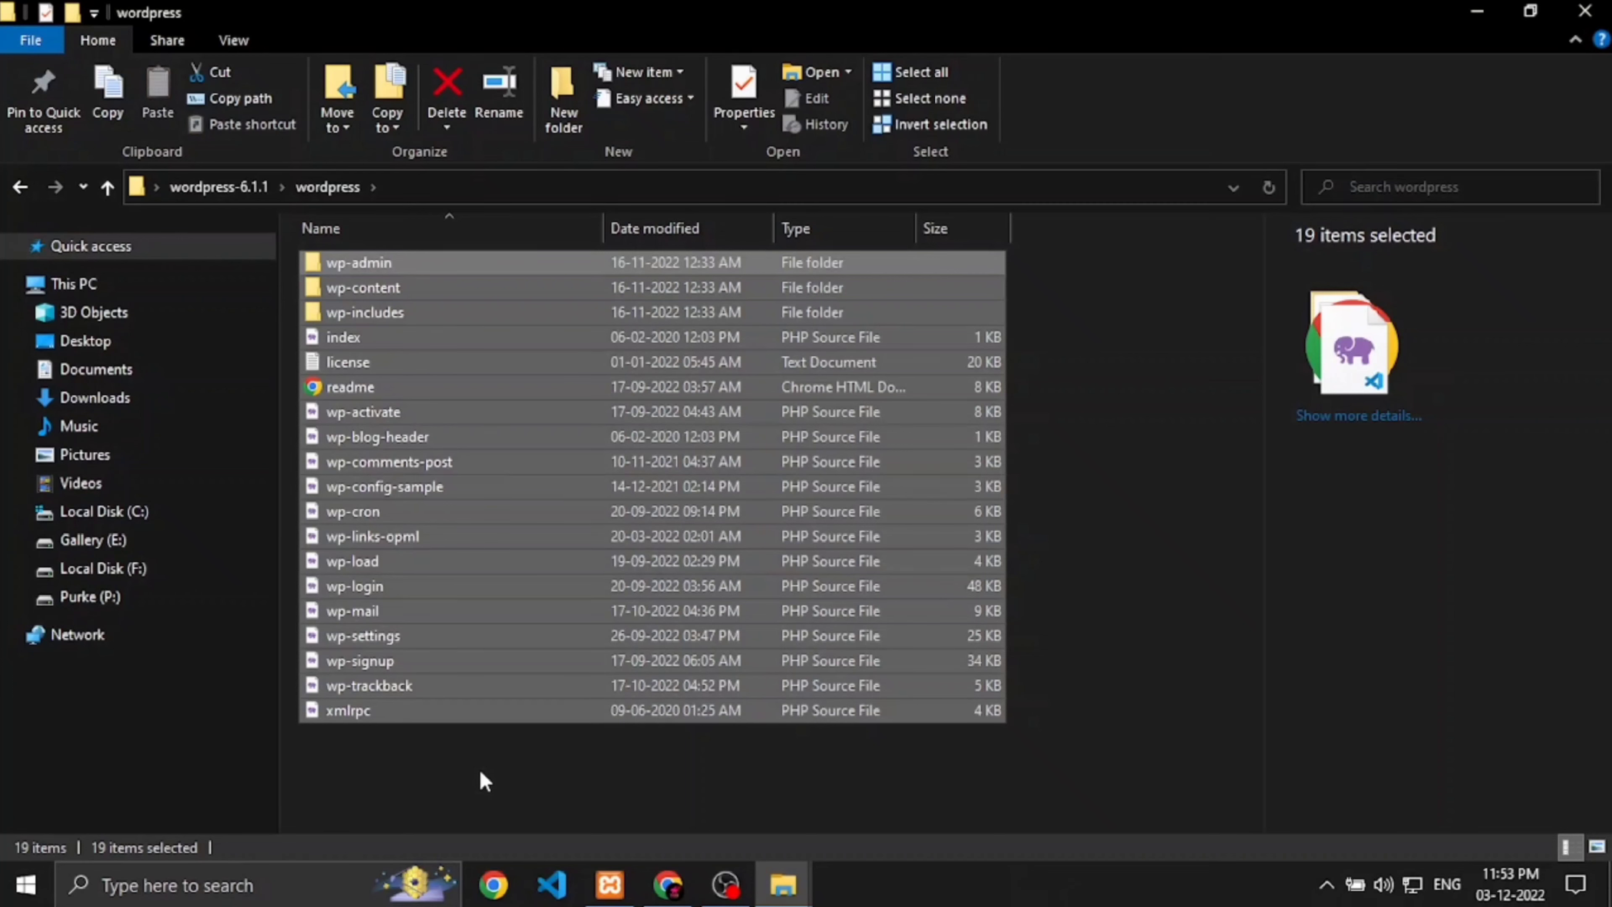
Step: Paste the WordPress files into htdocs\wp-testsite1
click(777, 886)
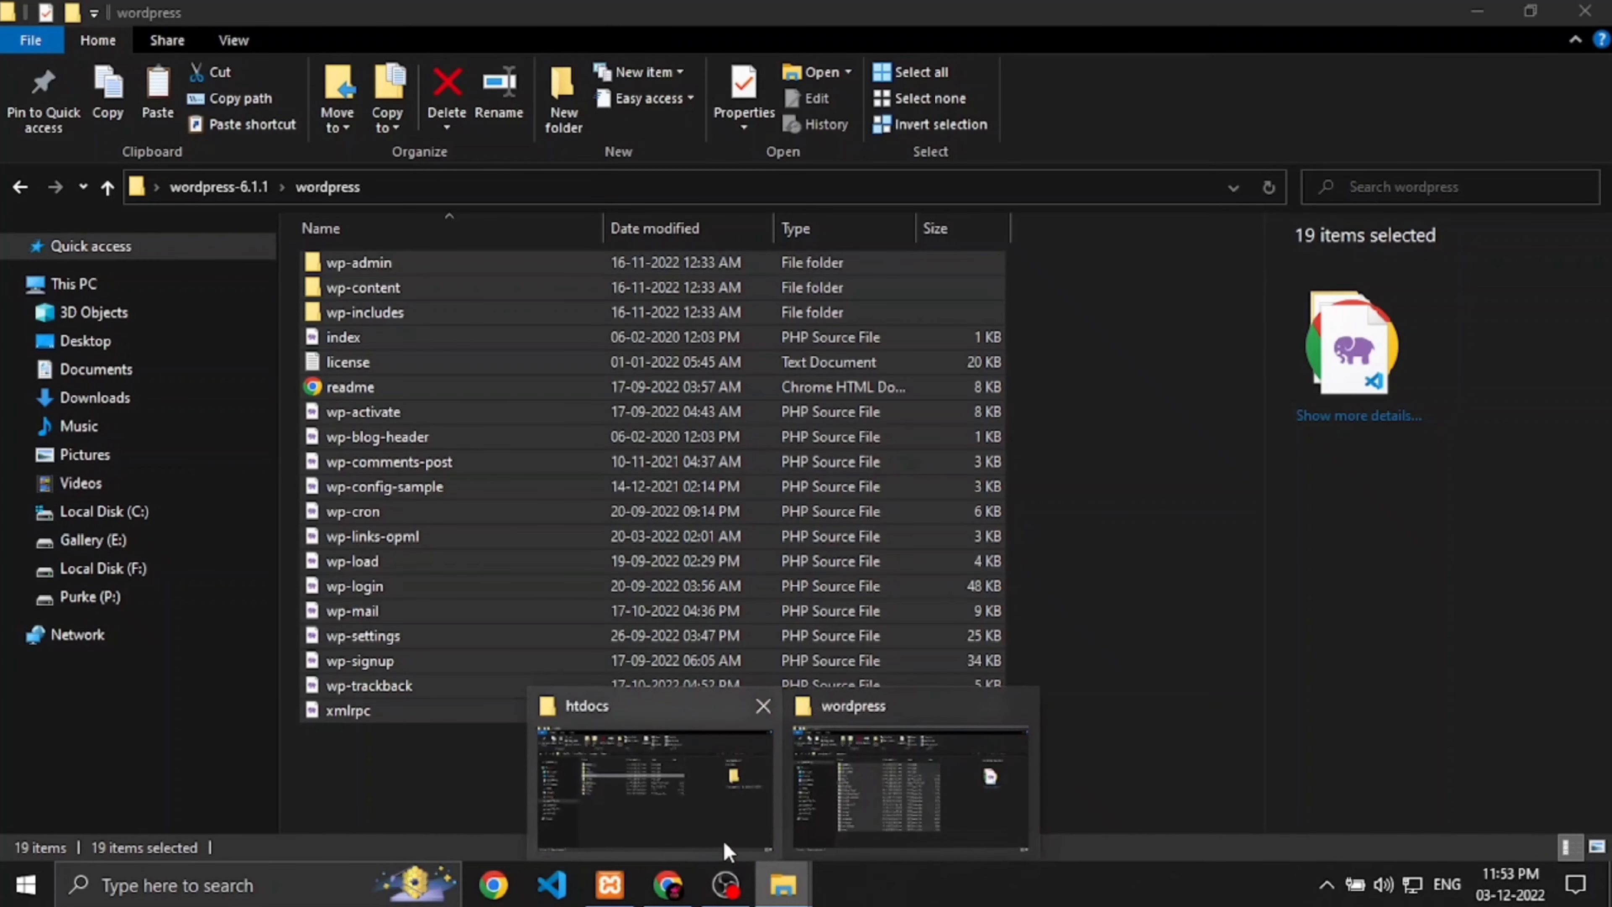
click(696, 818)
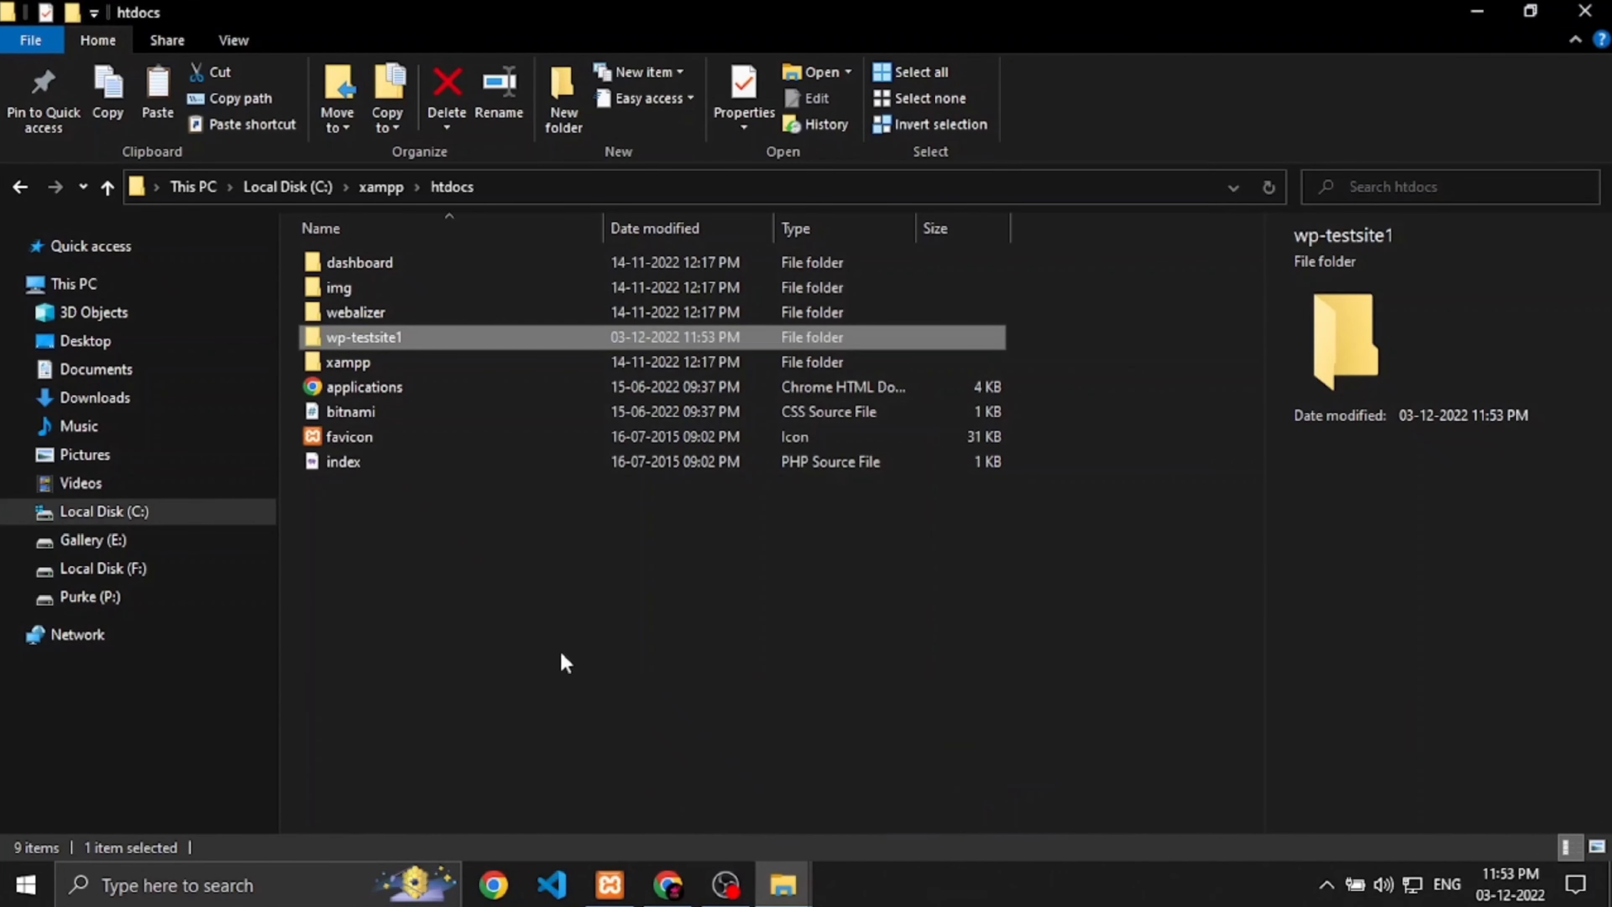
double_click(381, 337)
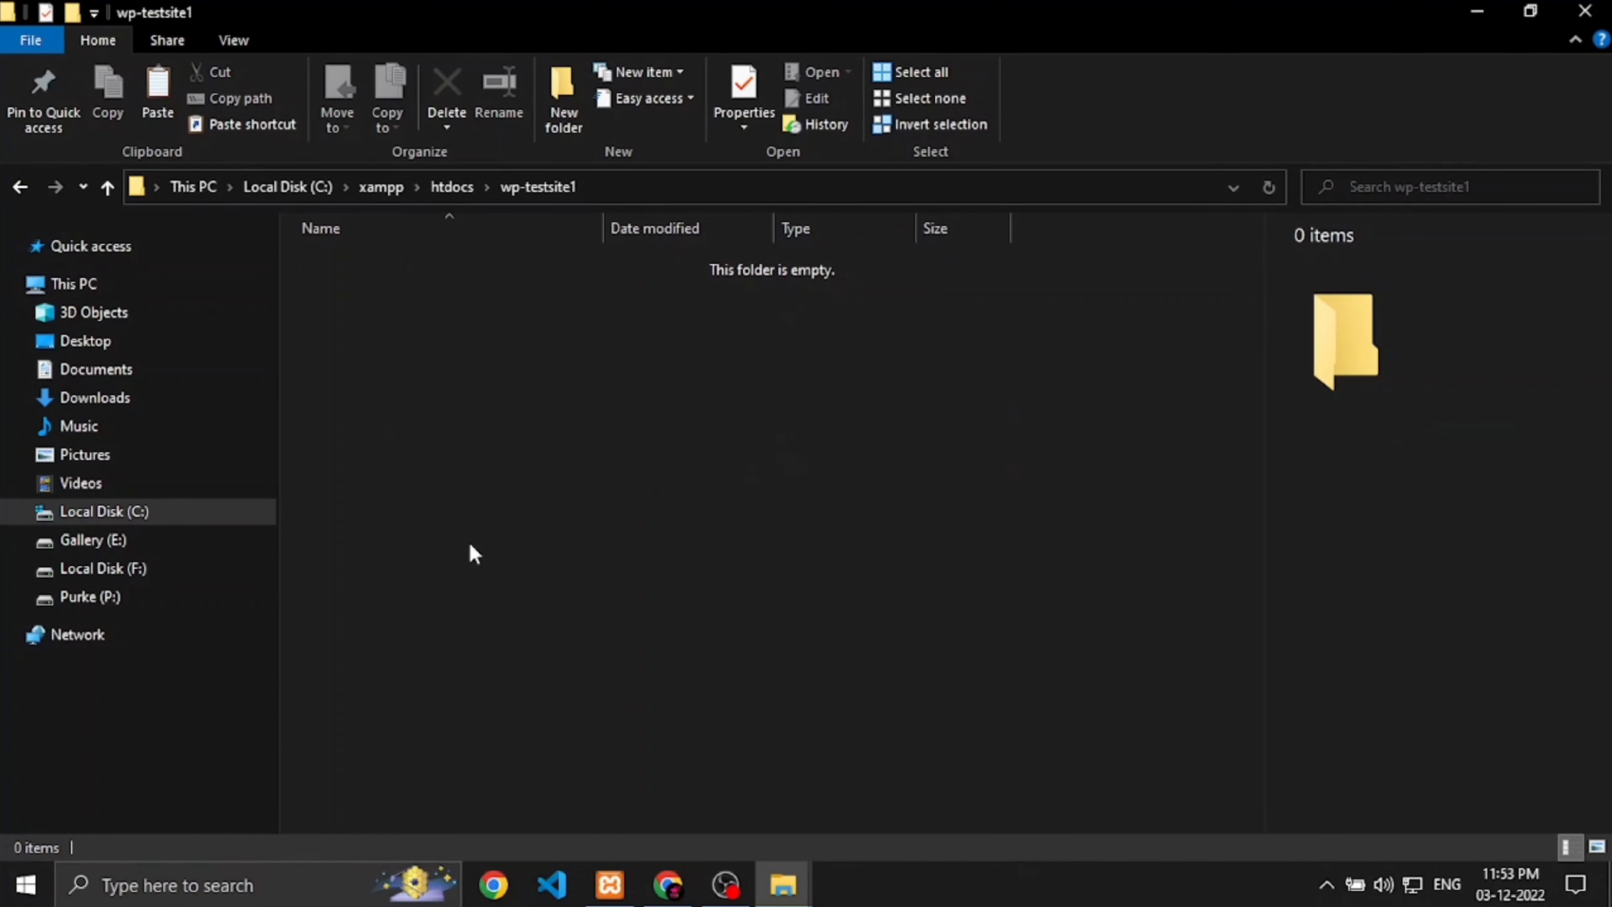
key(ctrl+v)
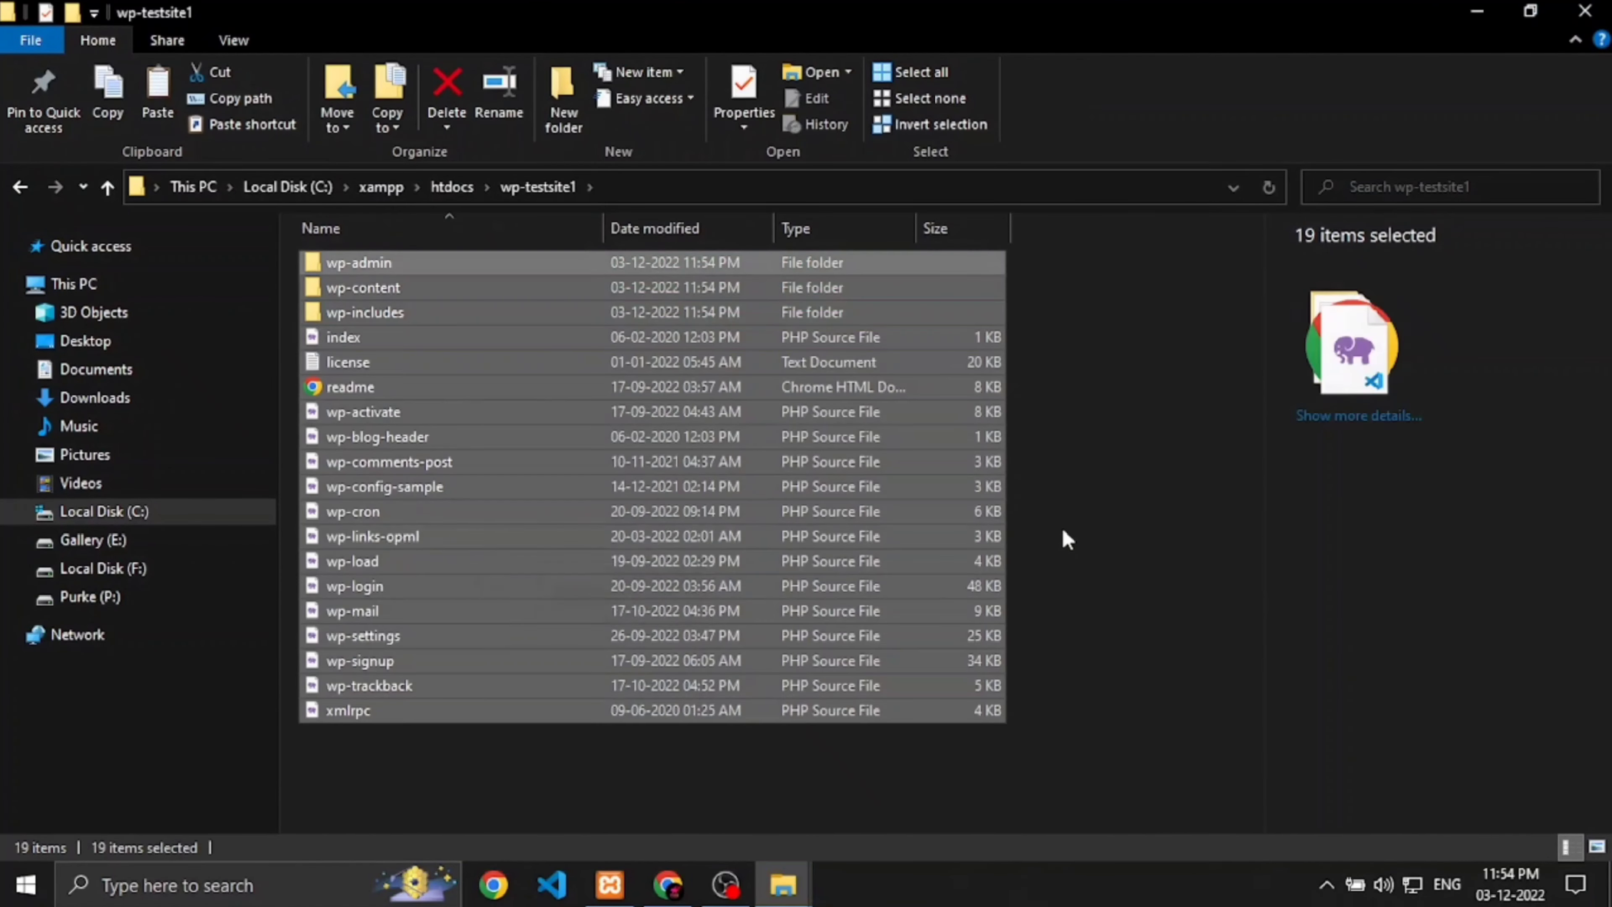
click(1066, 539)
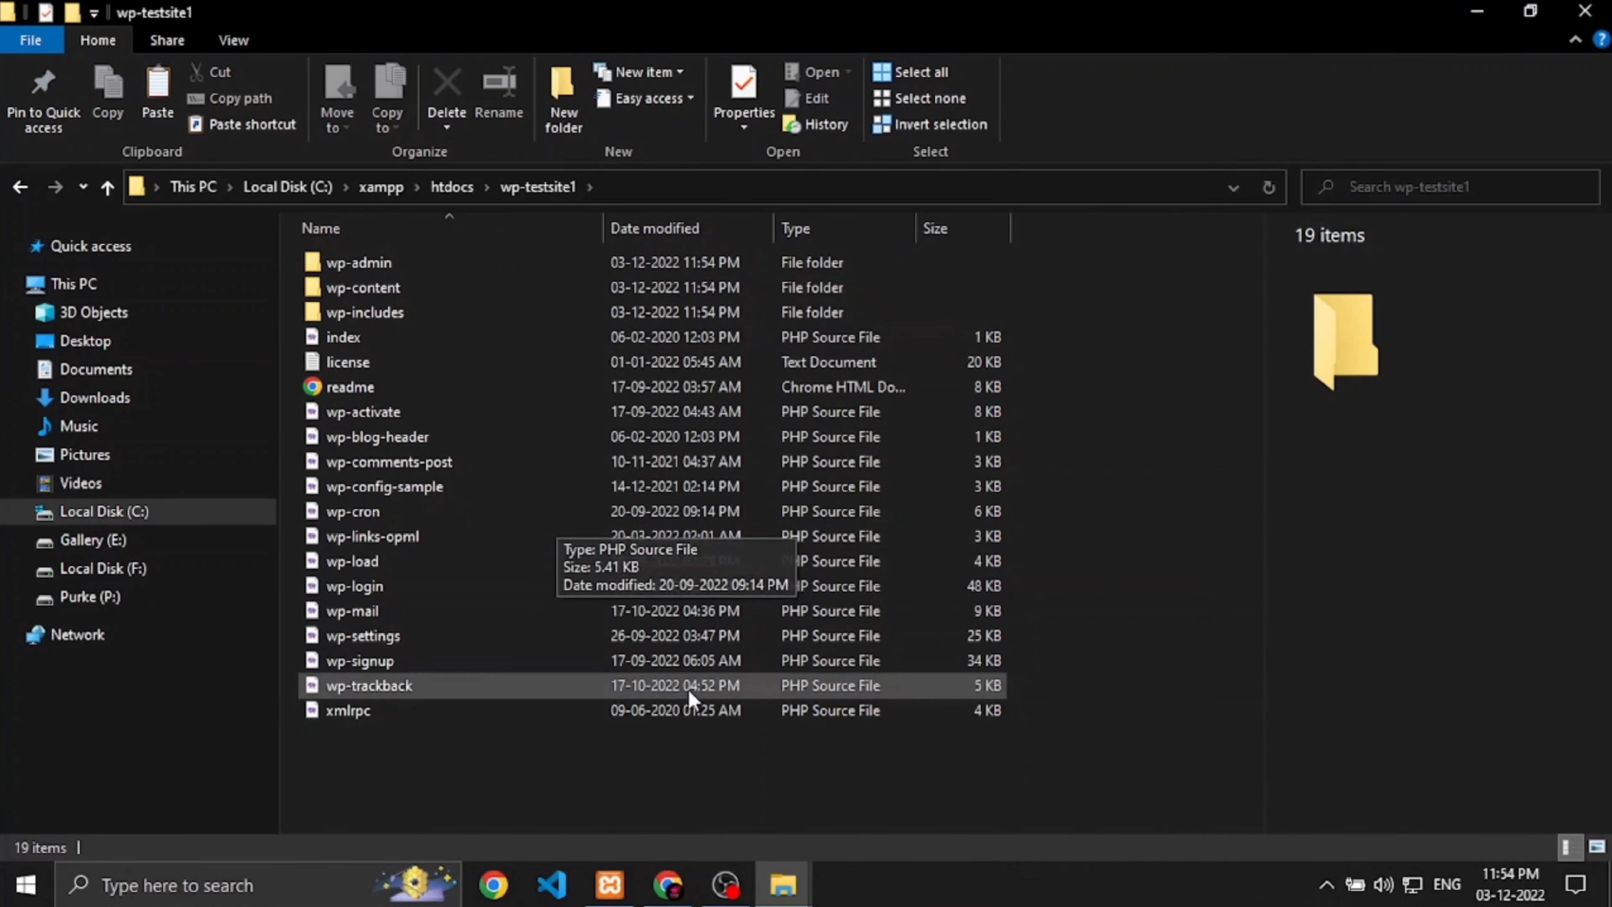
click(664, 880)
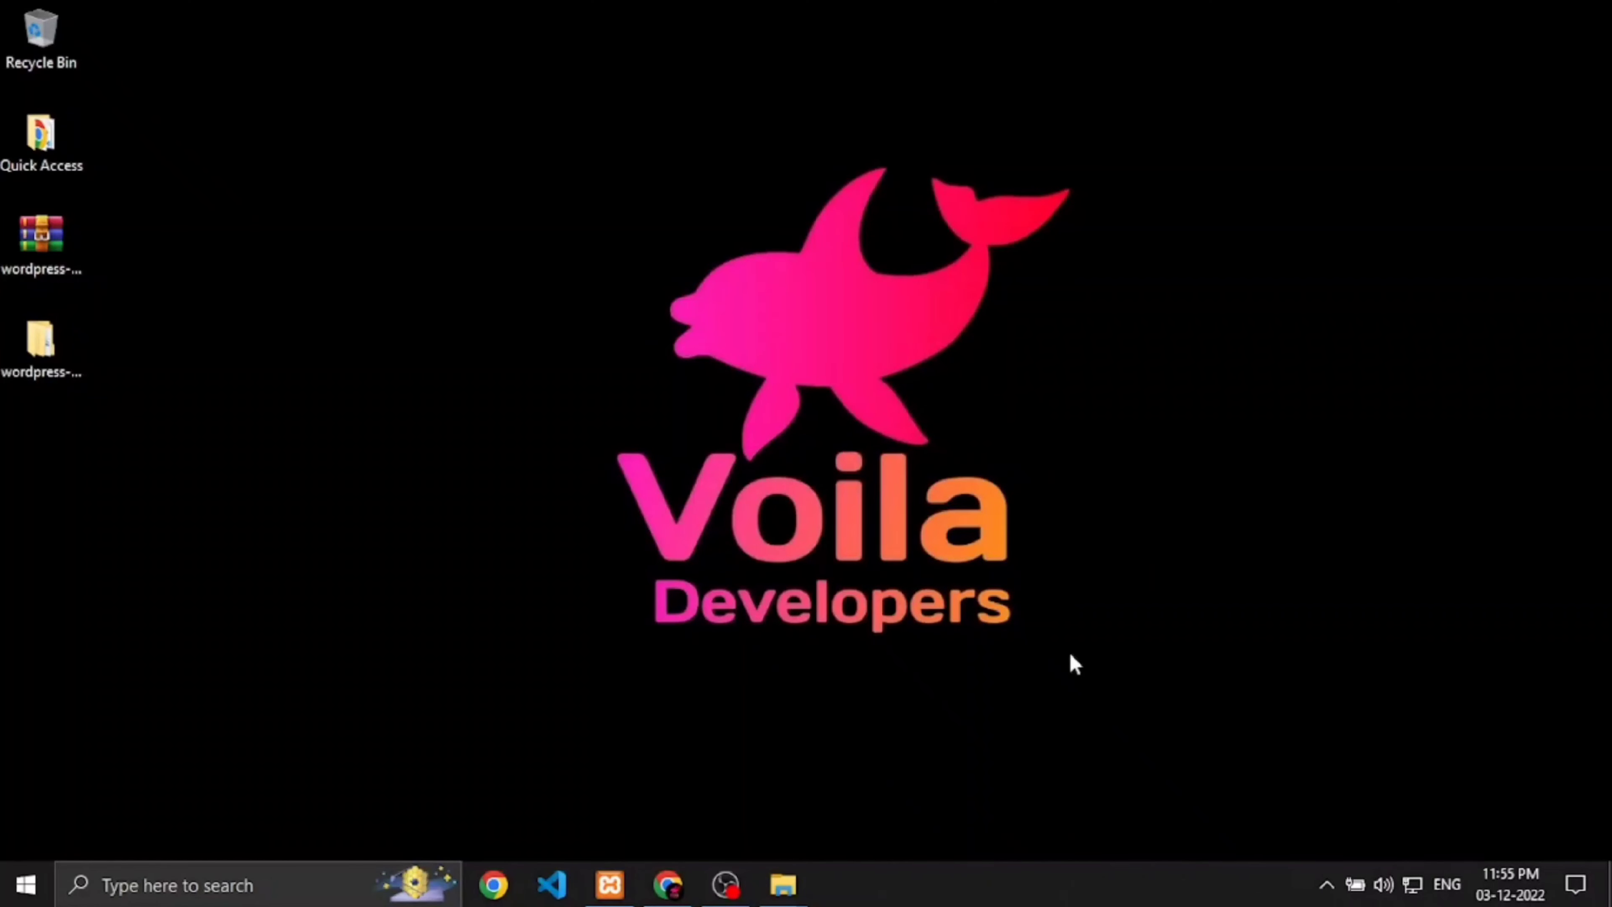
Step: Start Apache and MySQL from the XAMPP Control Panel
click(611, 881)
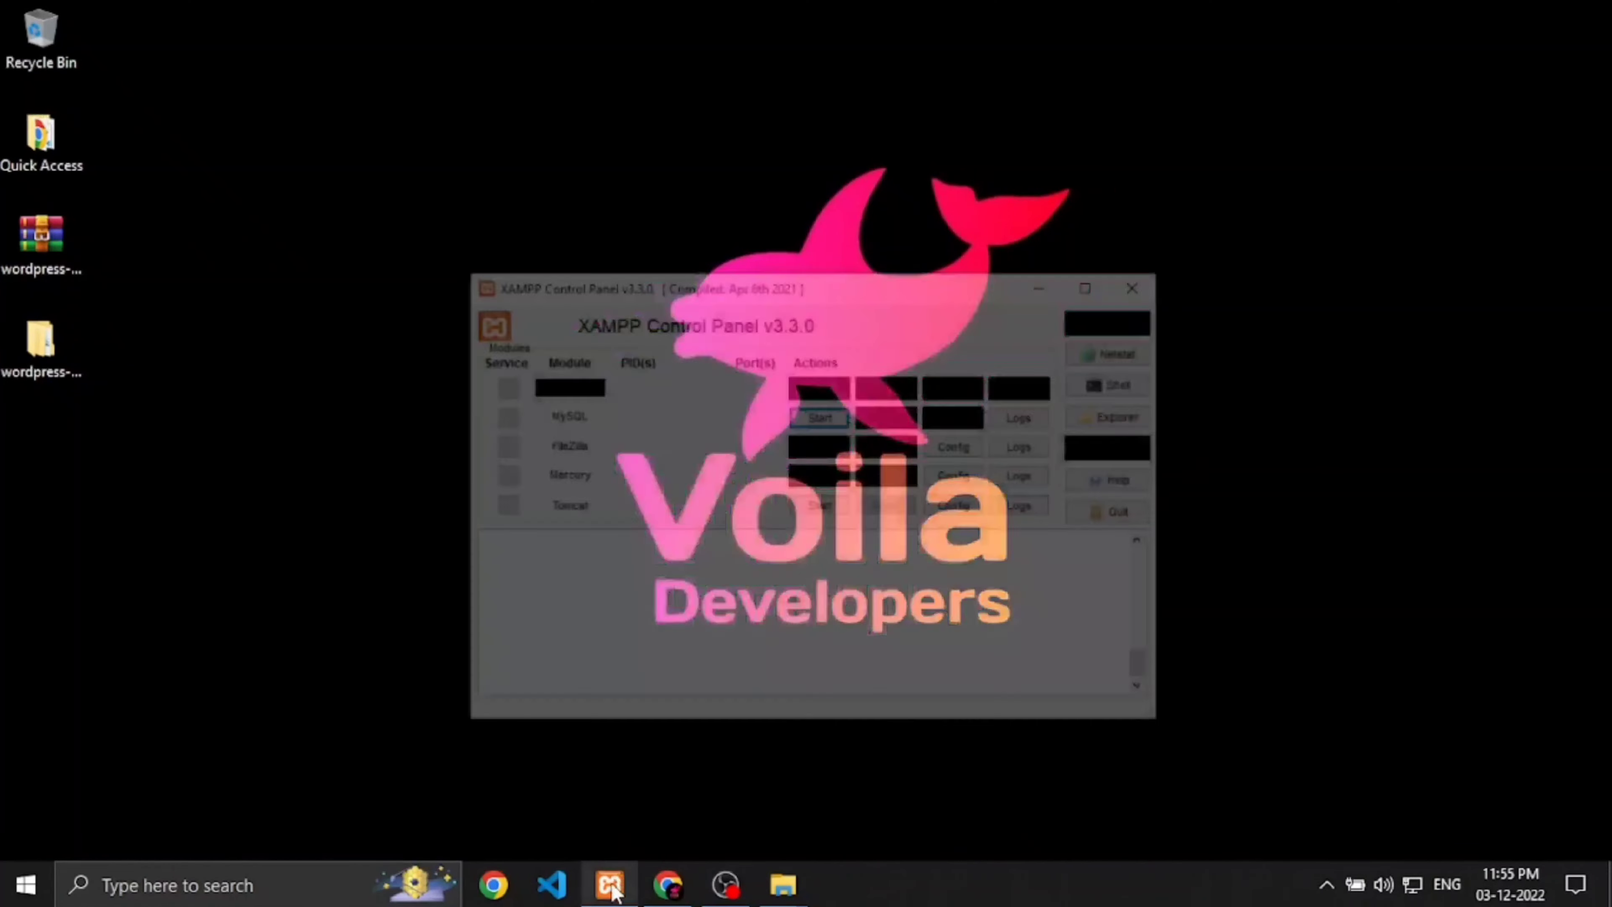
click(857, 294)
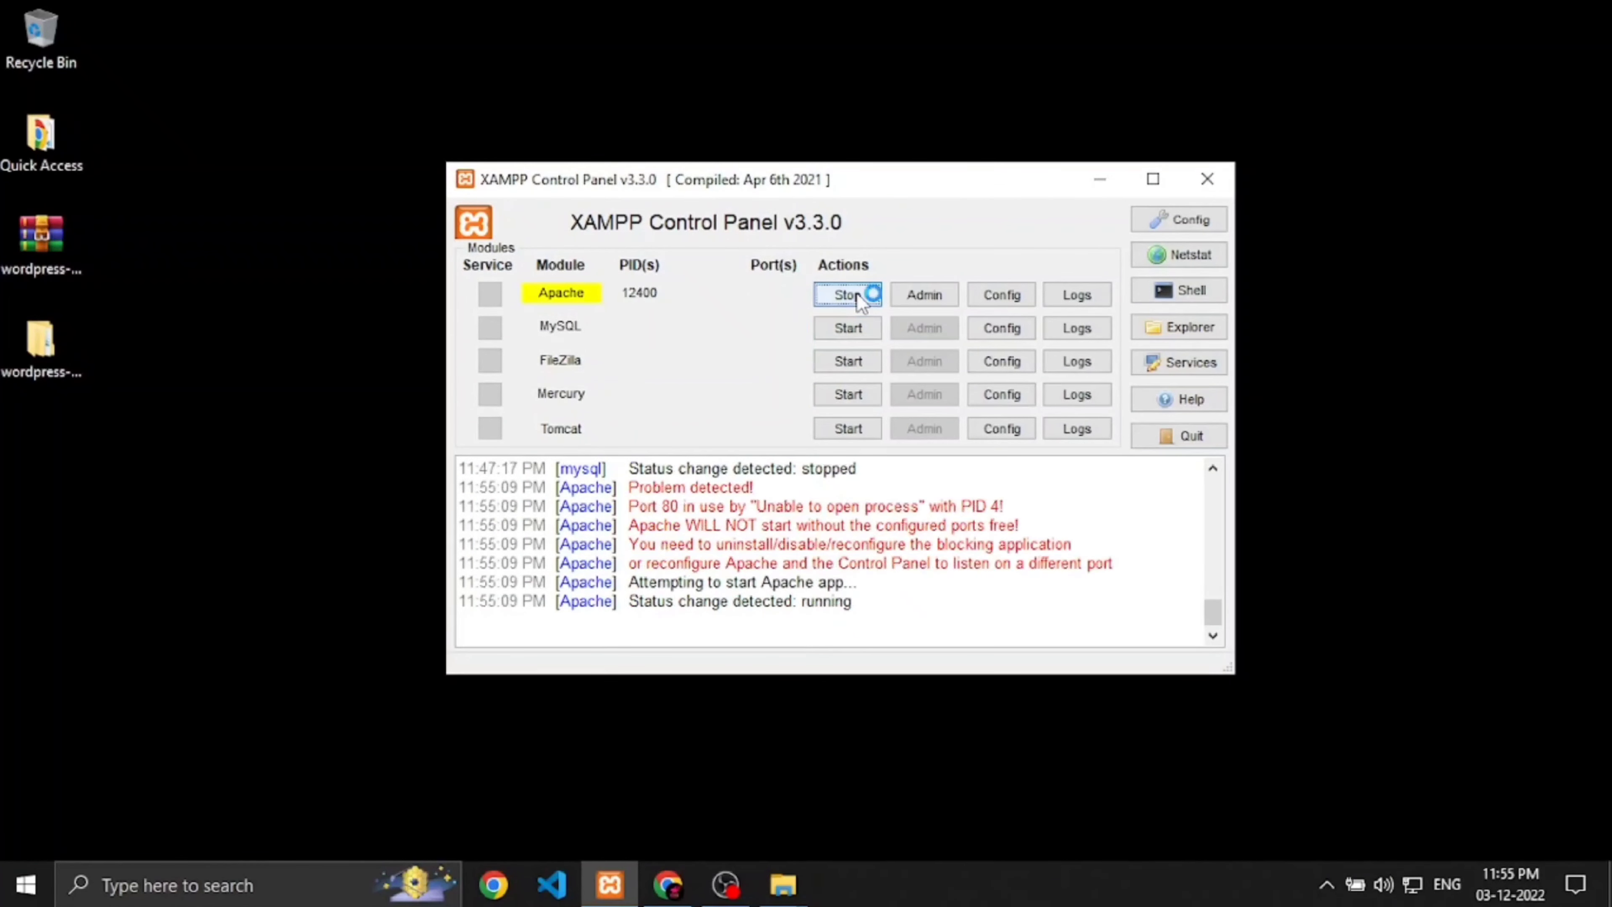
click(832, 328)
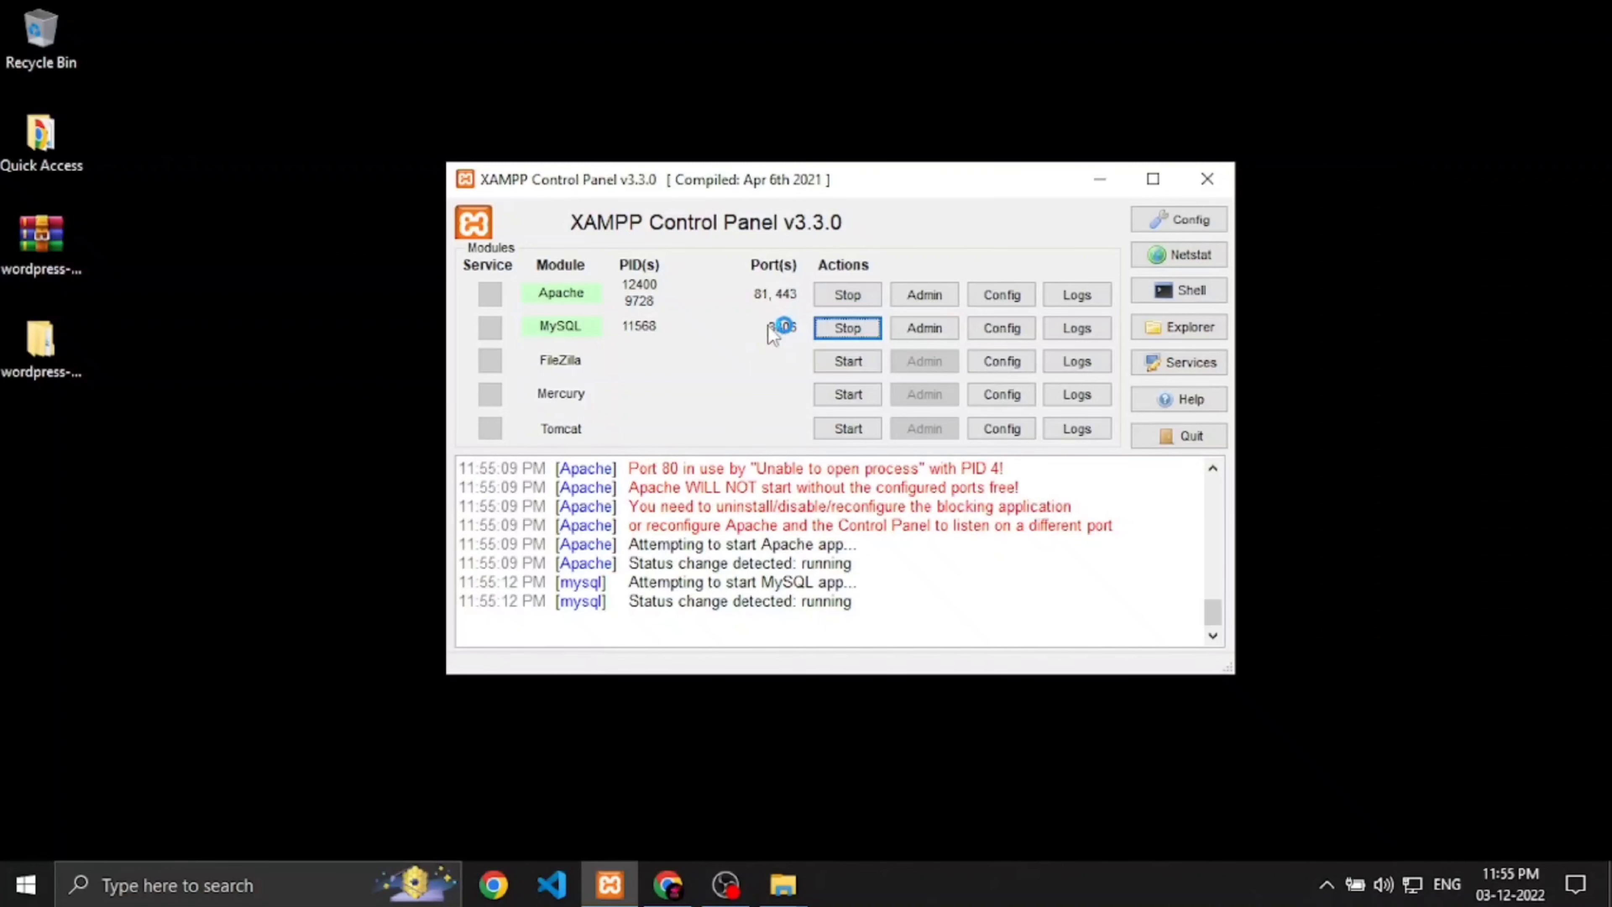
click(668, 884)
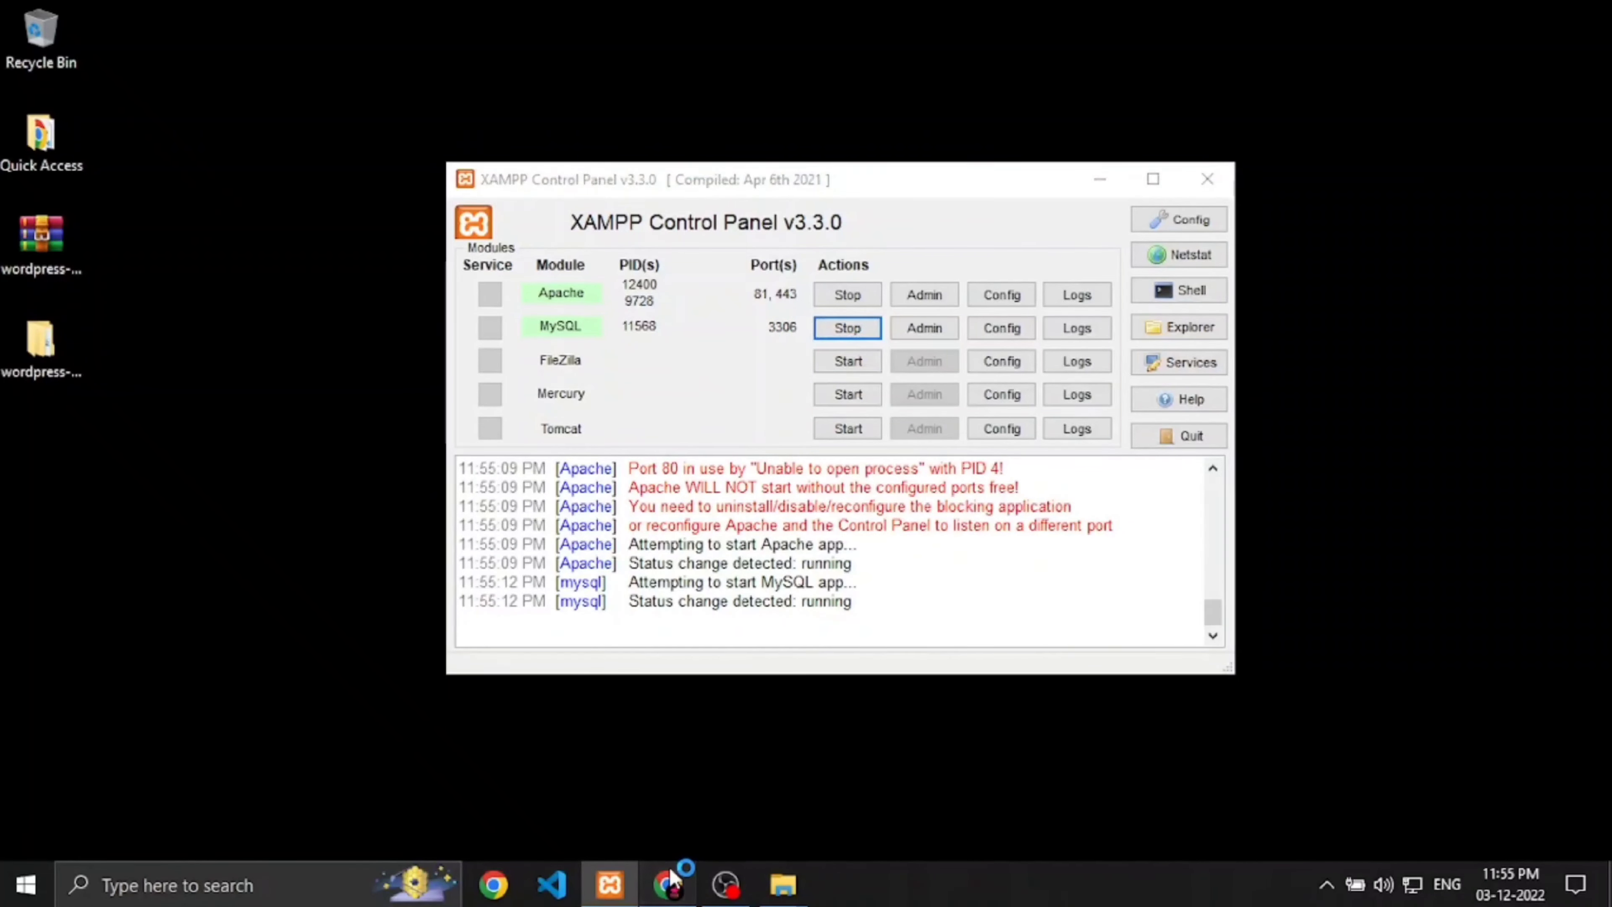
Step: Open phpMyAdmin at localhost:81/phpmyadmin and show the Databases list
text(localhost:81)
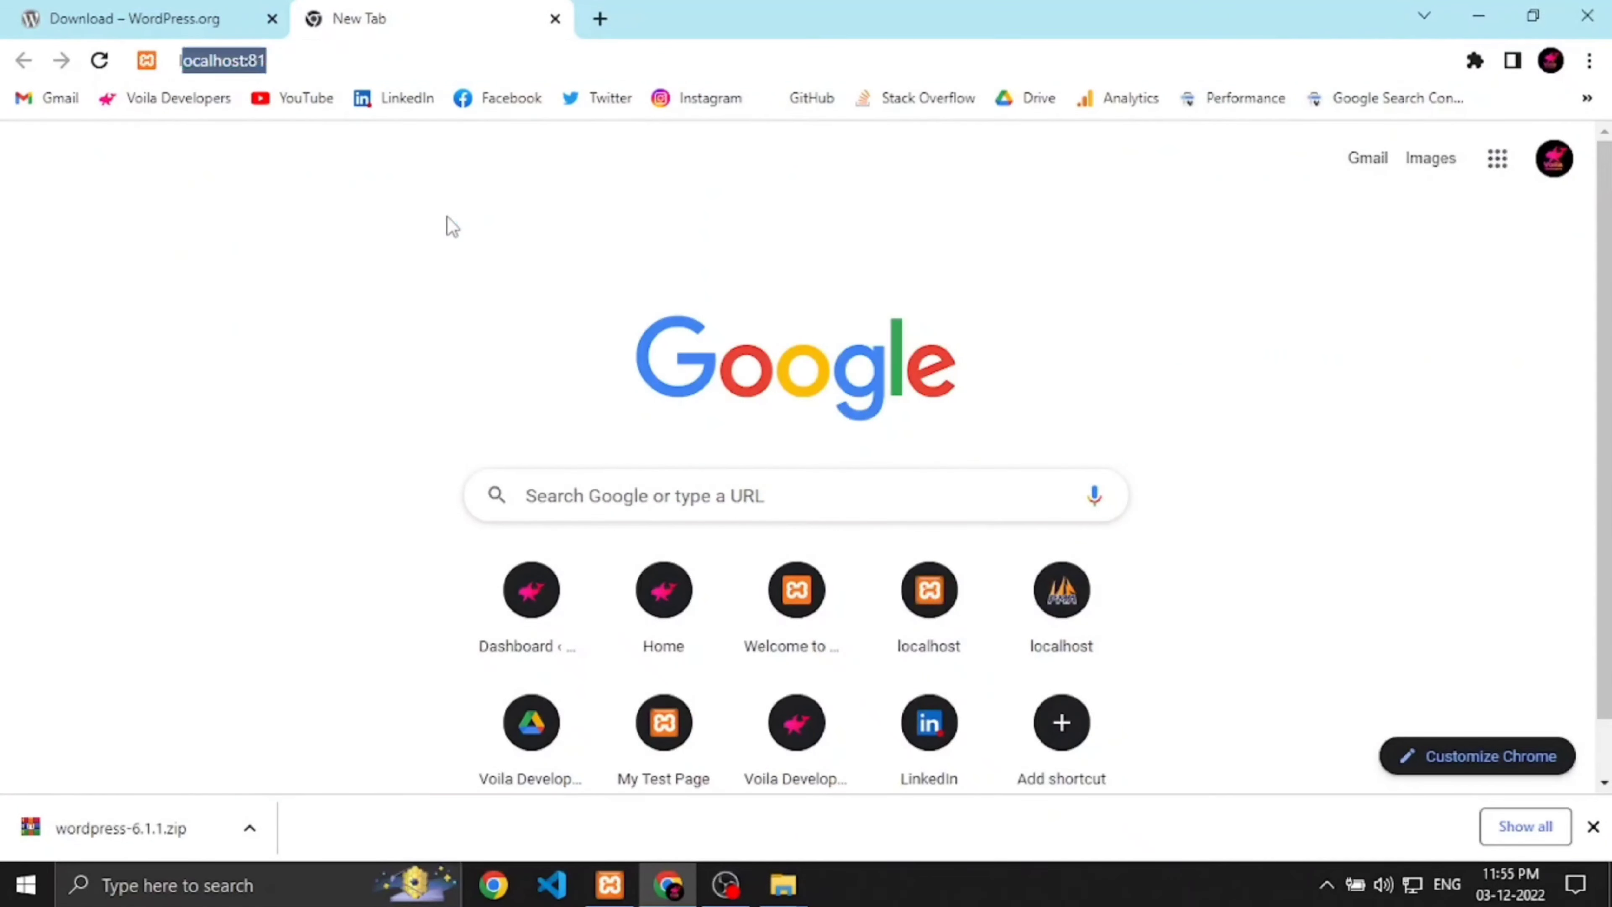
key(Right)
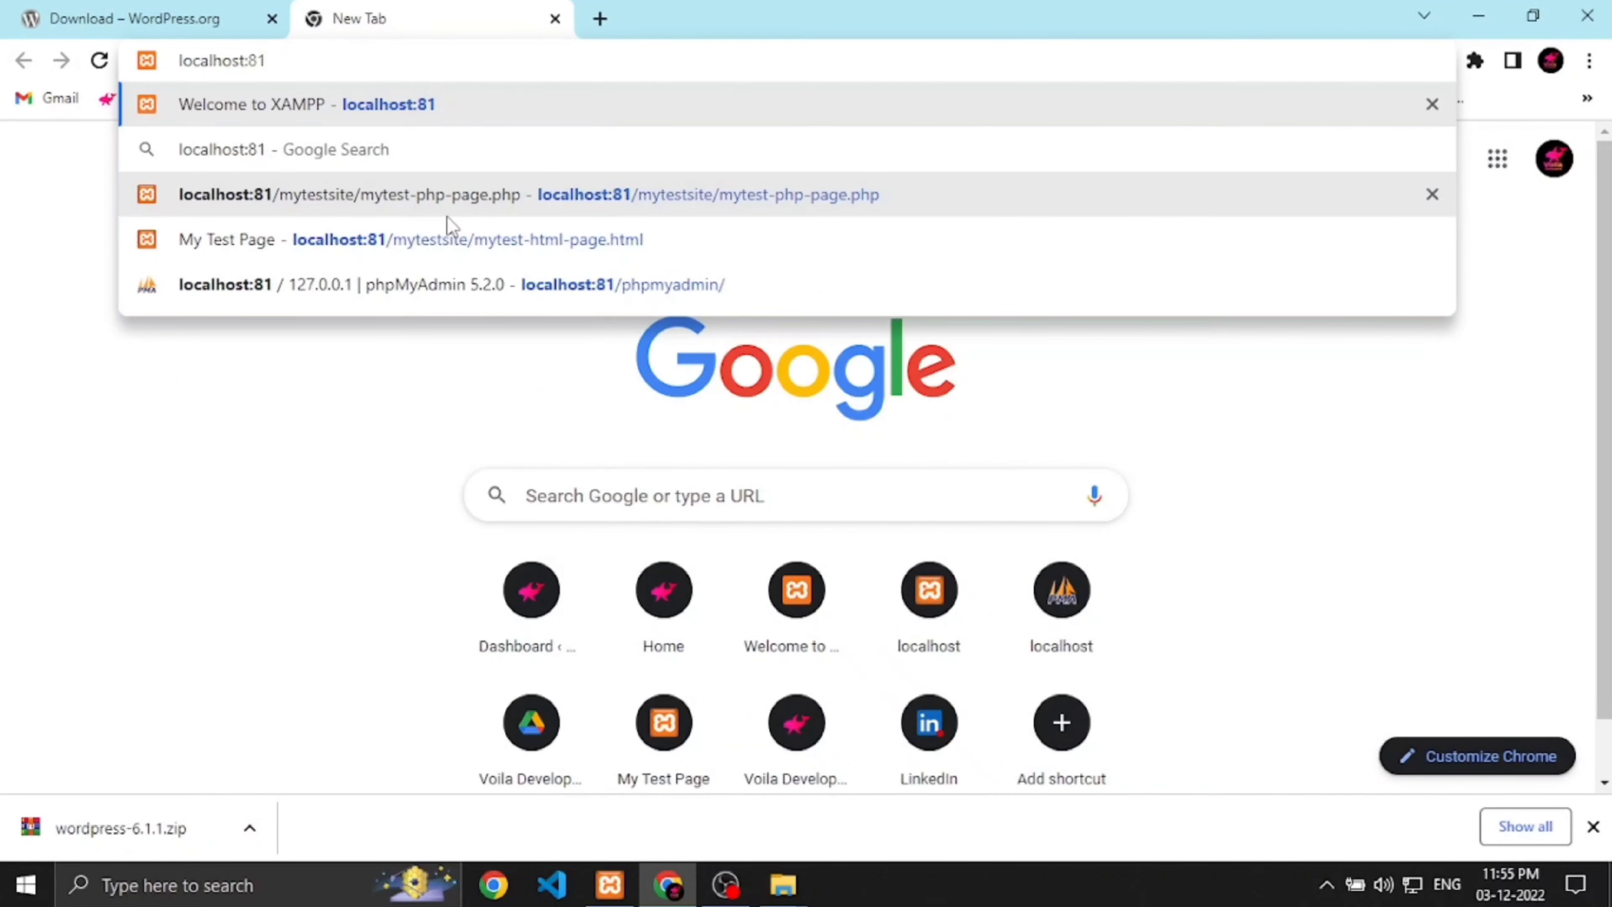
text(/ph)
key(Return)
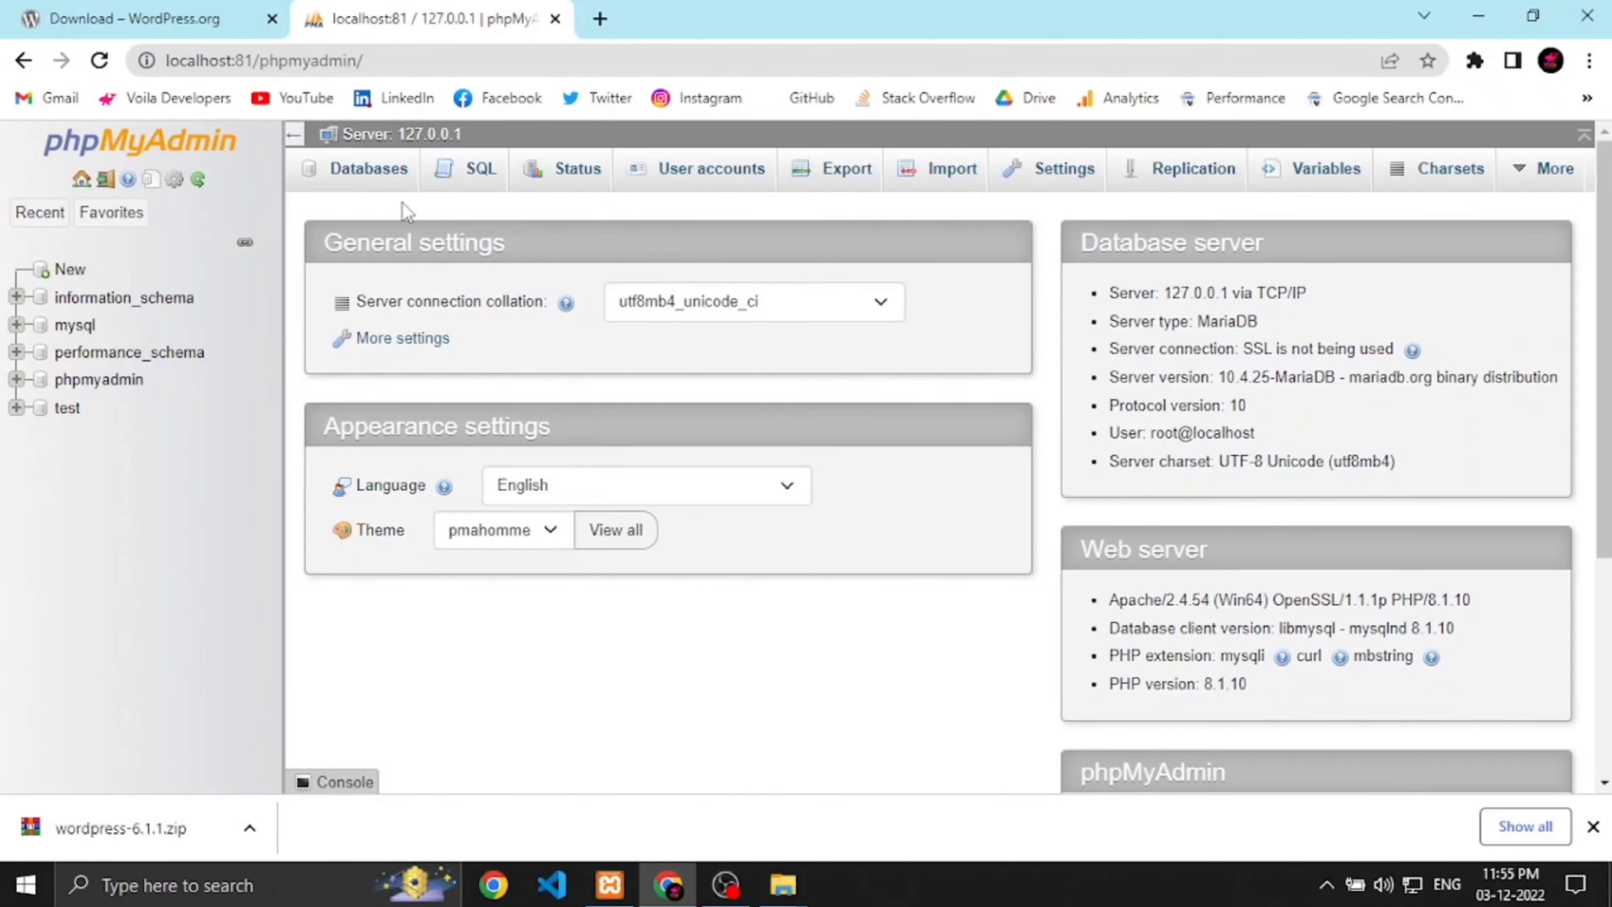
click(369, 170)
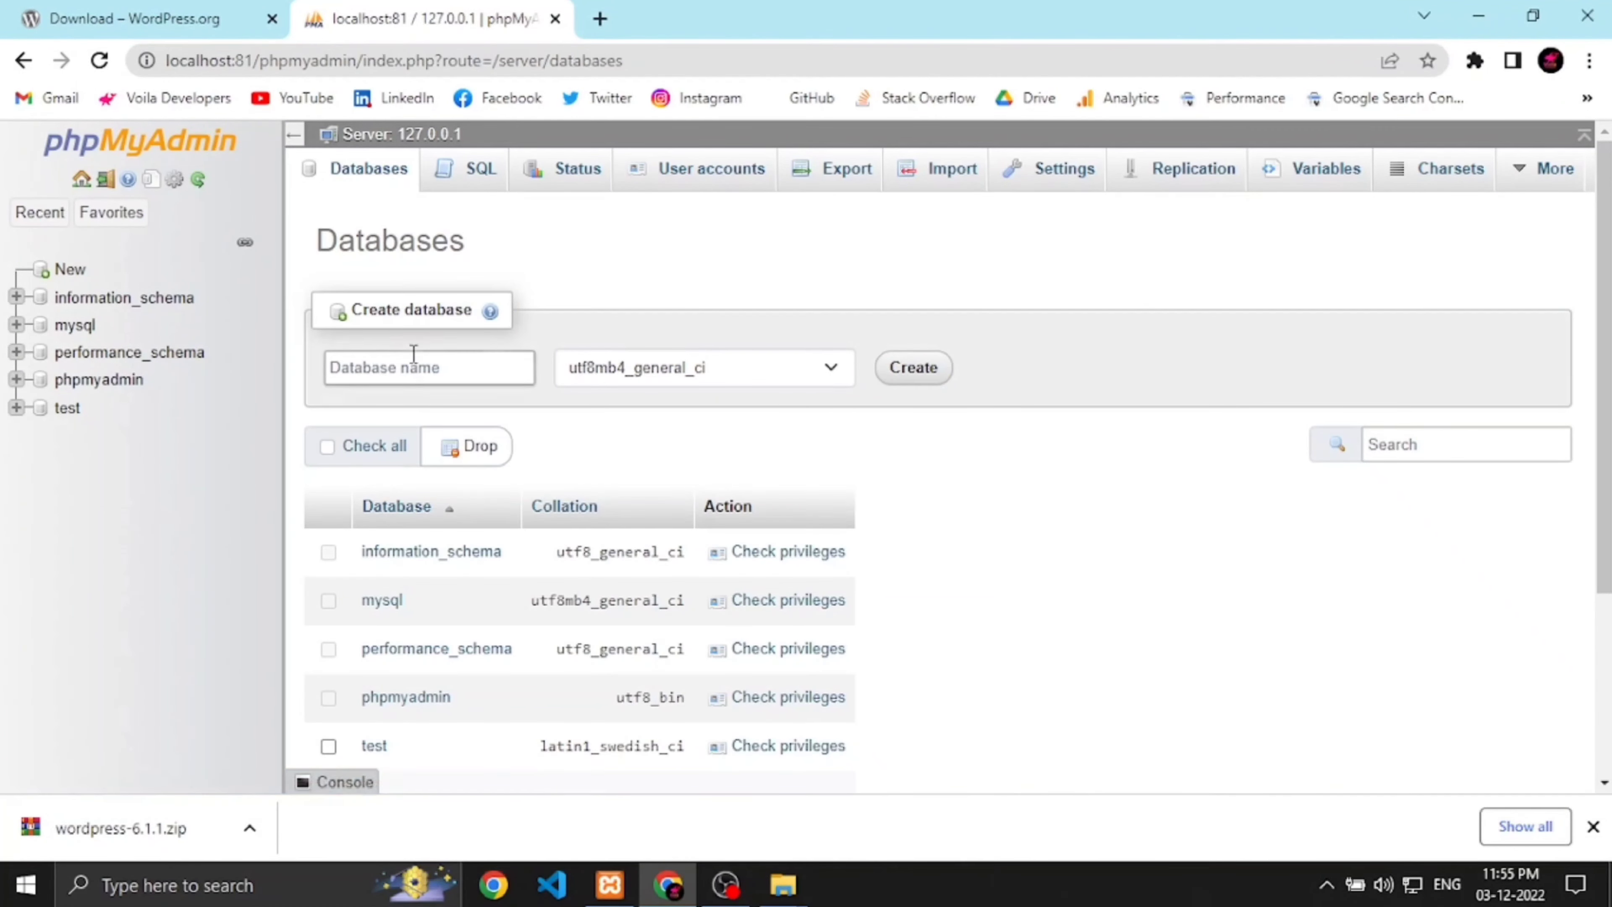
Step: Create the wp-testsite1-db database with default collation and open its structure page
click(413, 366)
text(wp-testsite1-db)
click(659, 368)
scroll(743, 590, up, 5)
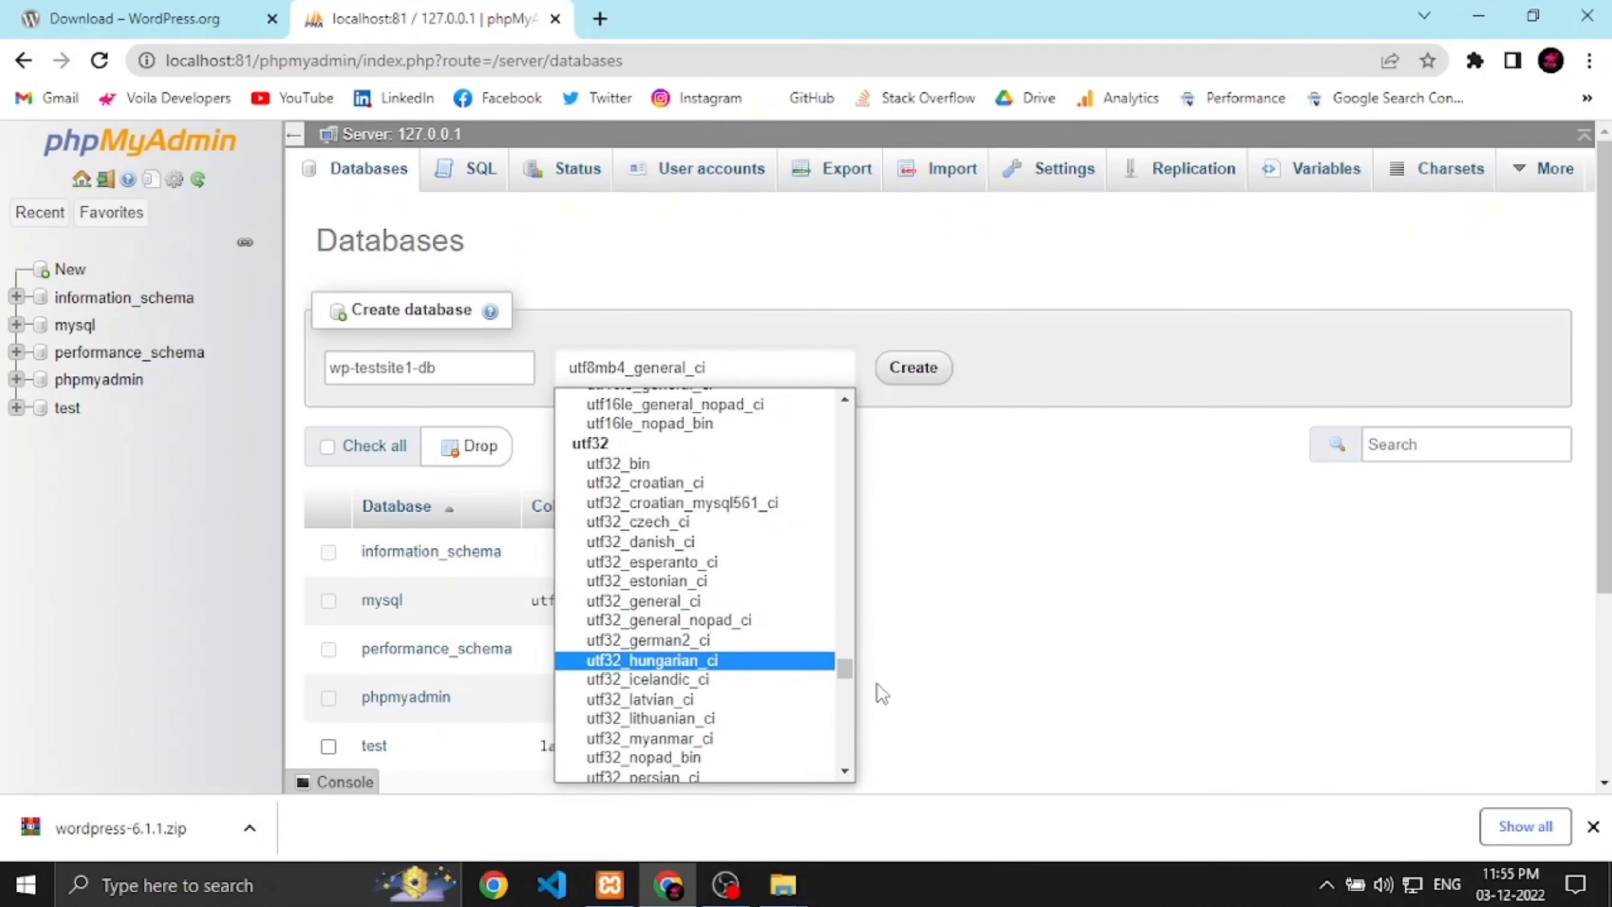
drag(850, 670, 844, 406)
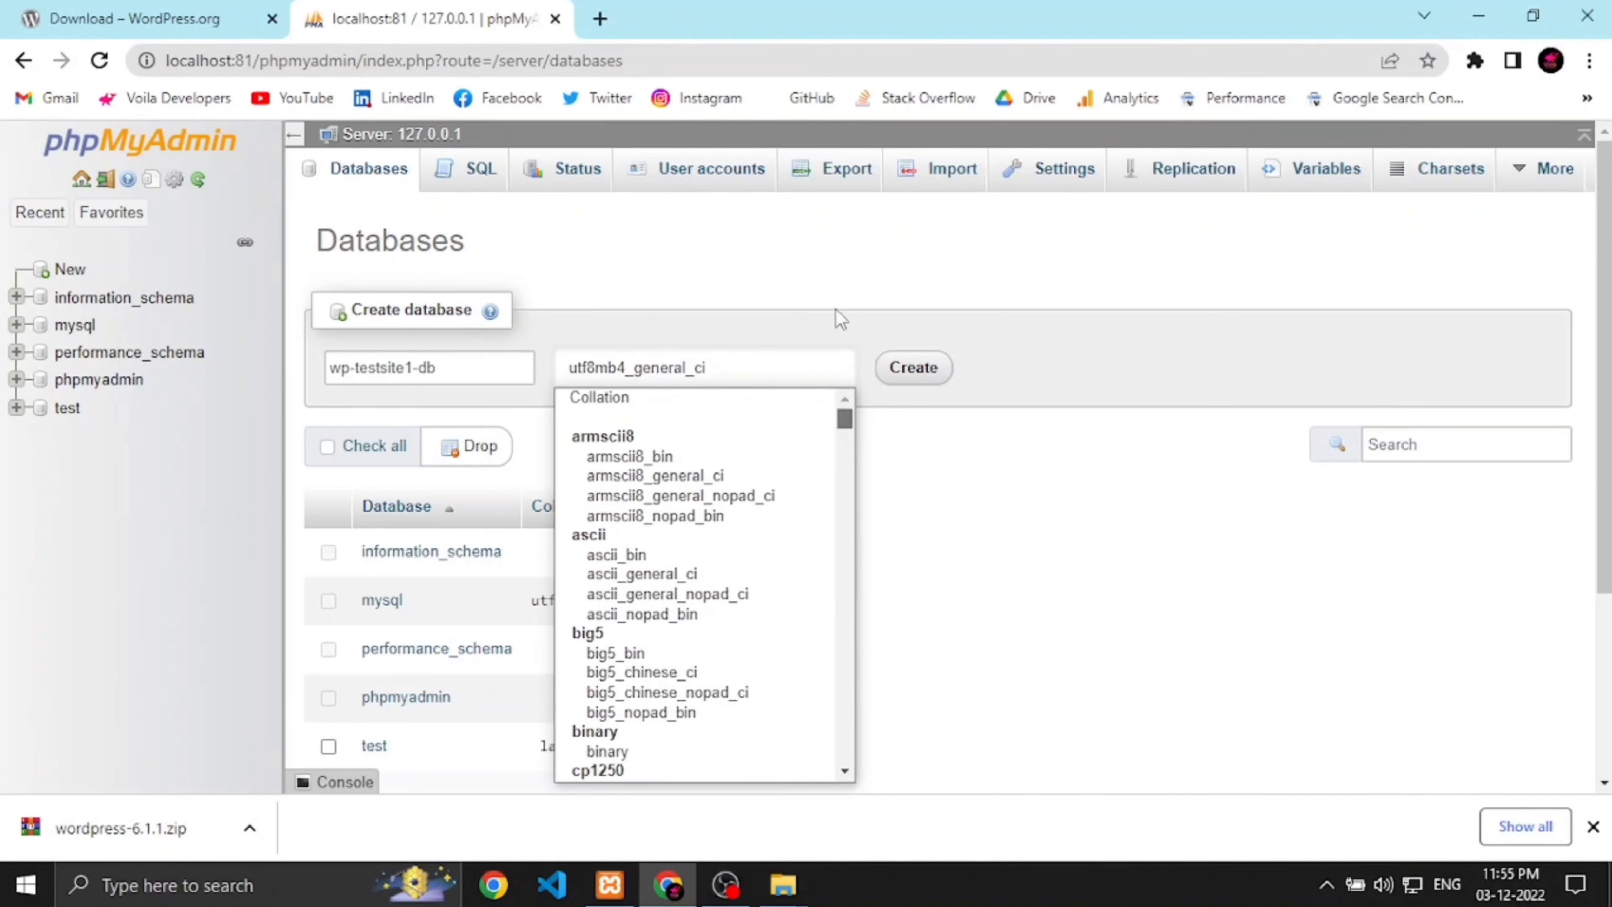
click(713, 400)
click(915, 367)
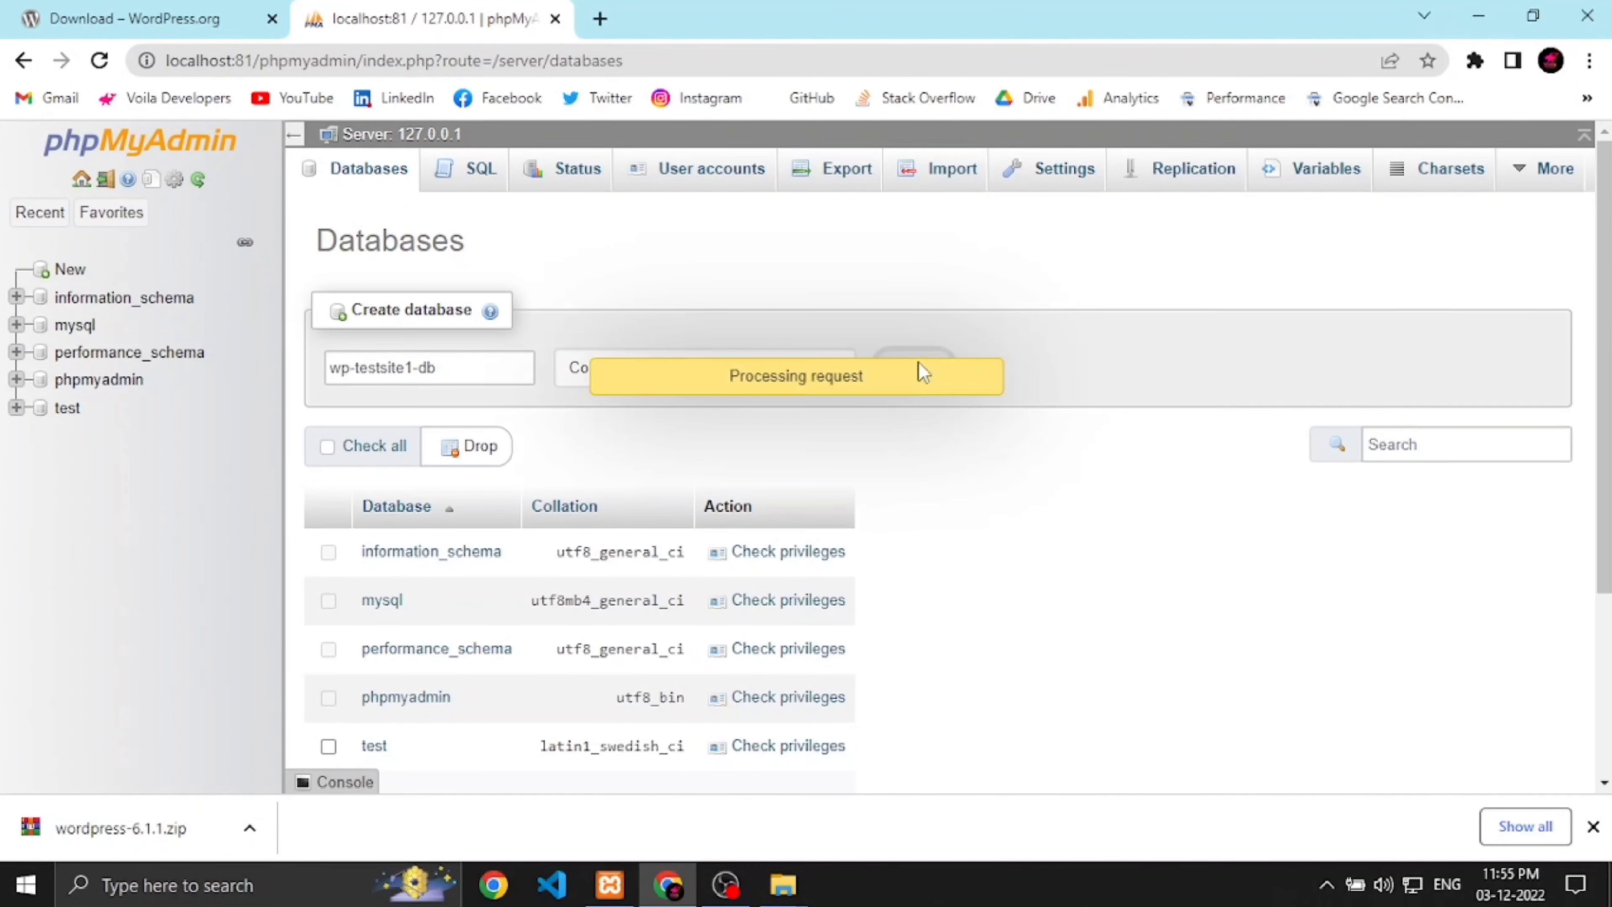
click(126, 439)
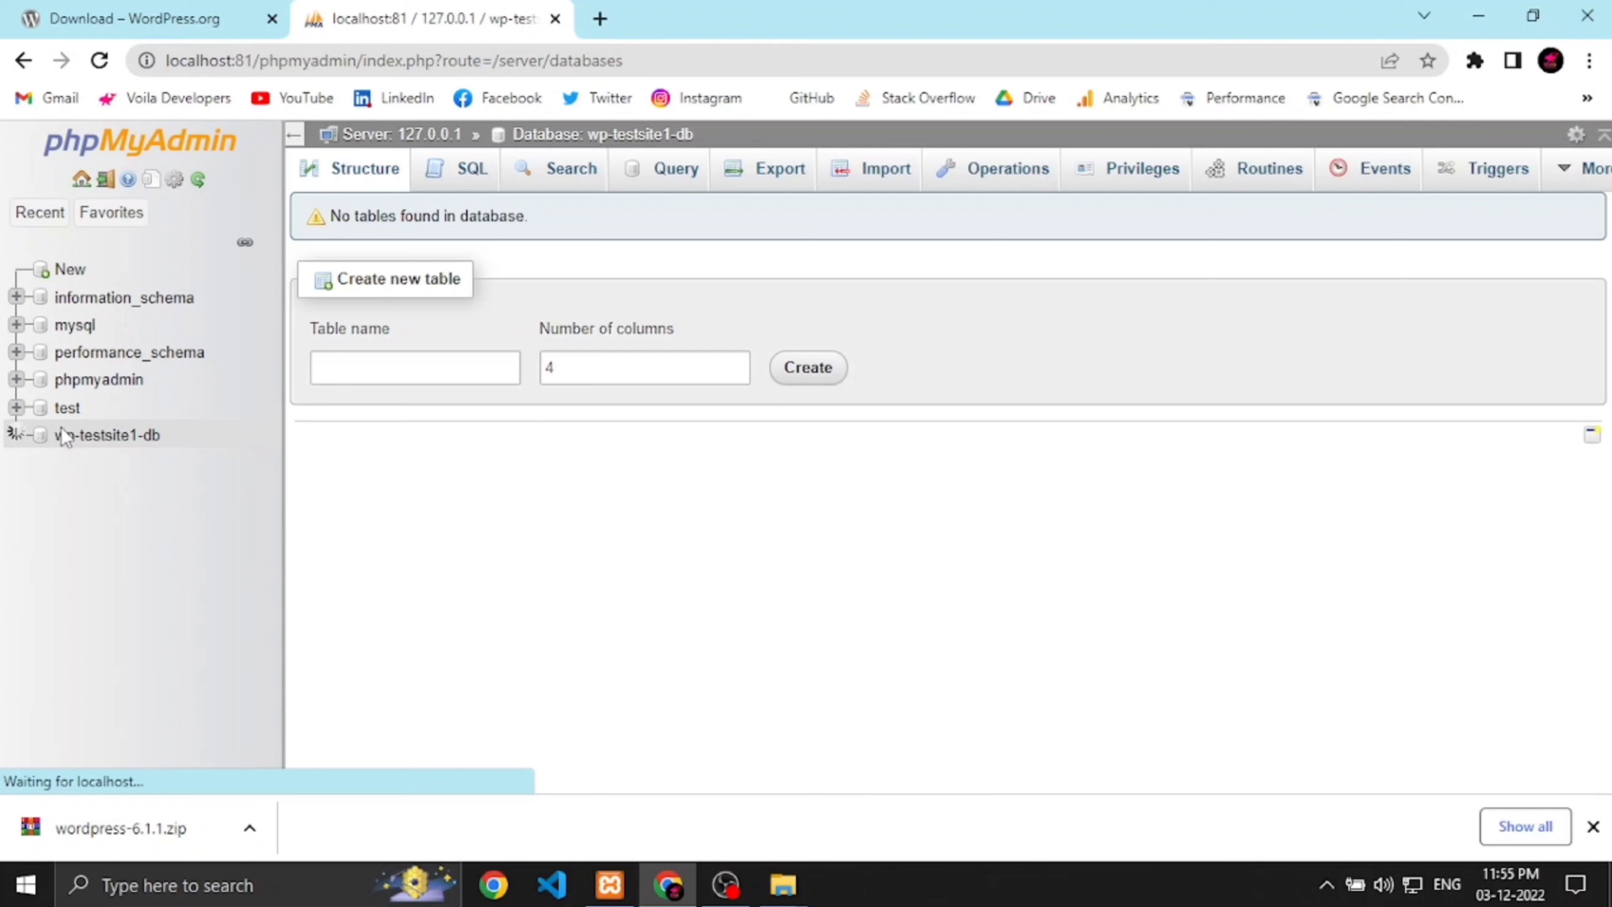
click(127, 439)
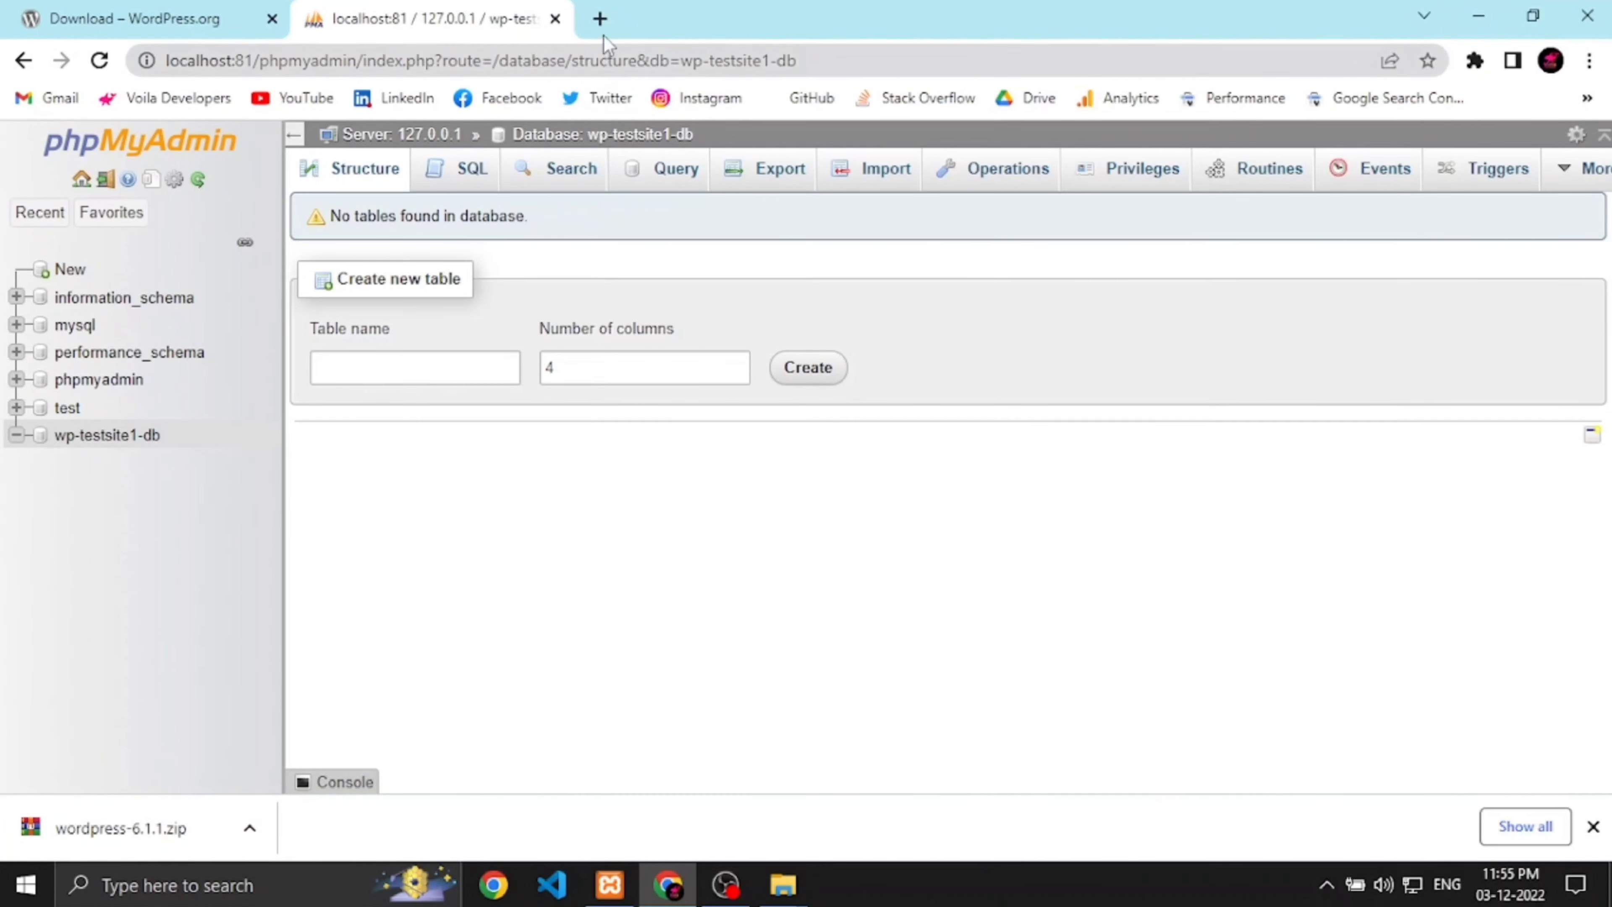
Step: Load localhost:81/wp-testsite1 in a new tab and continue setup in English (United States)
click(600, 19)
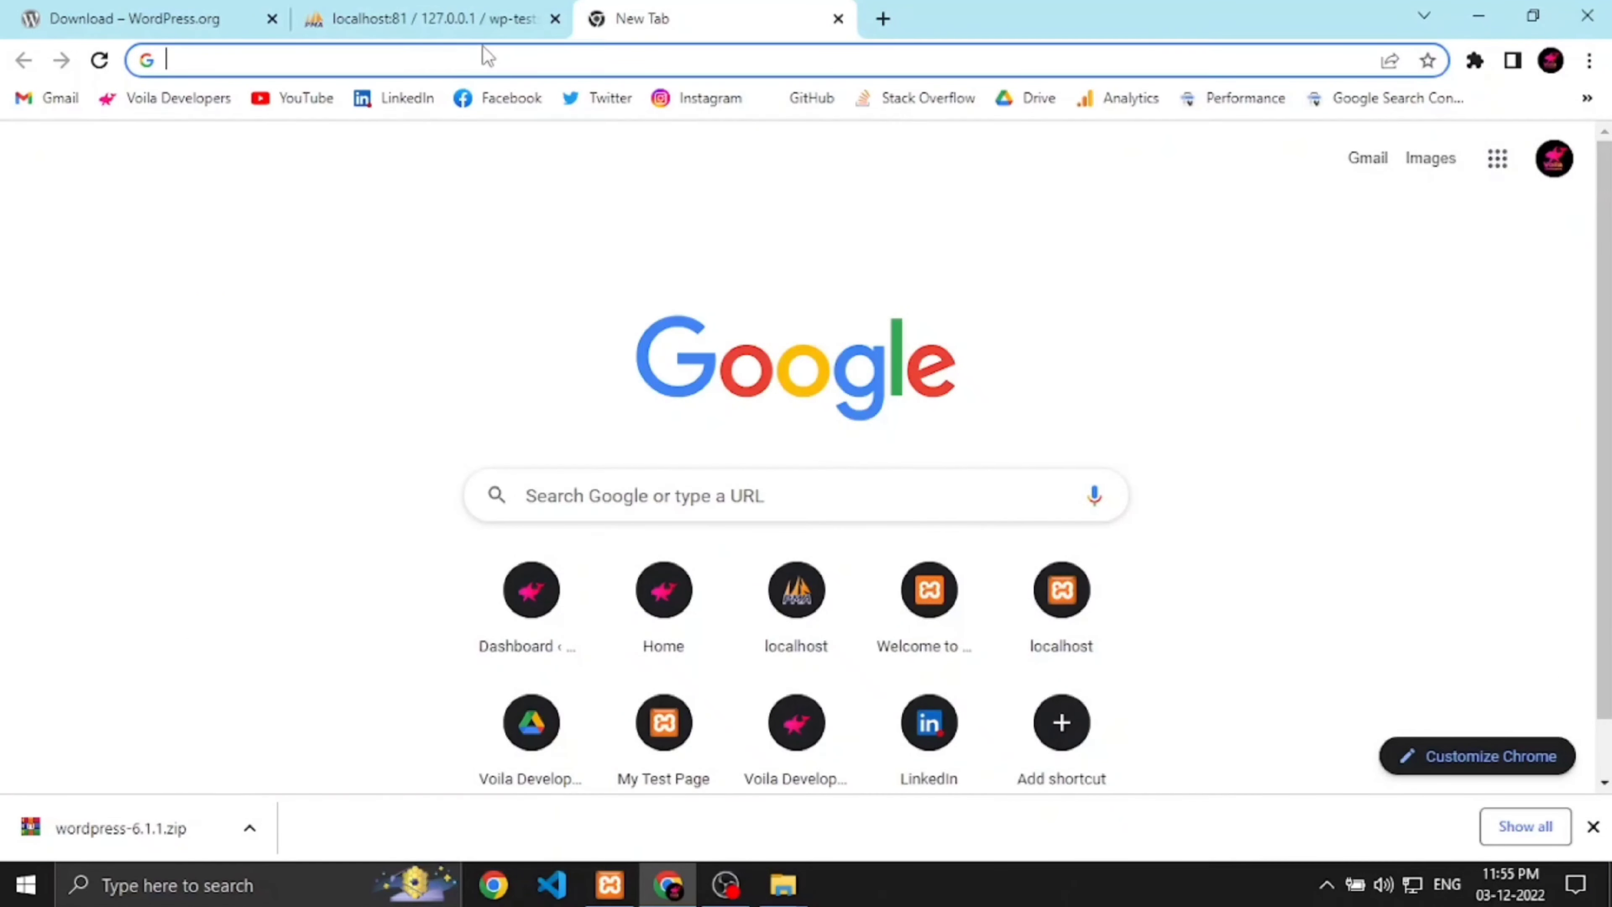
text(localhost:81/)
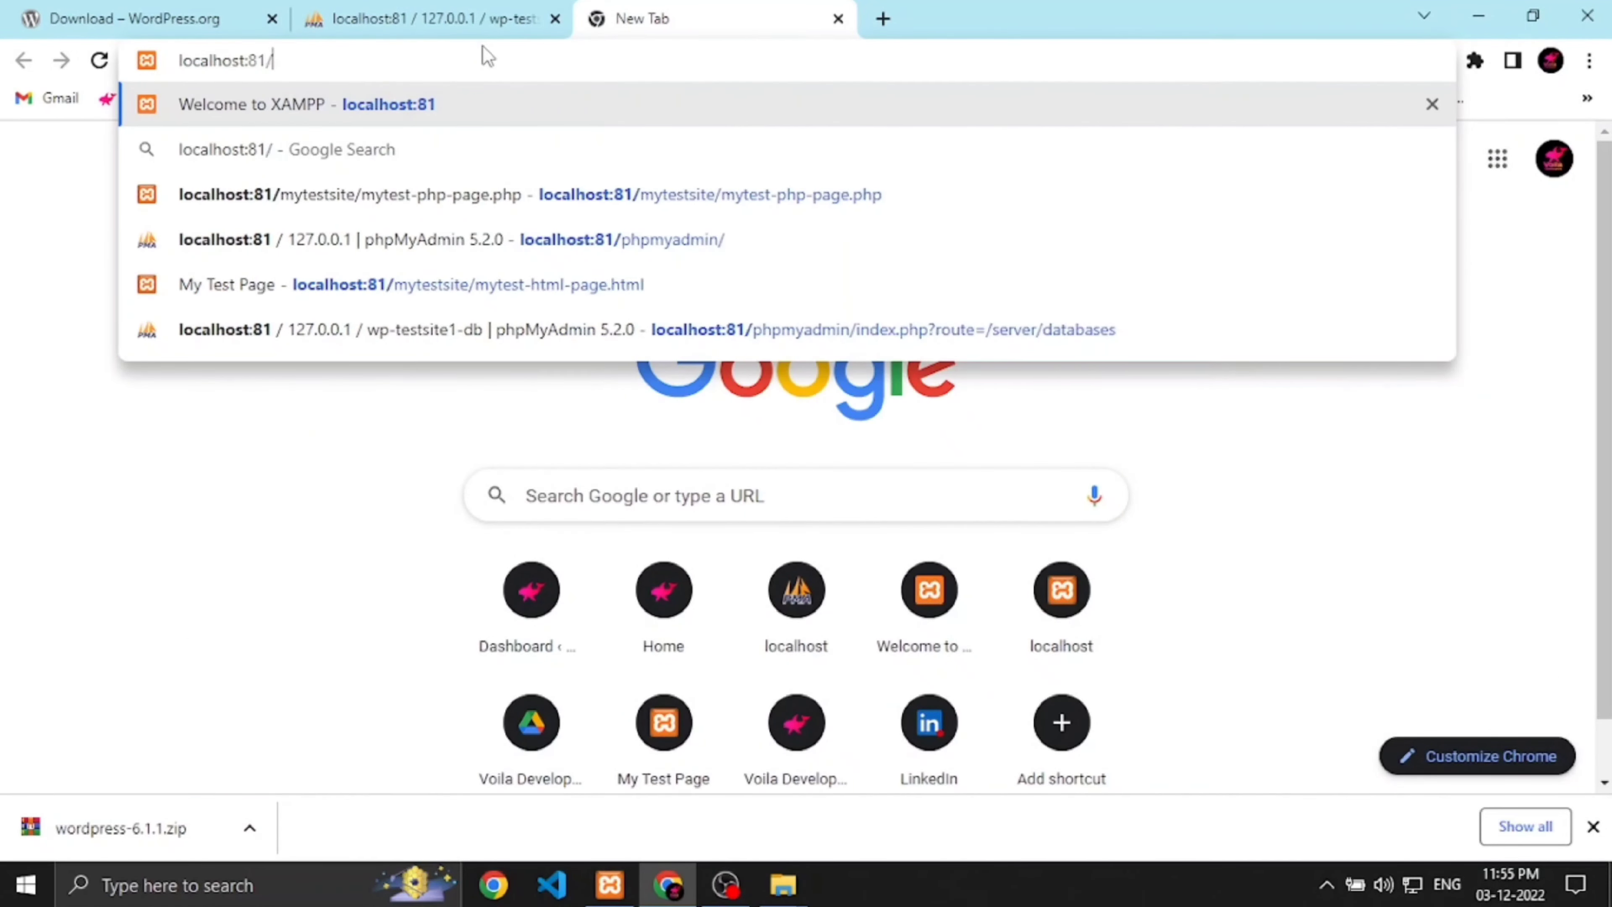
text(wp-)
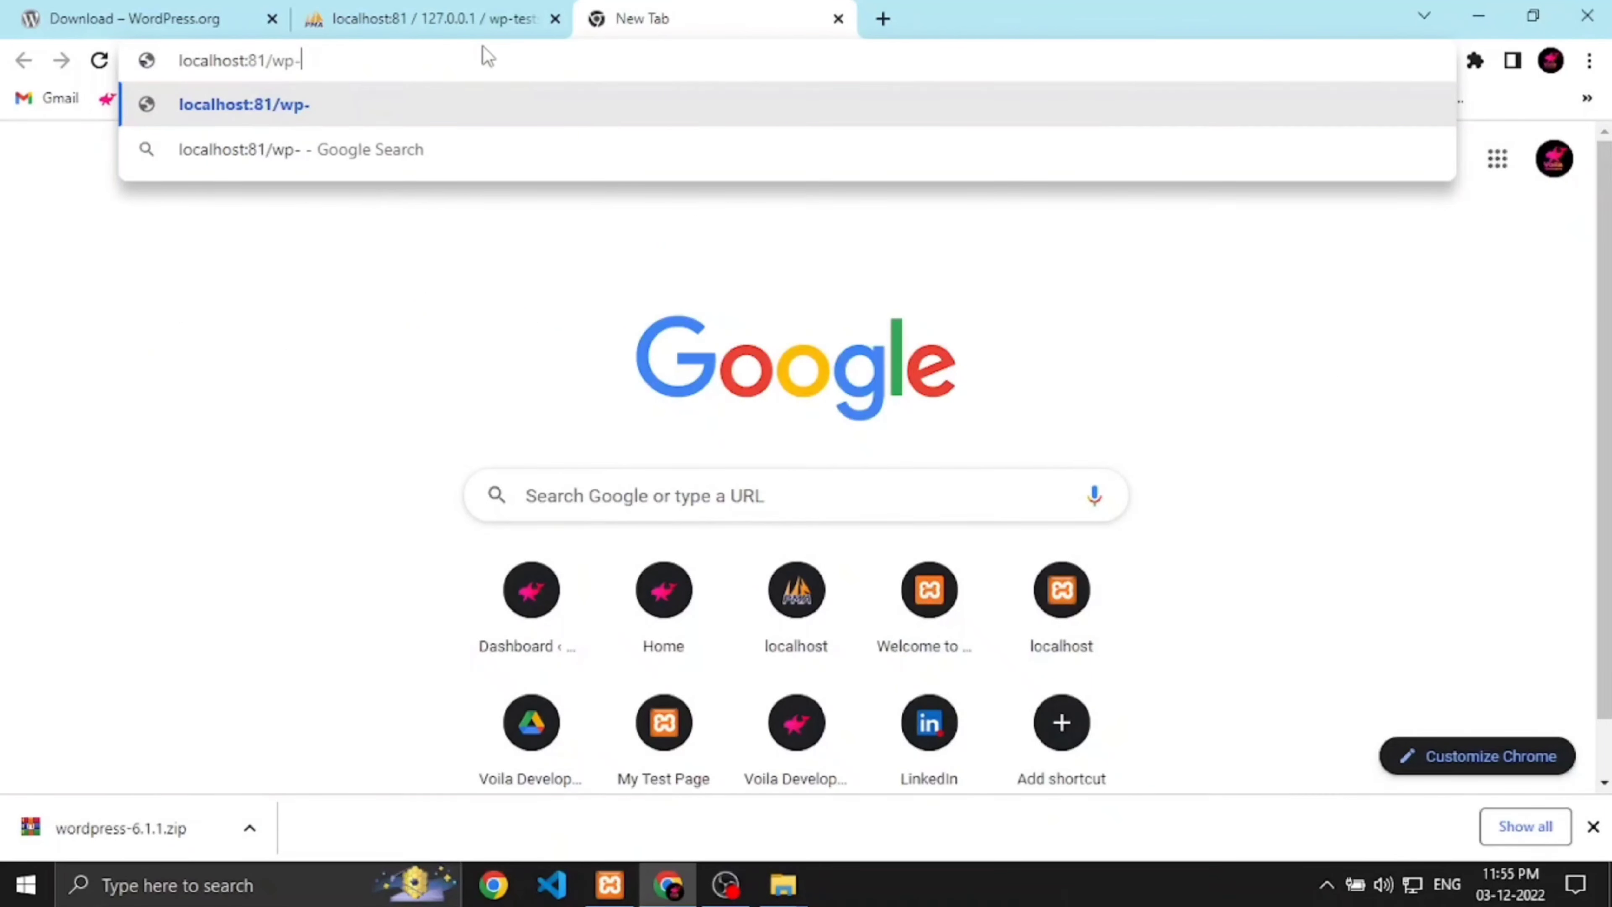
text(testsite1)
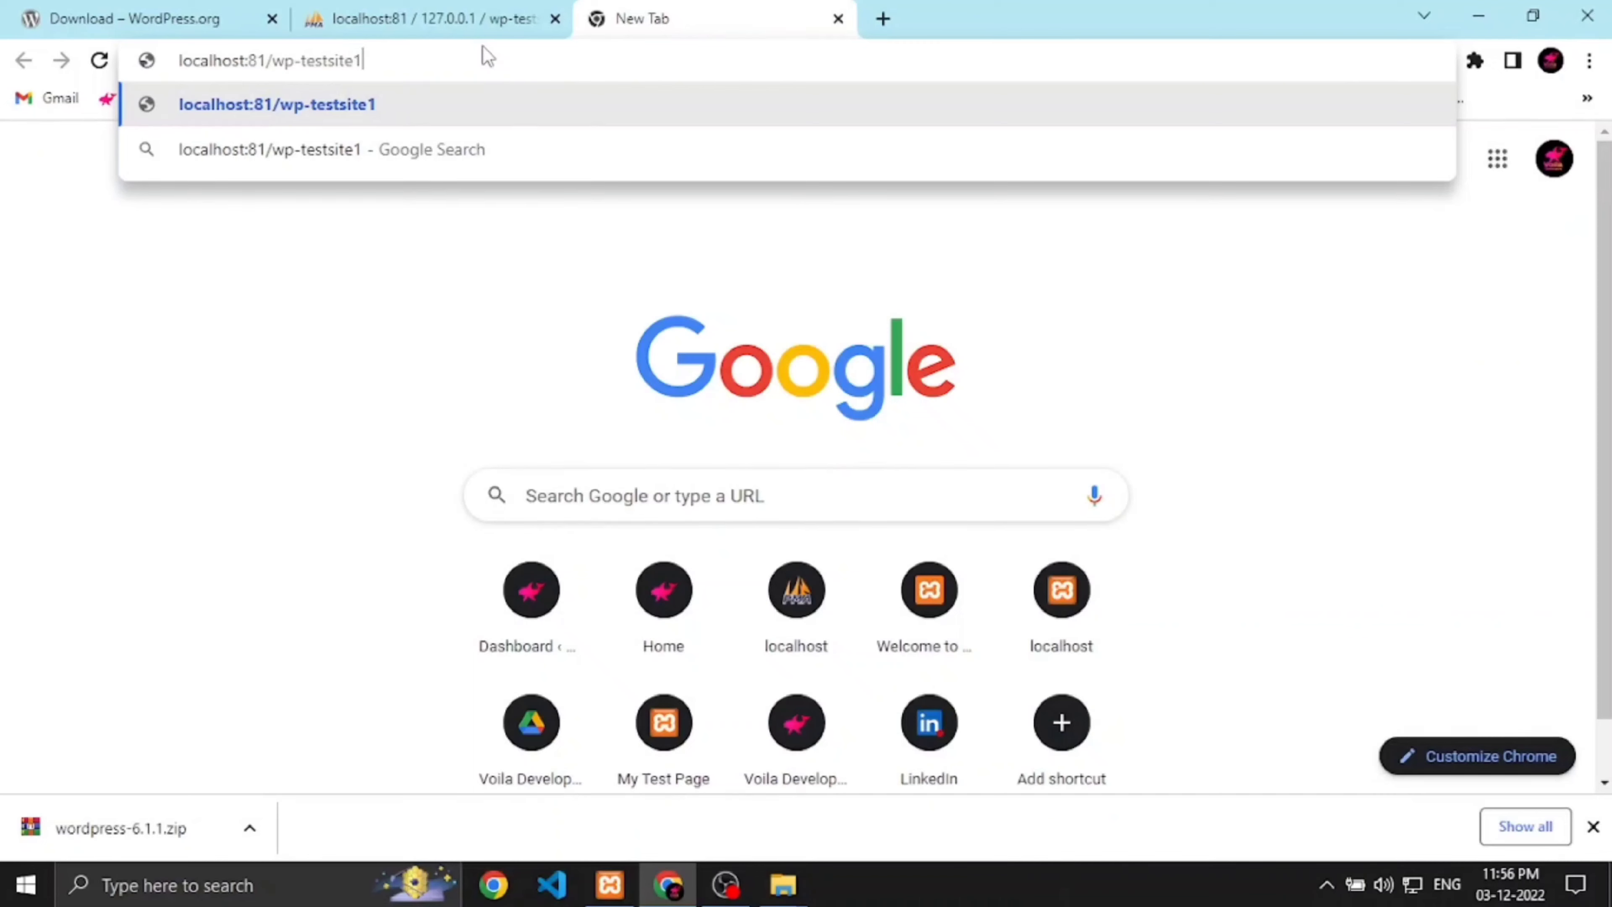
key(Return)
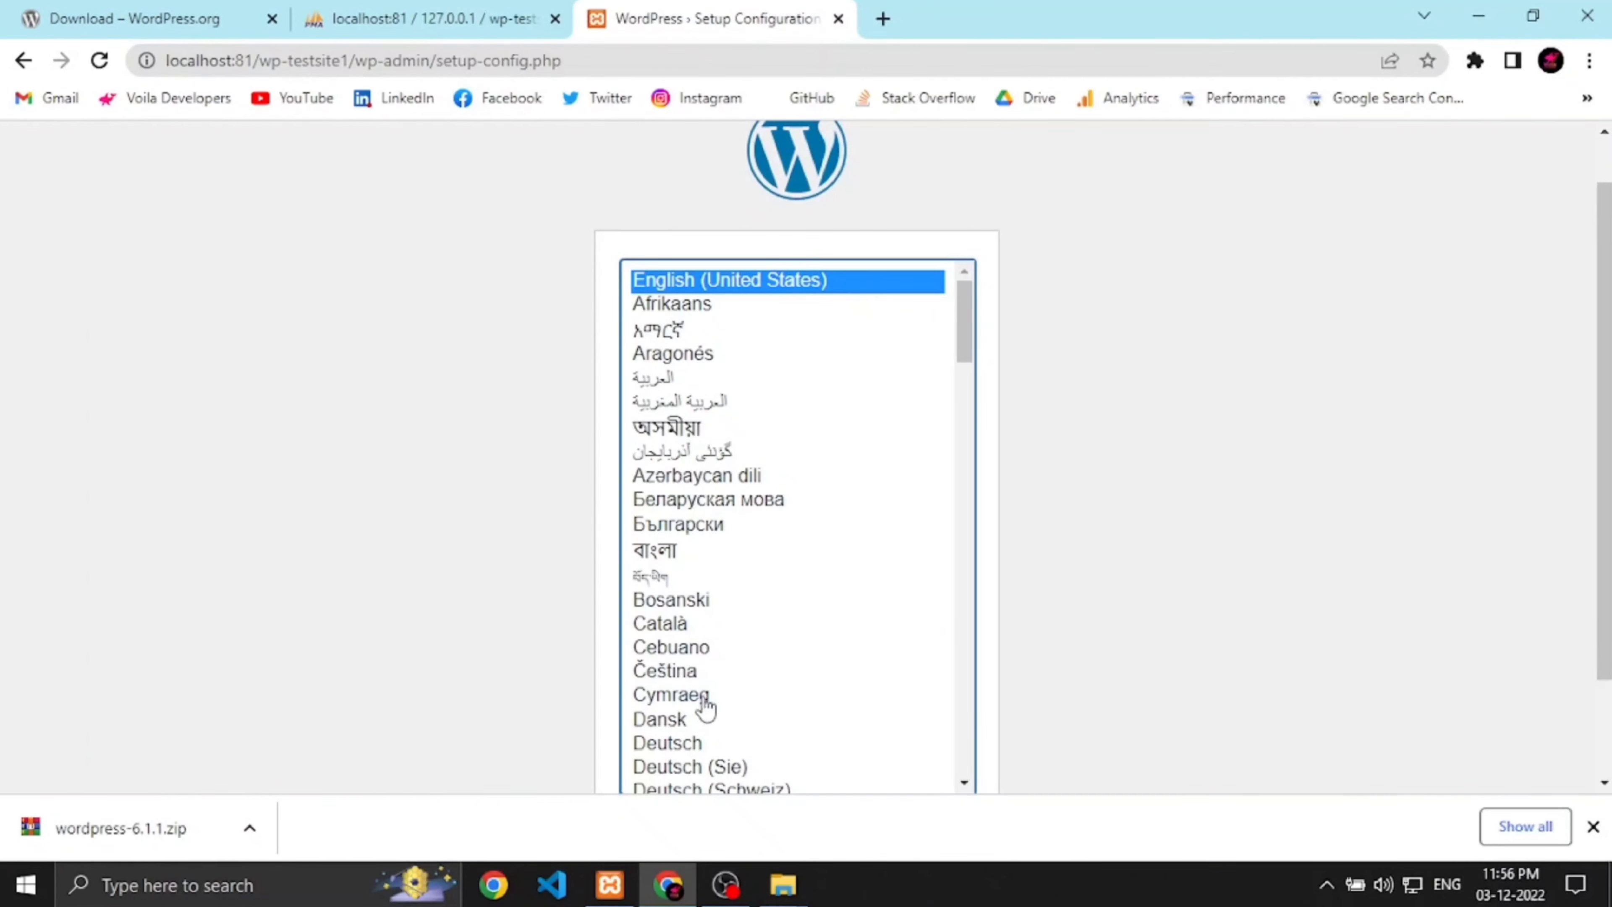
scroll(730, 699, down, 1)
scroll(715, 364, up, 1)
scroll(1111, 635, down, 2)
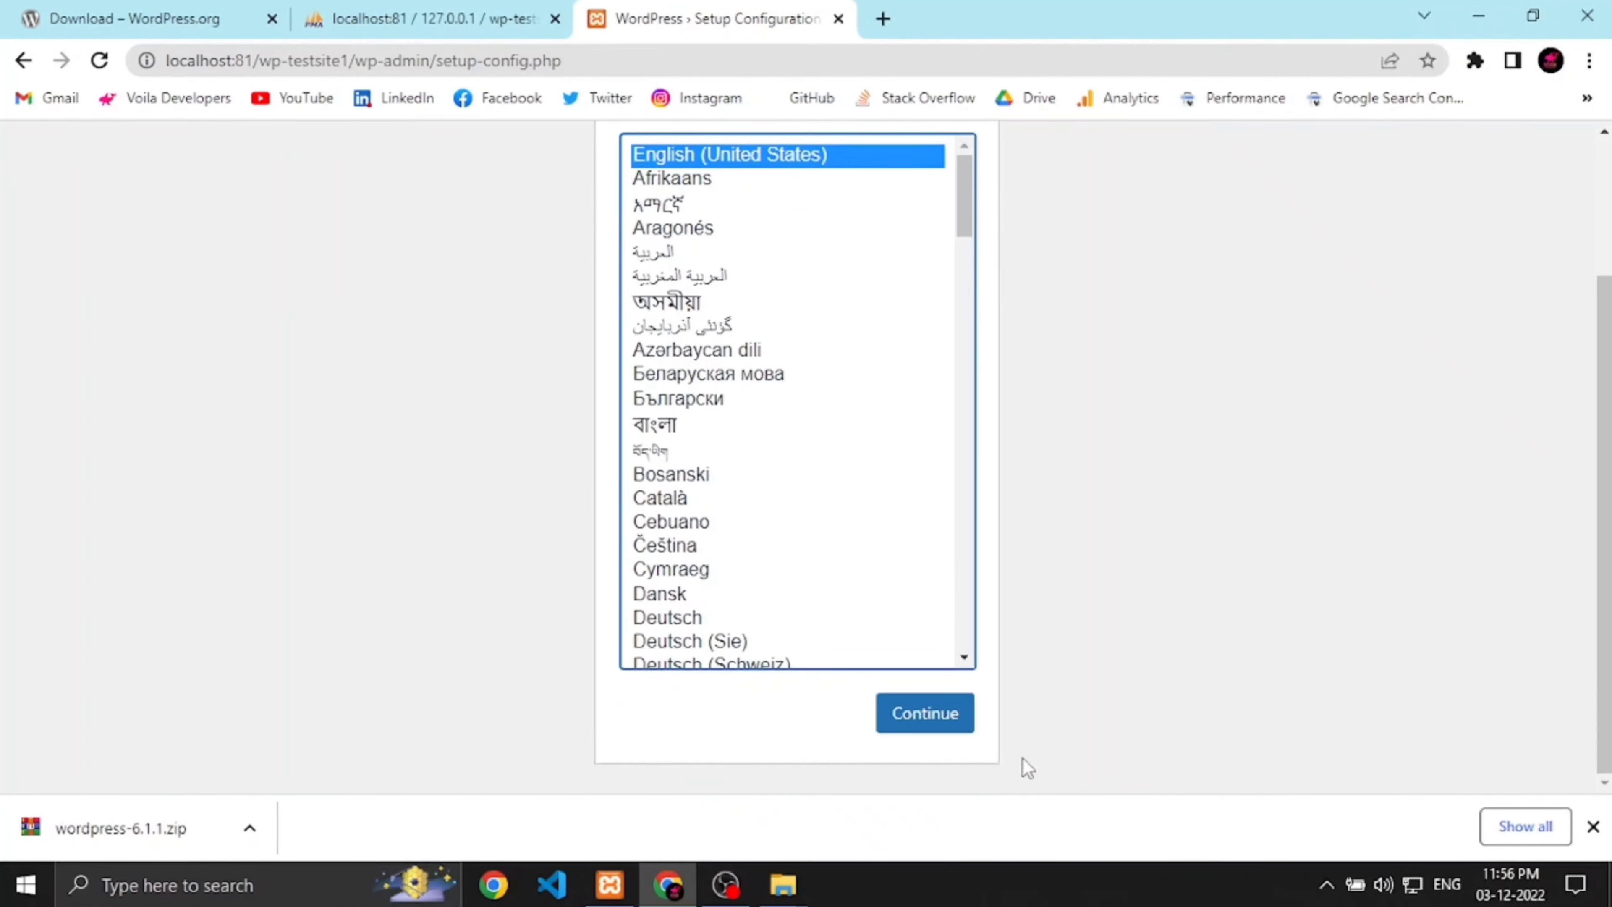
click(952, 720)
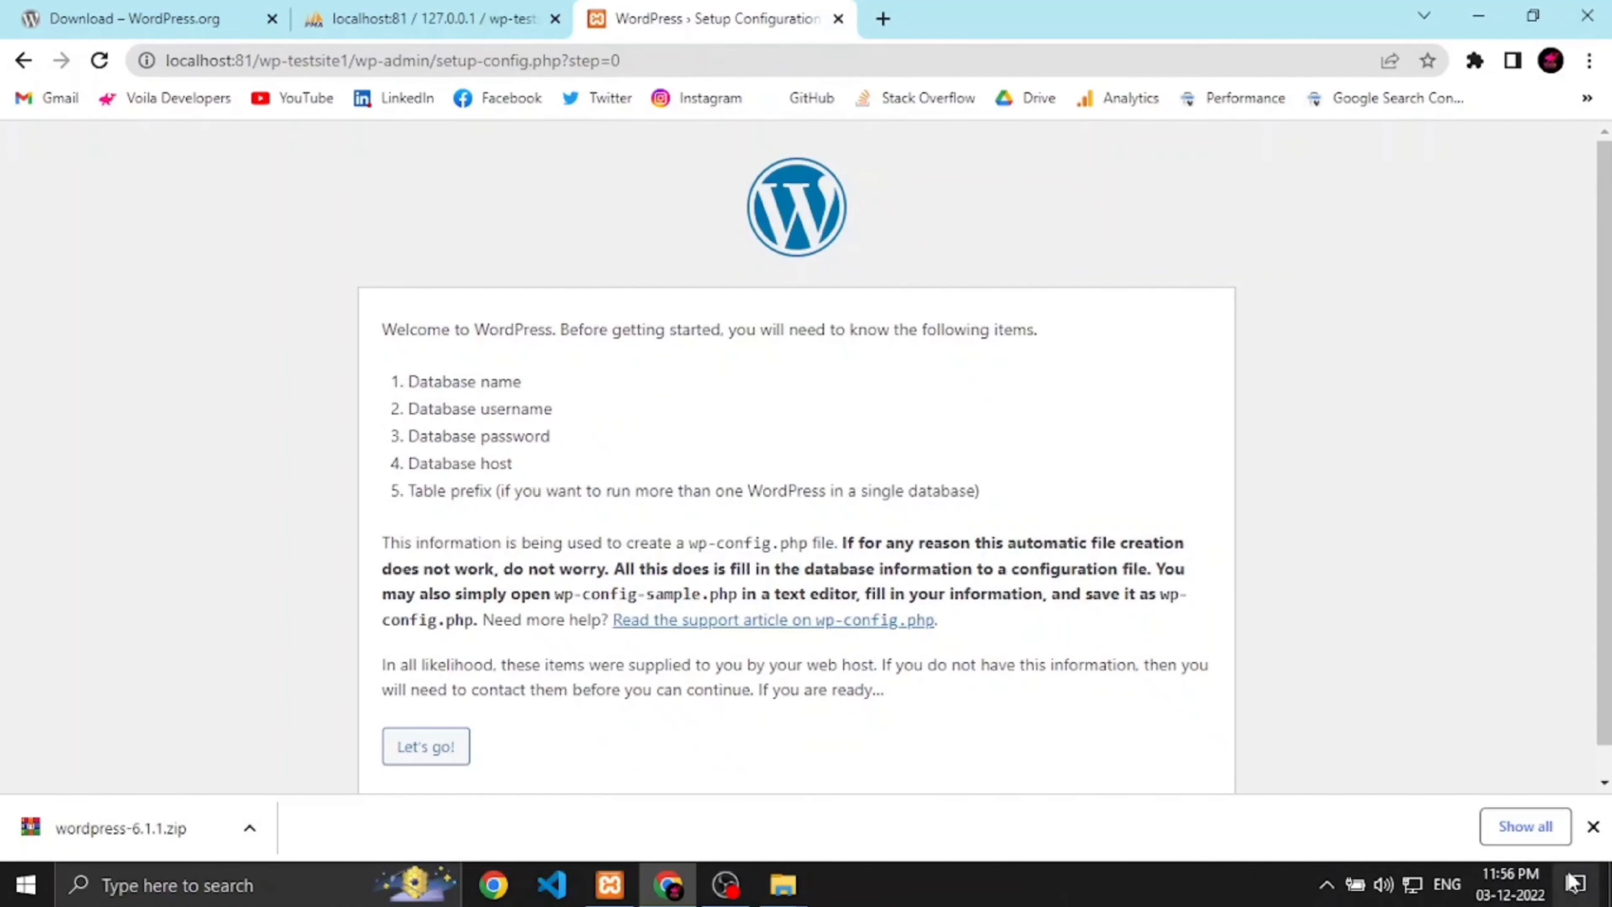
click(1593, 826)
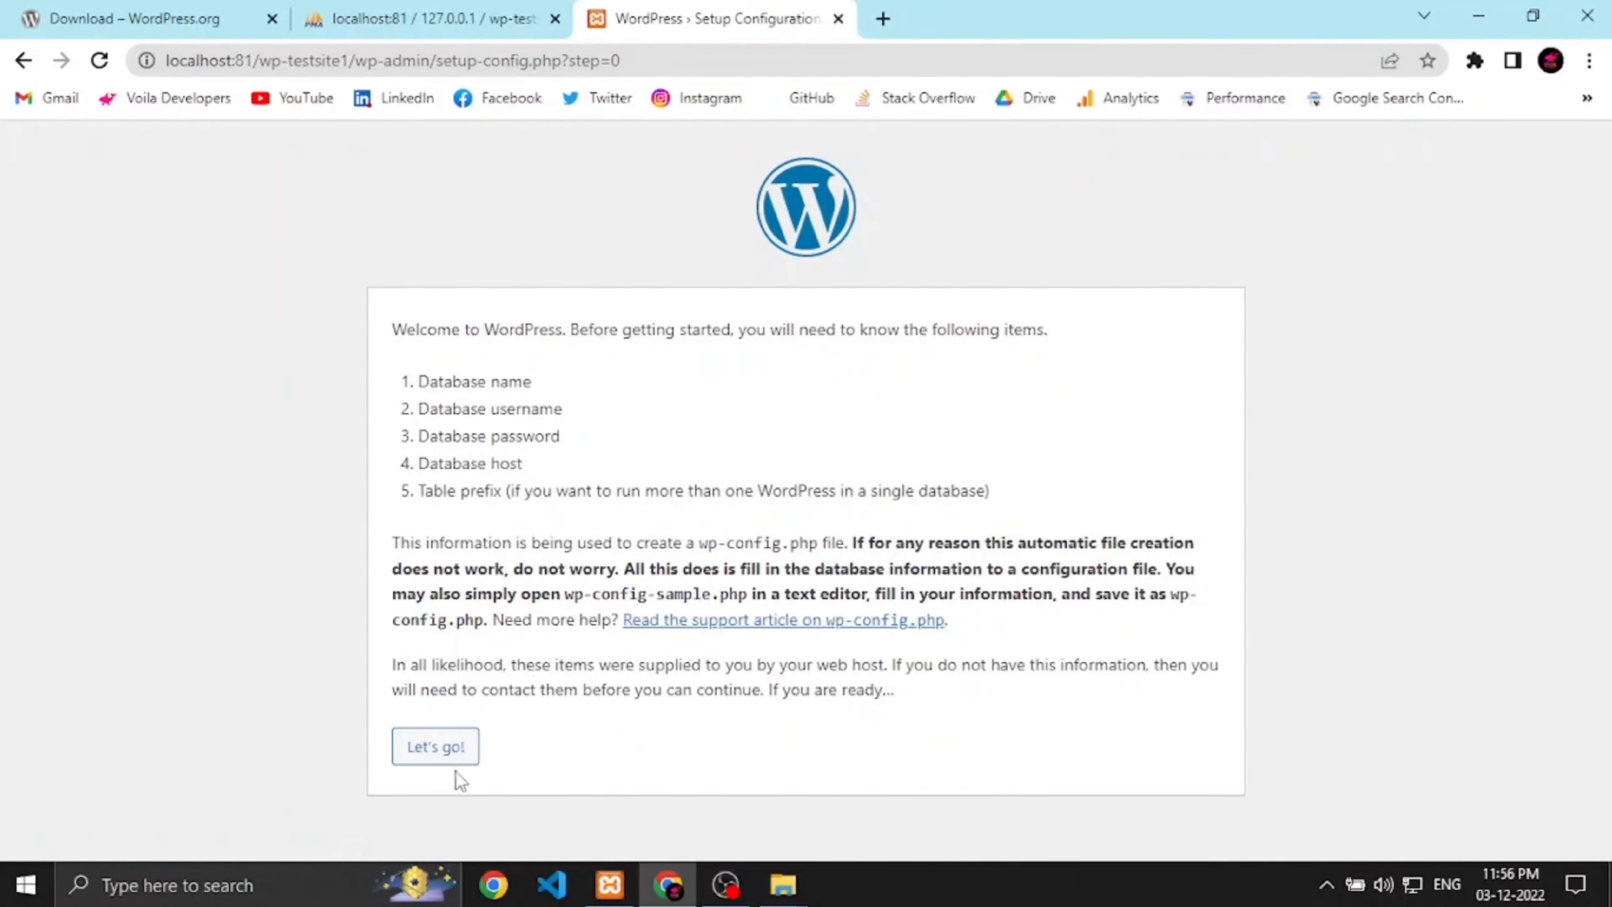
Step: Submit database wp-testsite1-db, user root, empty password, host localhost and prefix wp_
click(432, 751)
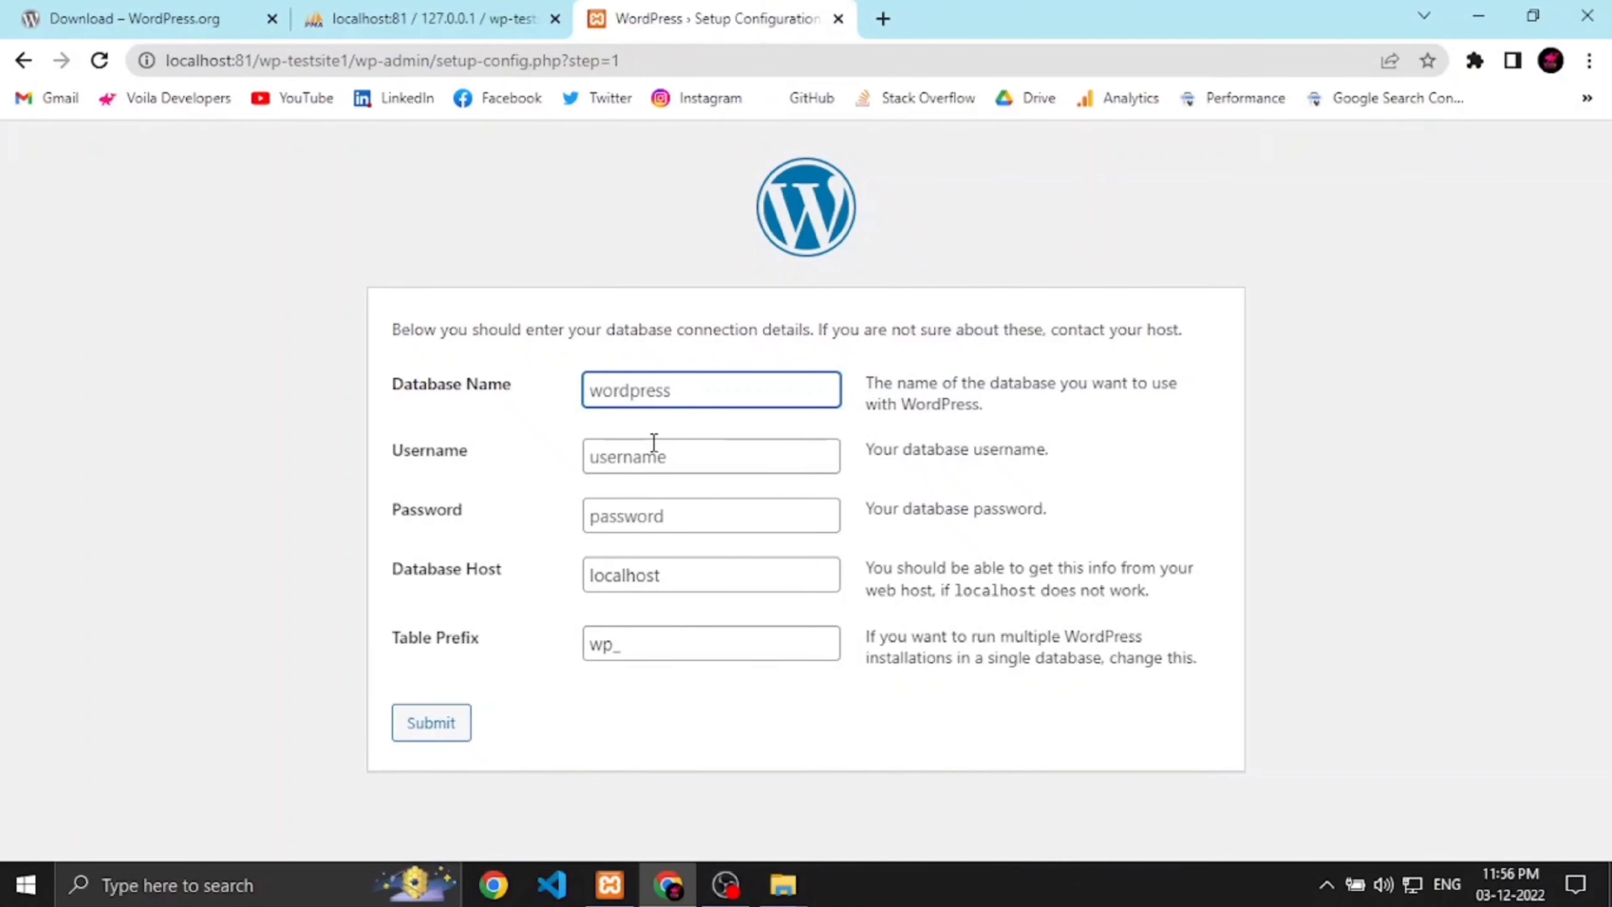
text(wp-testsite1-db)
click(674, 457)
text(root)
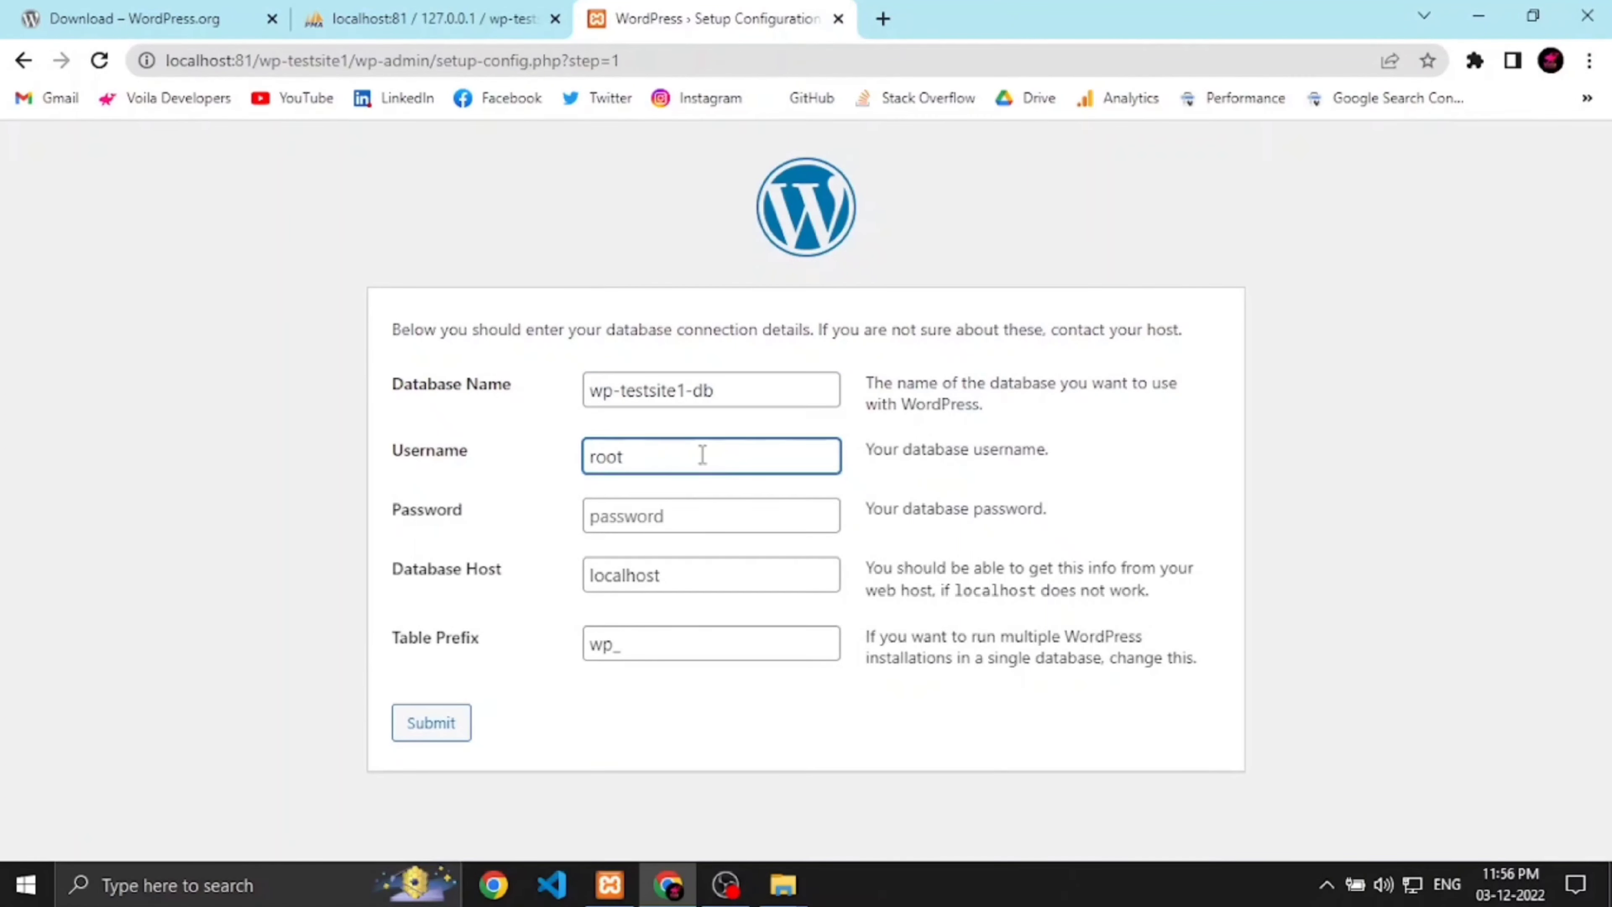
click(689, 508)
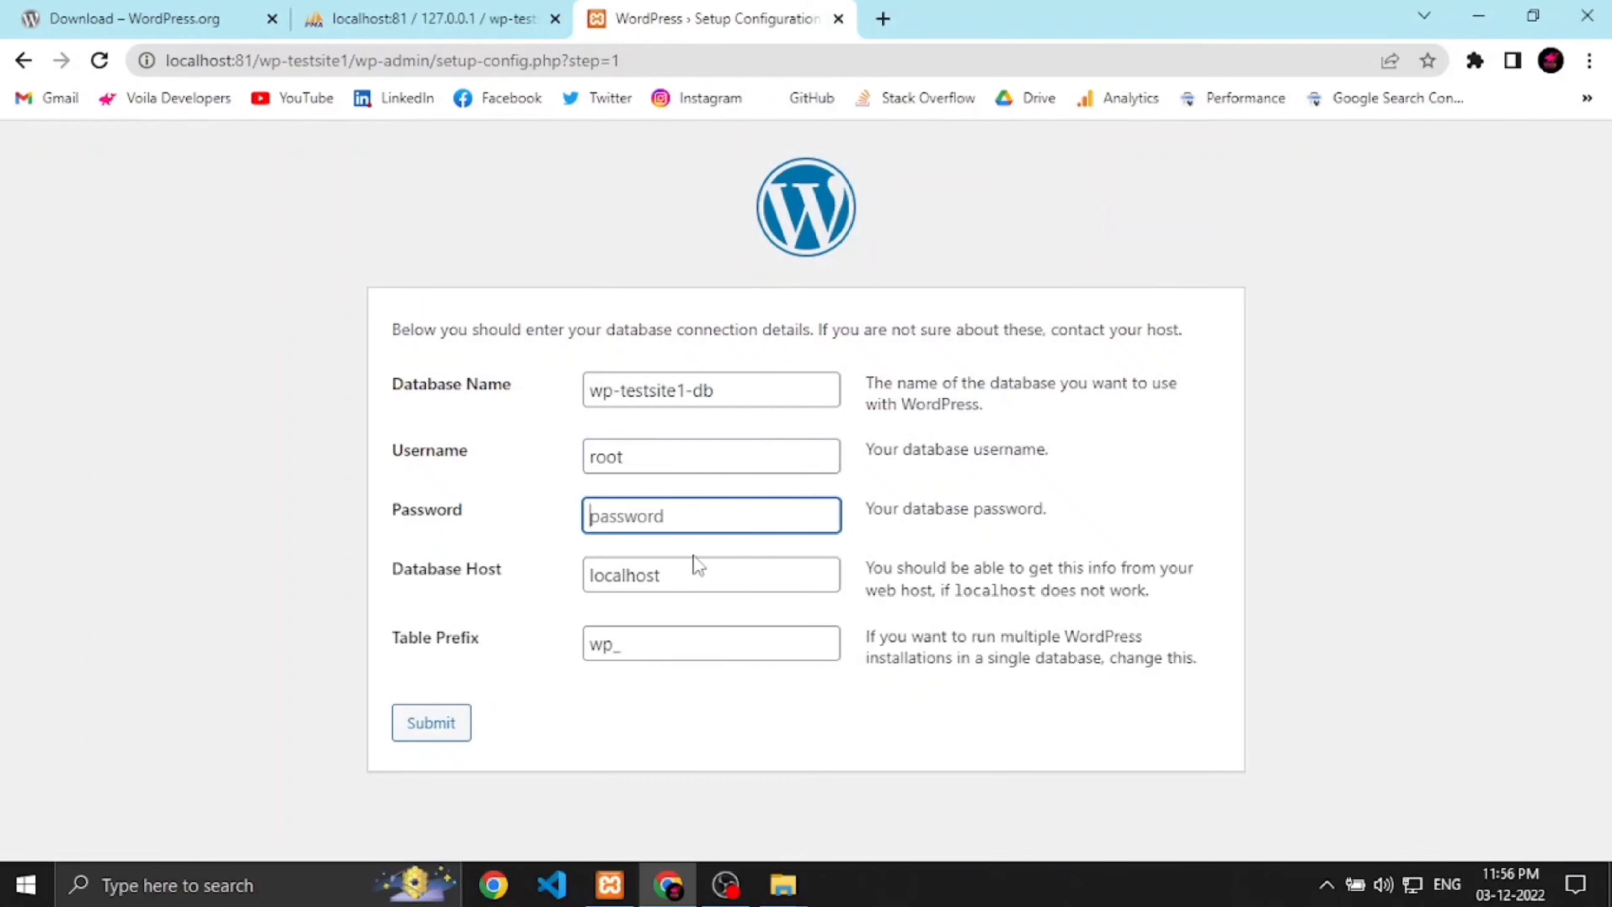
click(695, 579)
click(688, 646)
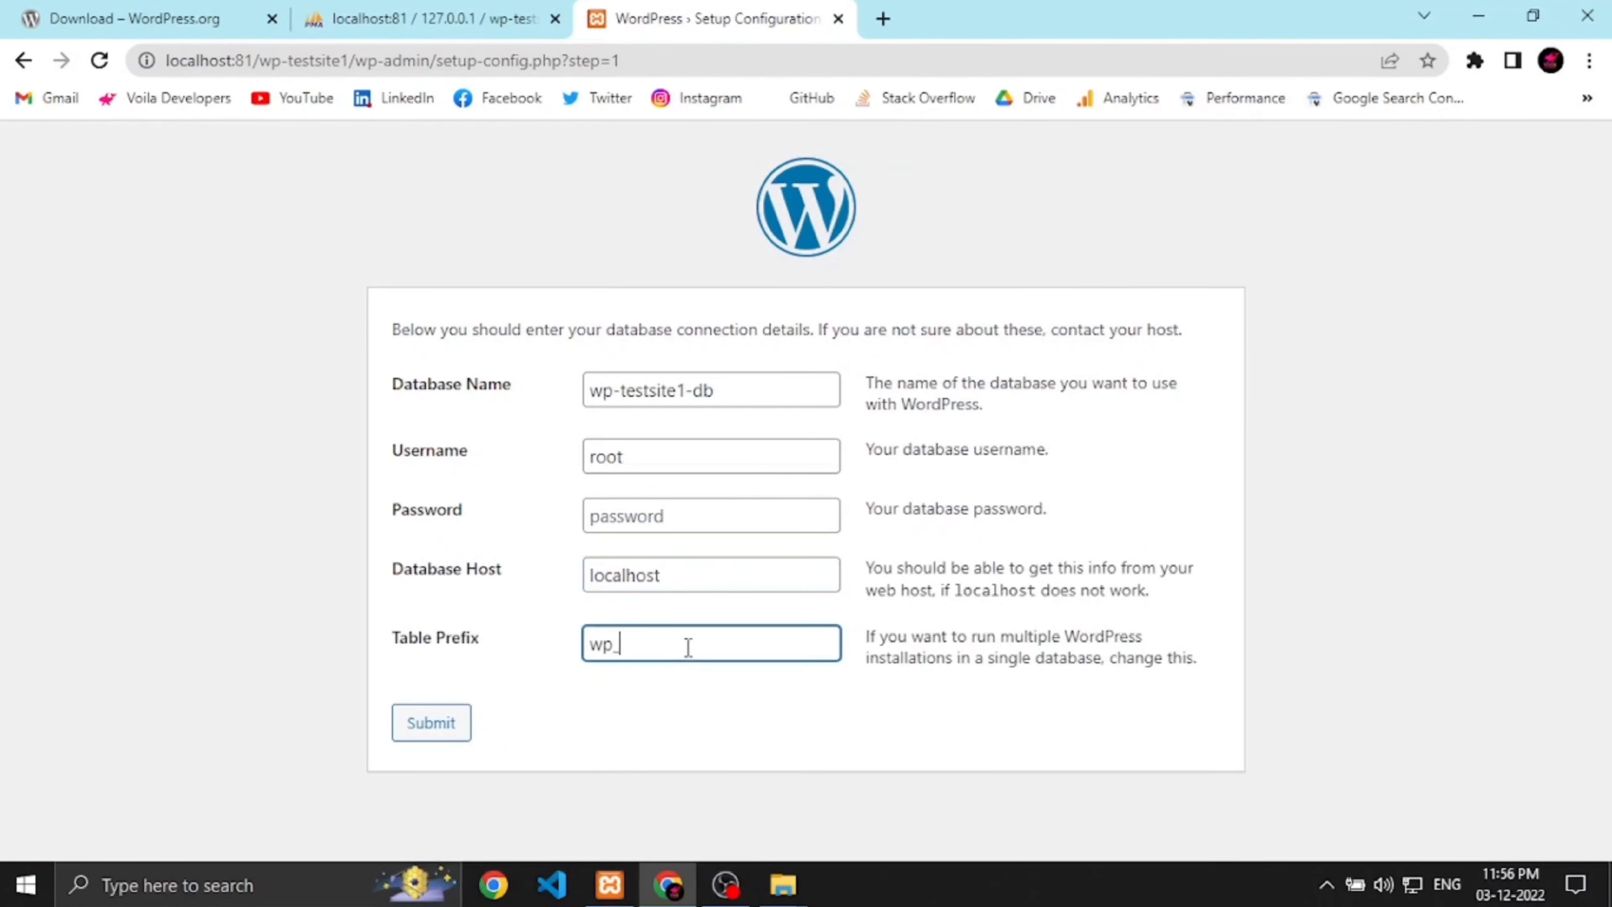
click(458, 735)
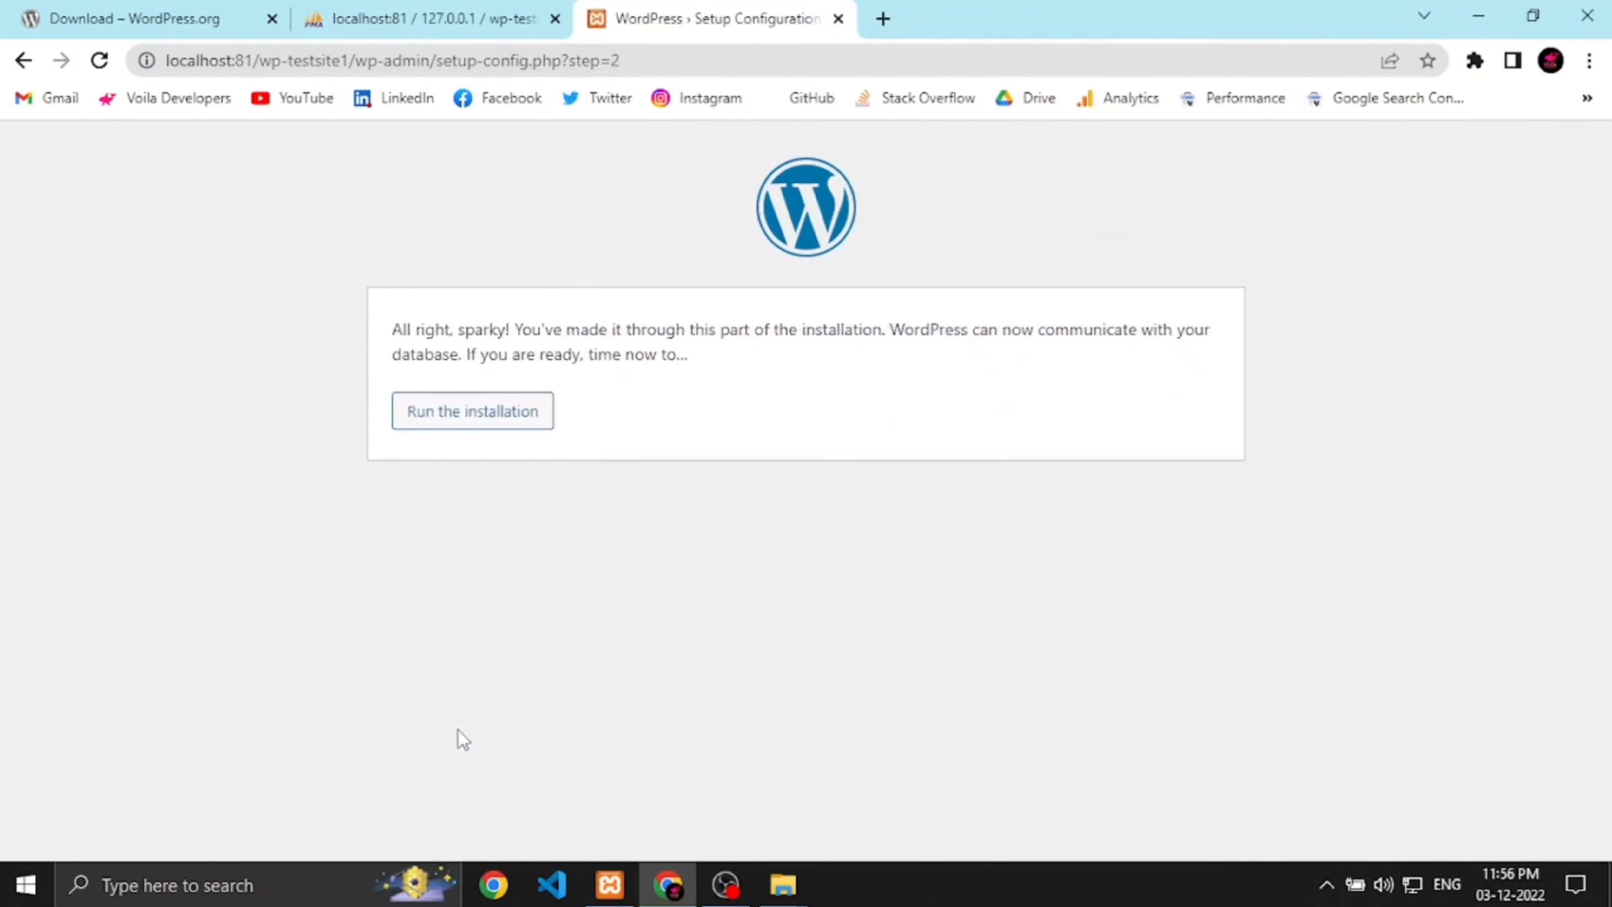
Step: Start the installation, titling the site 'WP Test Site 1' and entering an admin username
click(457, 416)
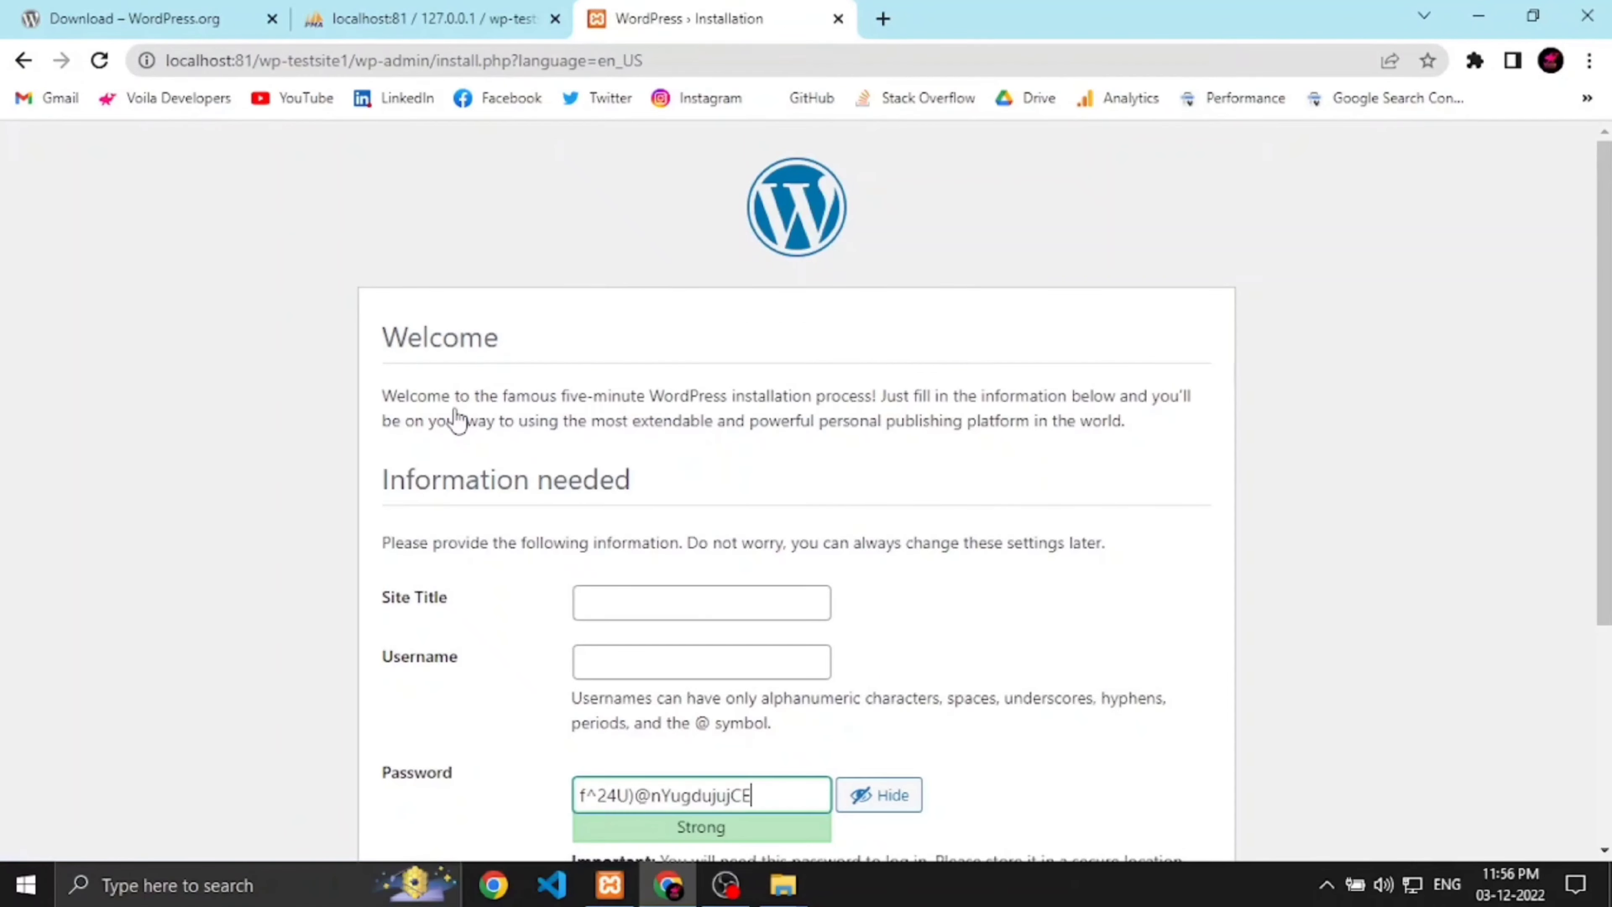
scroll(471, 521, down, 1)
click(614, 520)
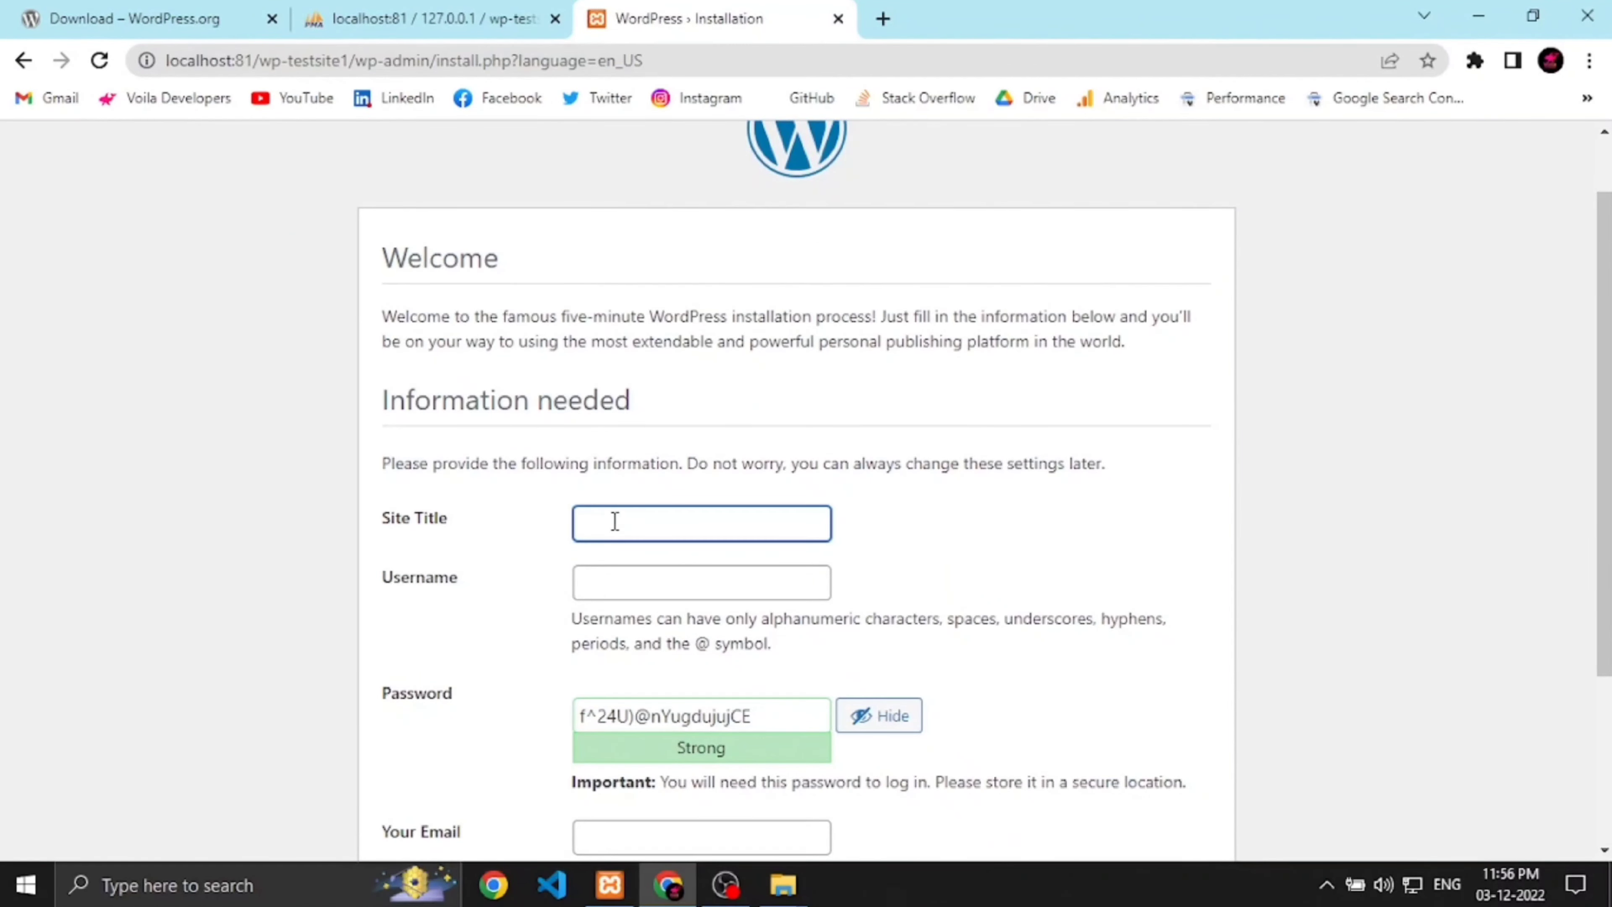
text(Wp)
key(BackSpace)
text(o)
text(P )
text(Test Site )
text(1)
click(635, 595)
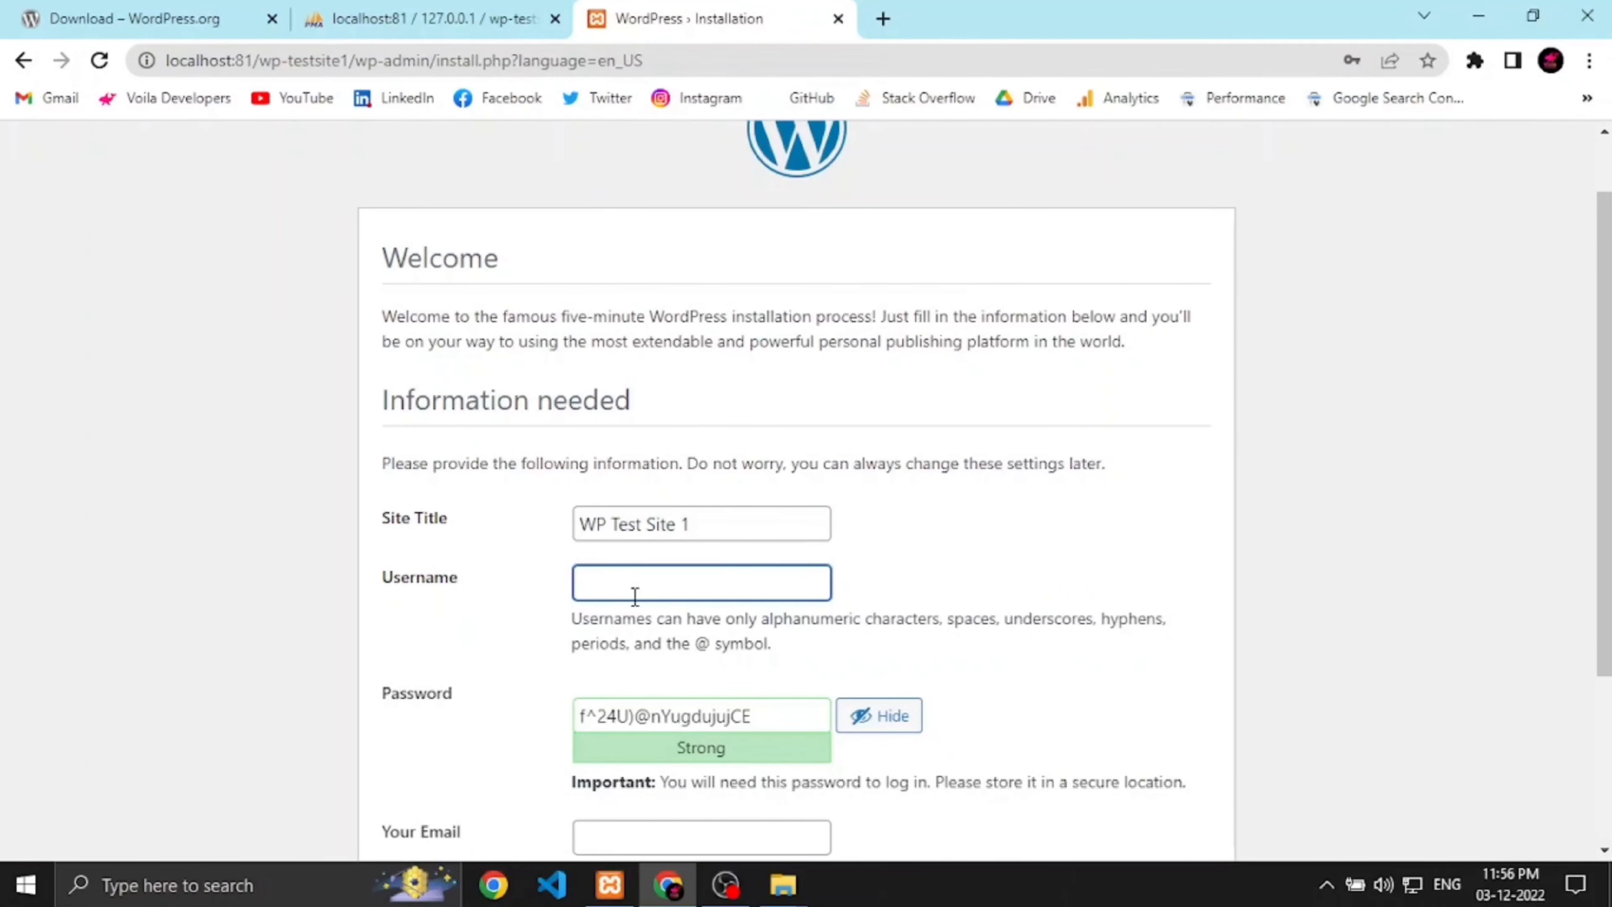
text(TestUser1)
Step: Set the admin password, confirm weak password use, enter the admin e-mail and install WordPress
click(766, 711)
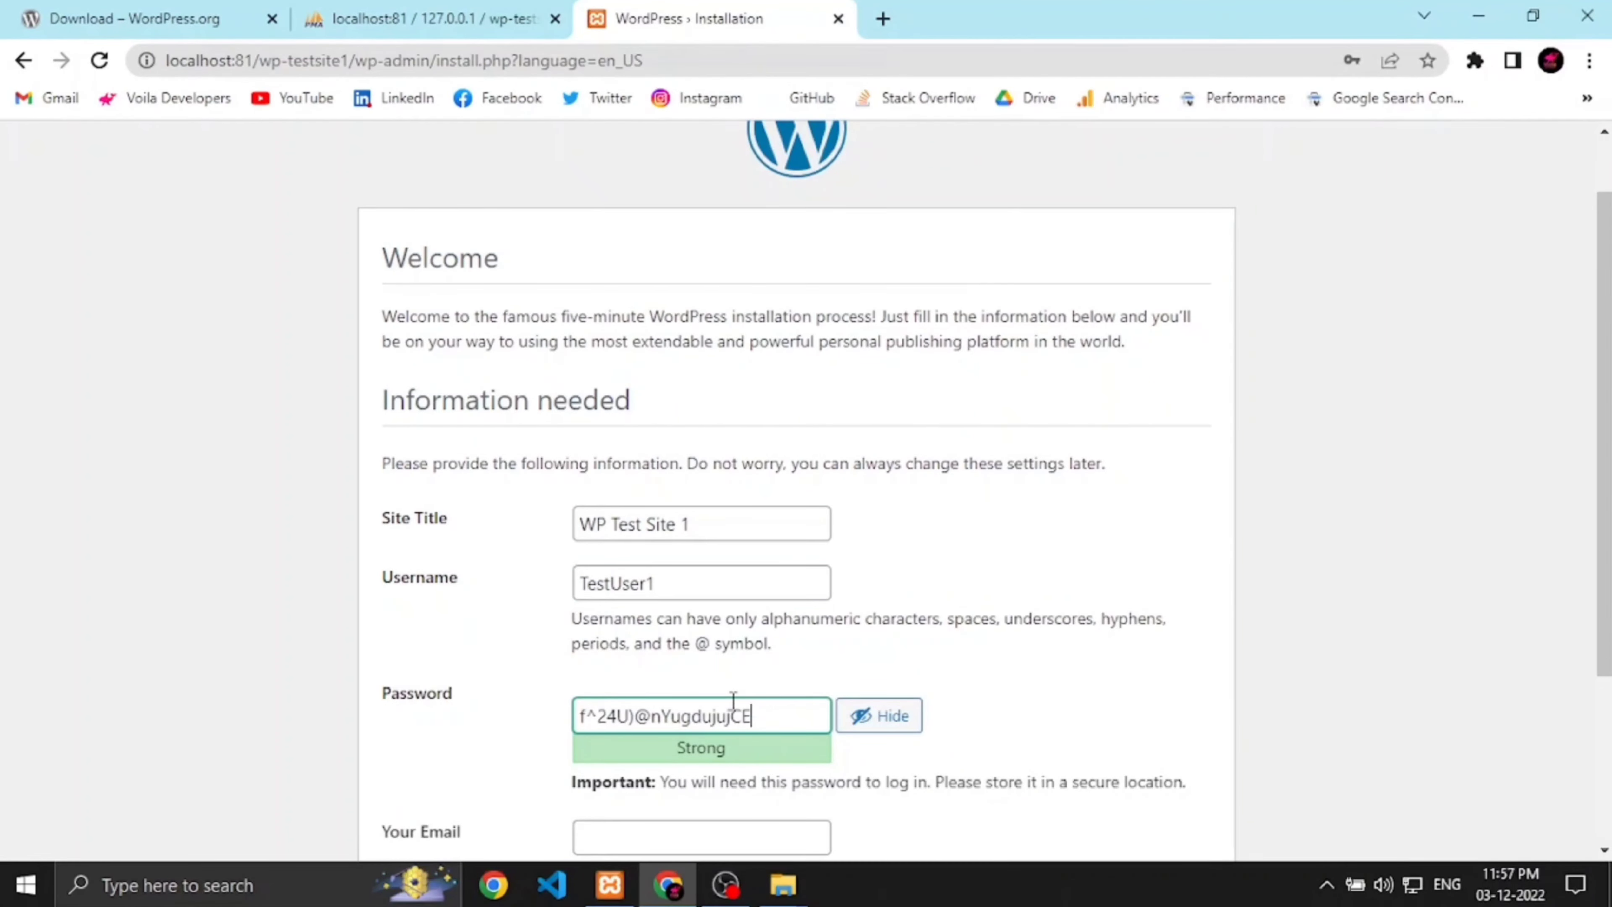
key(ctrl+a)
key(BackSpace)
text(P)
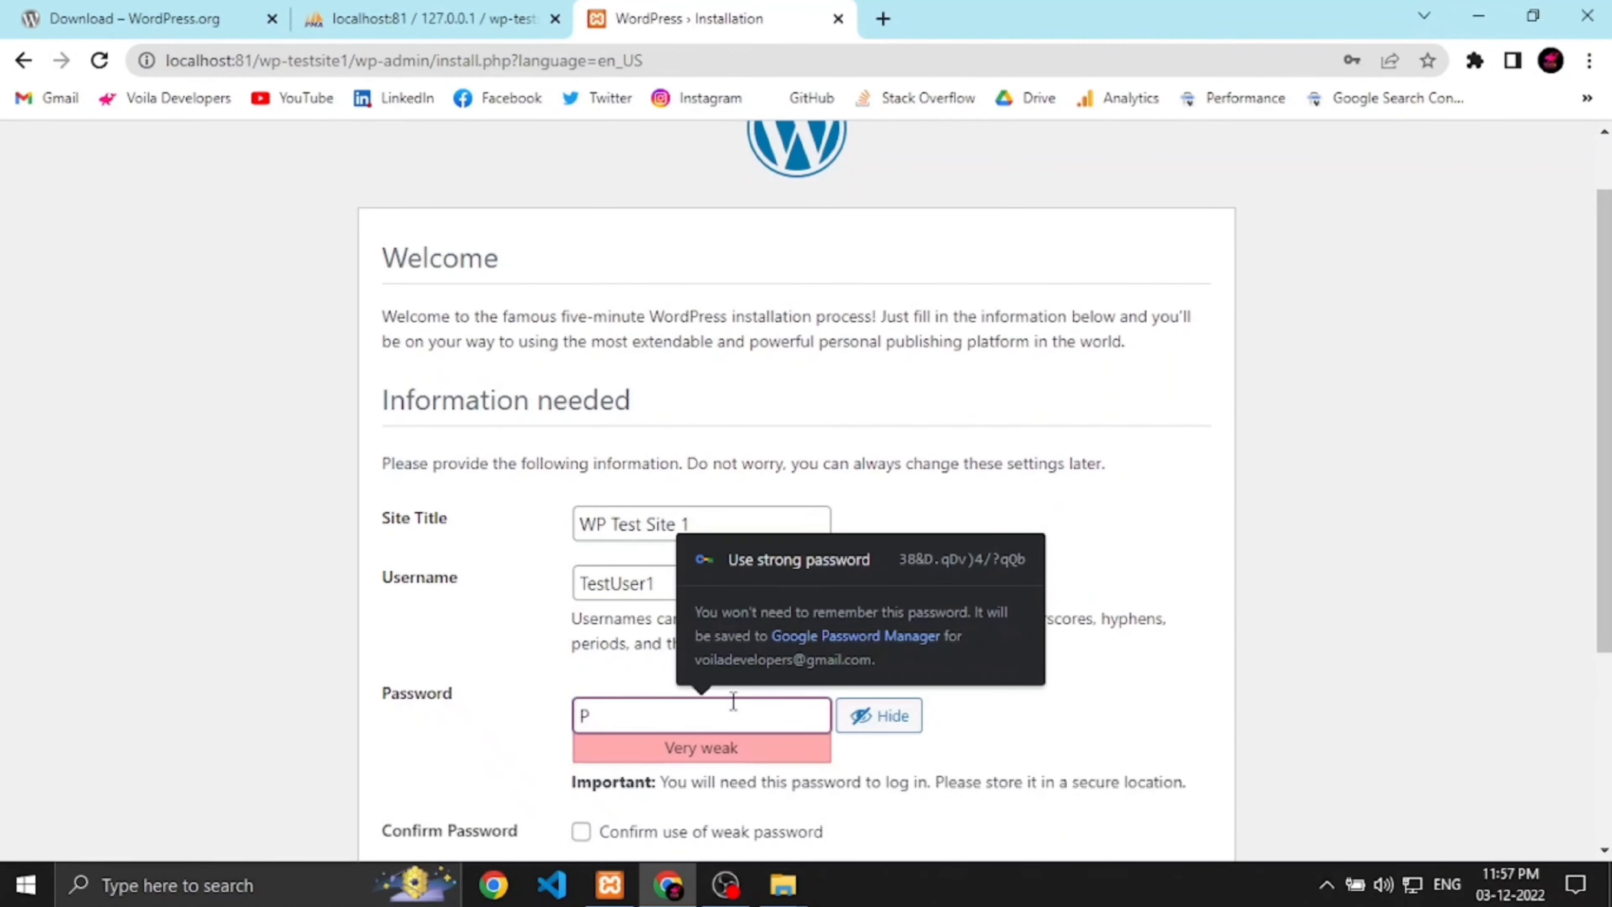
text(@ssword)
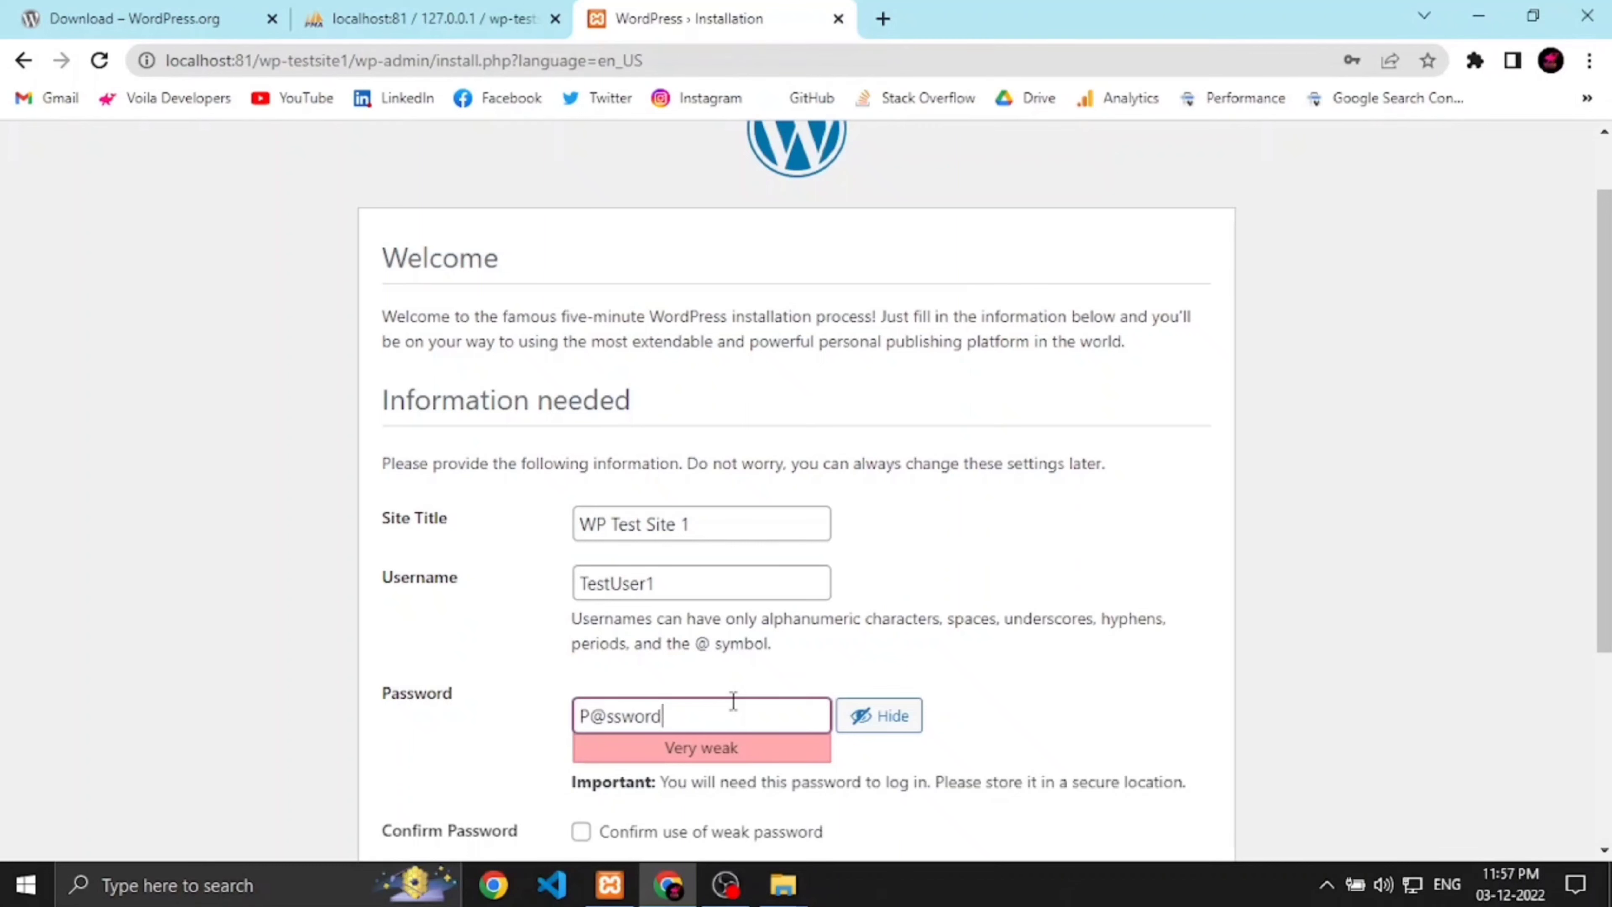
text(1)
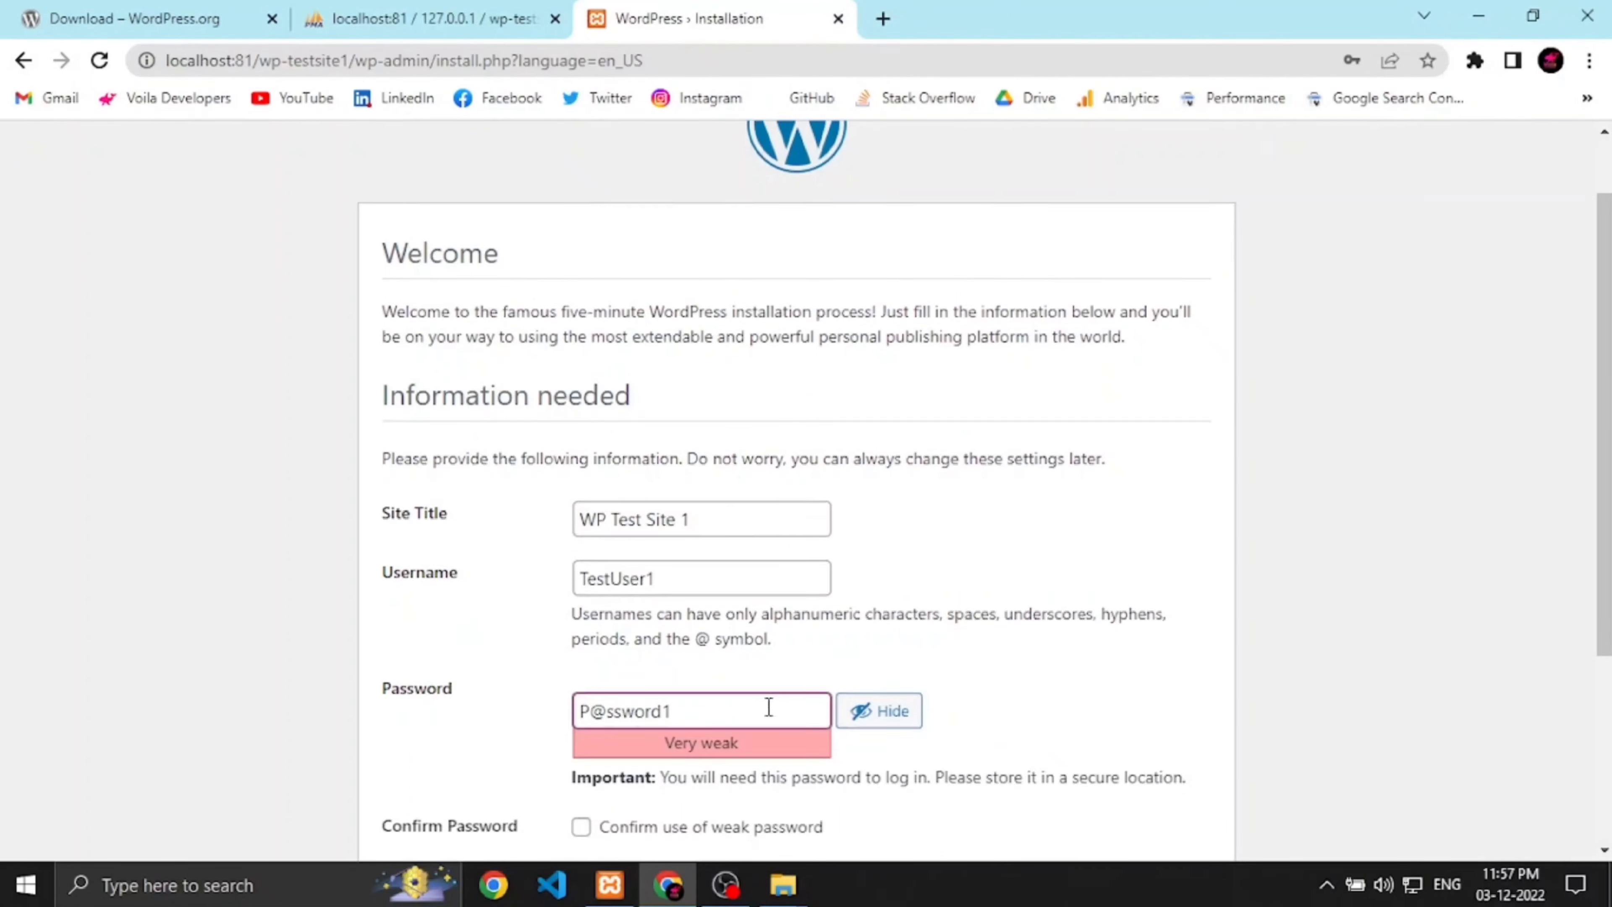
scroll(742, 736, down, 2)
click(579, 715)
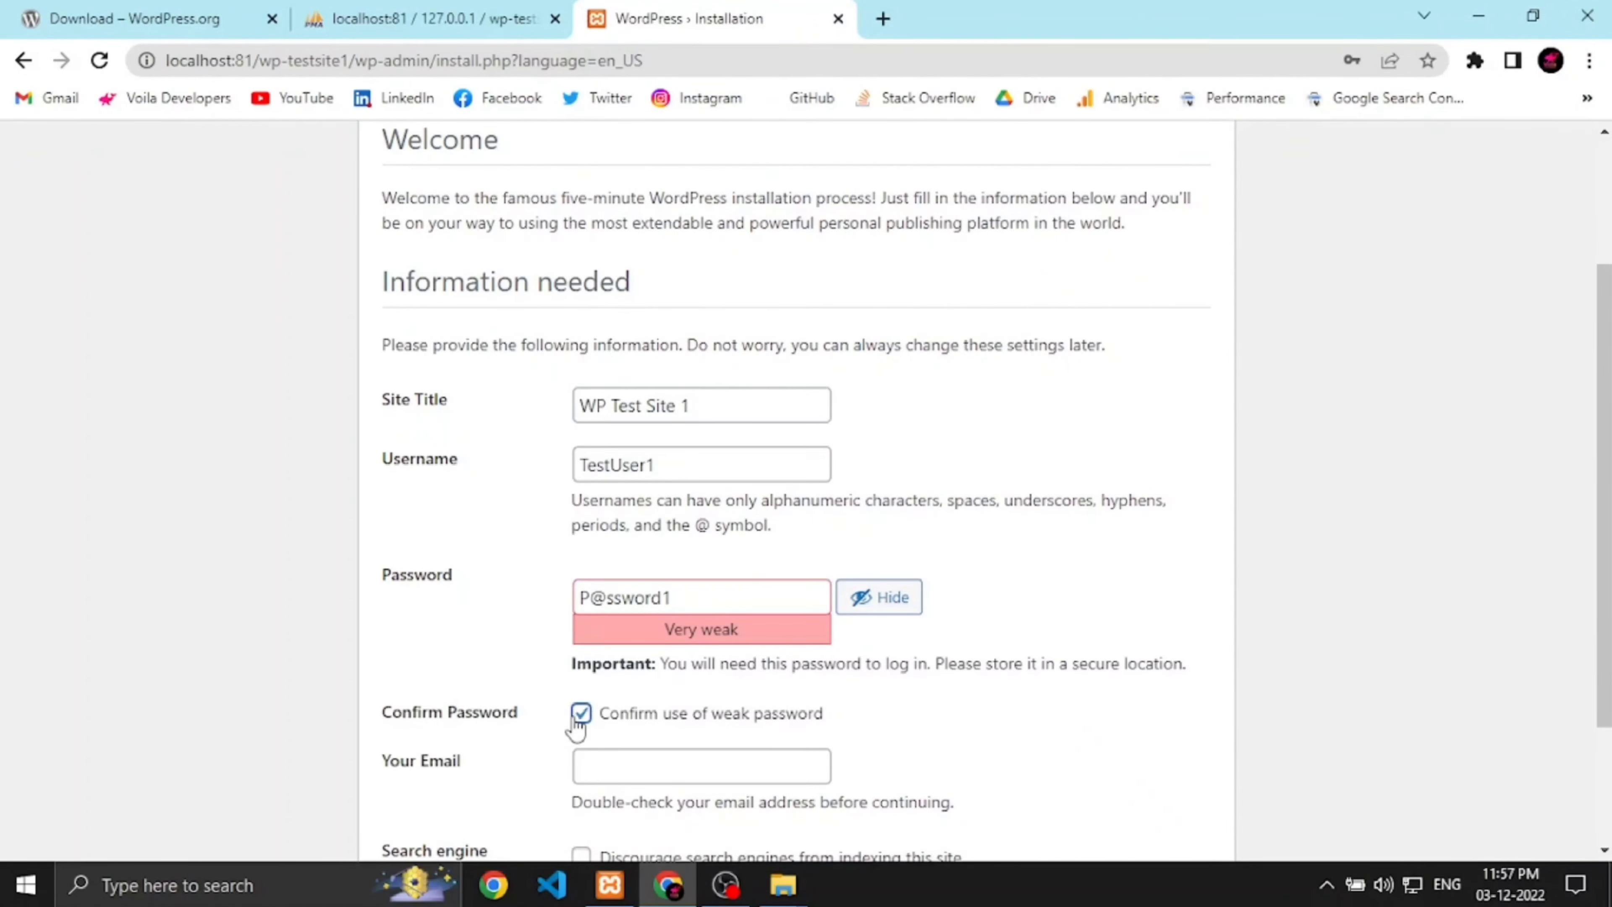
scroll(565, 756, down, 1)
click(614, 682)
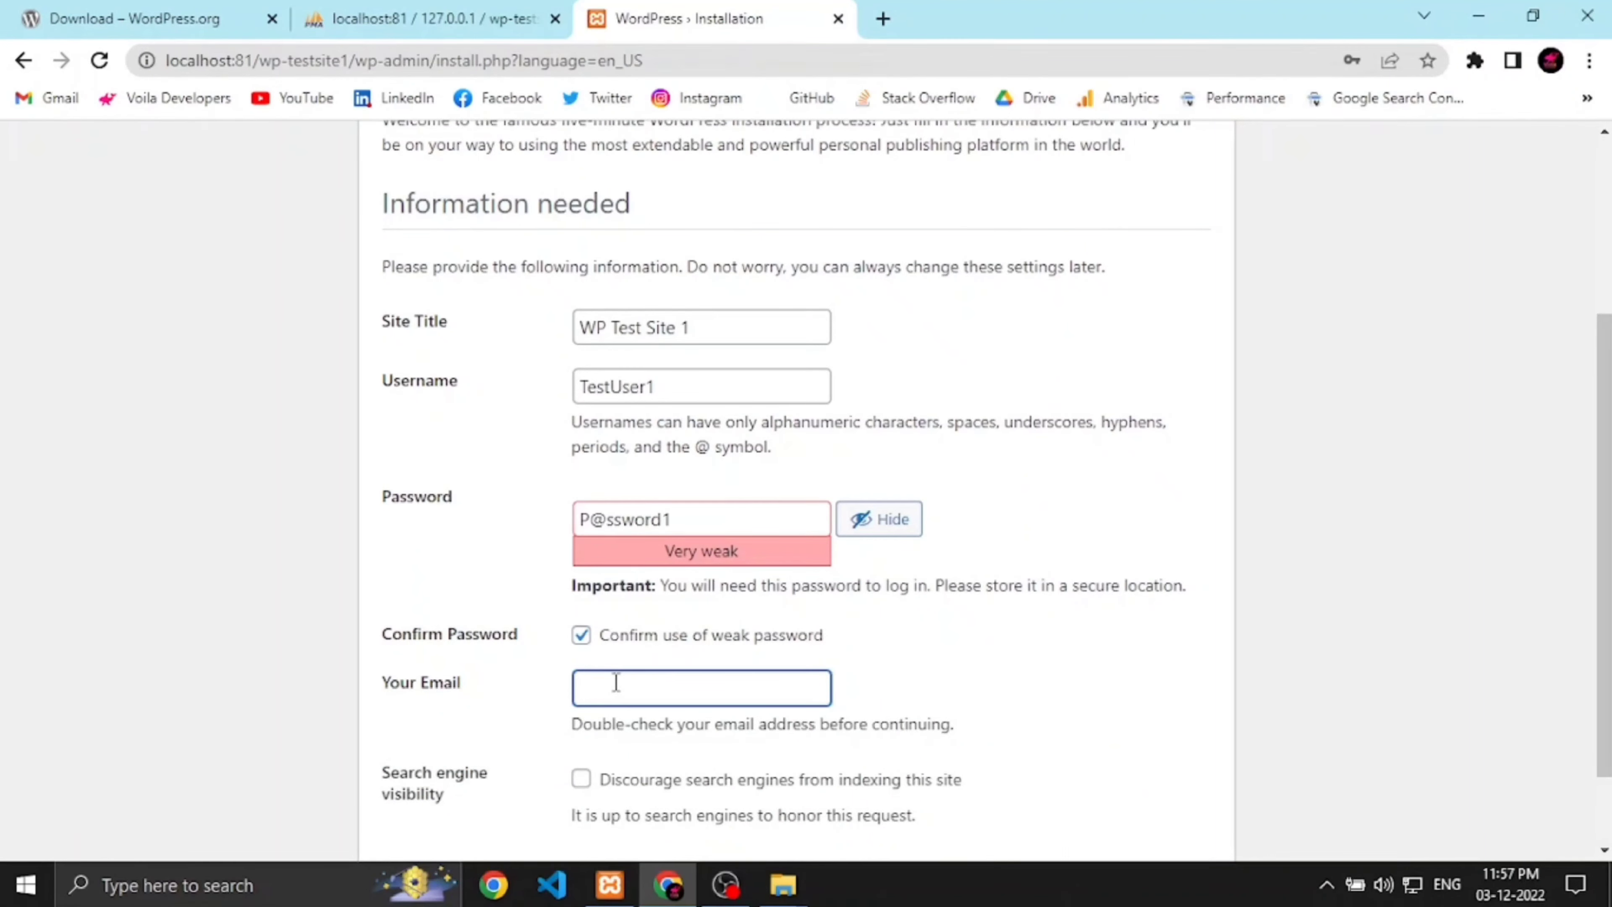
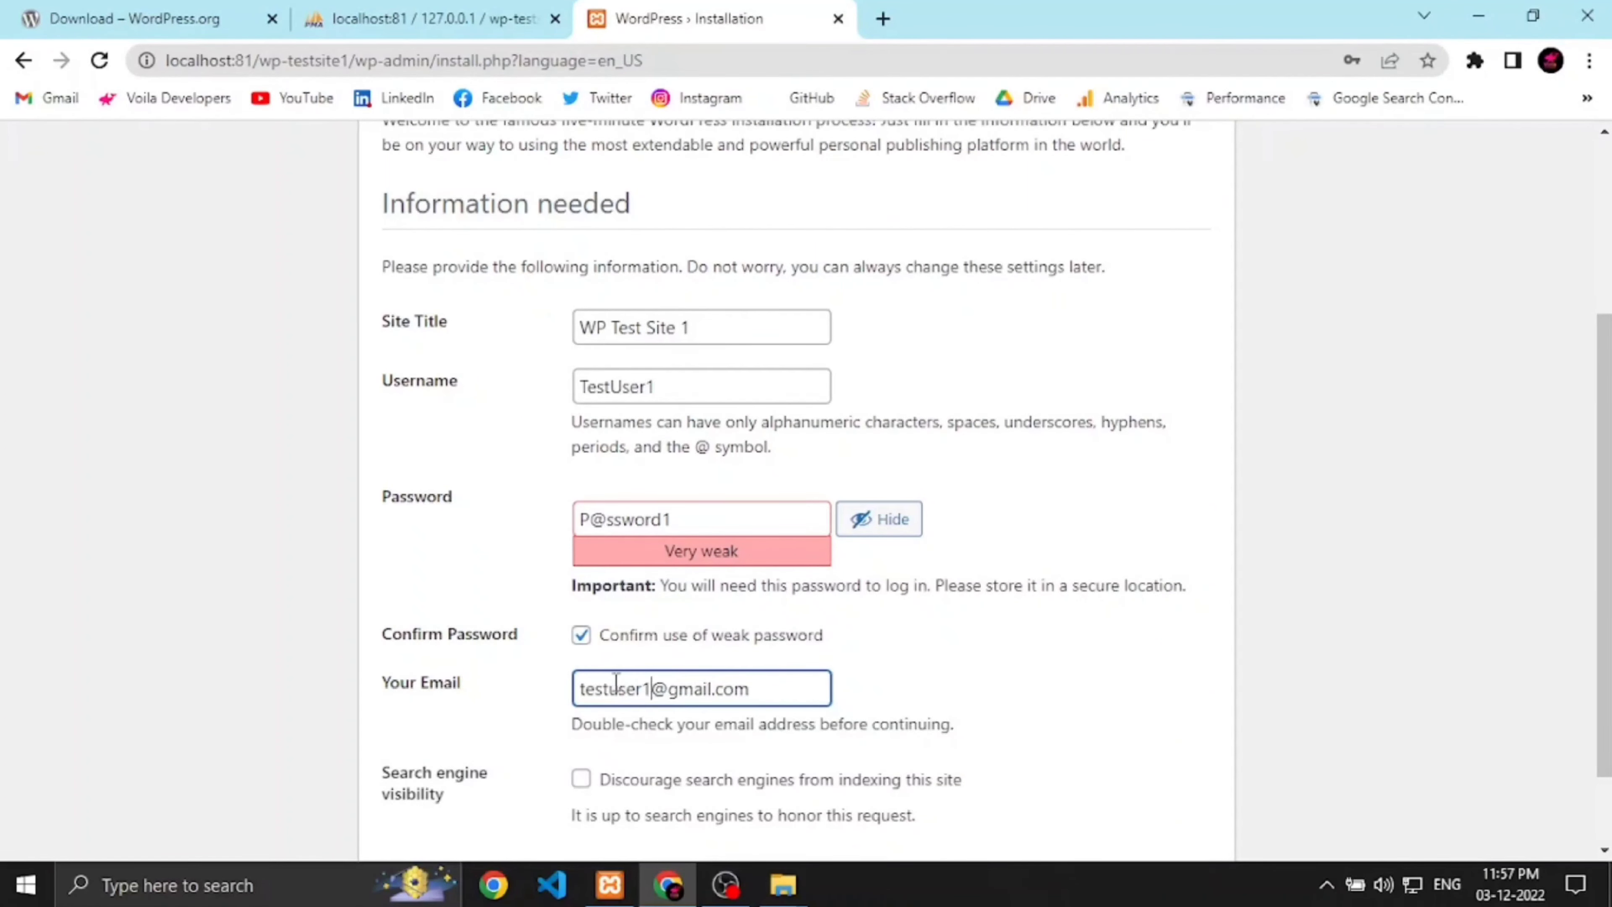
scroll(659, 677, down, 2)
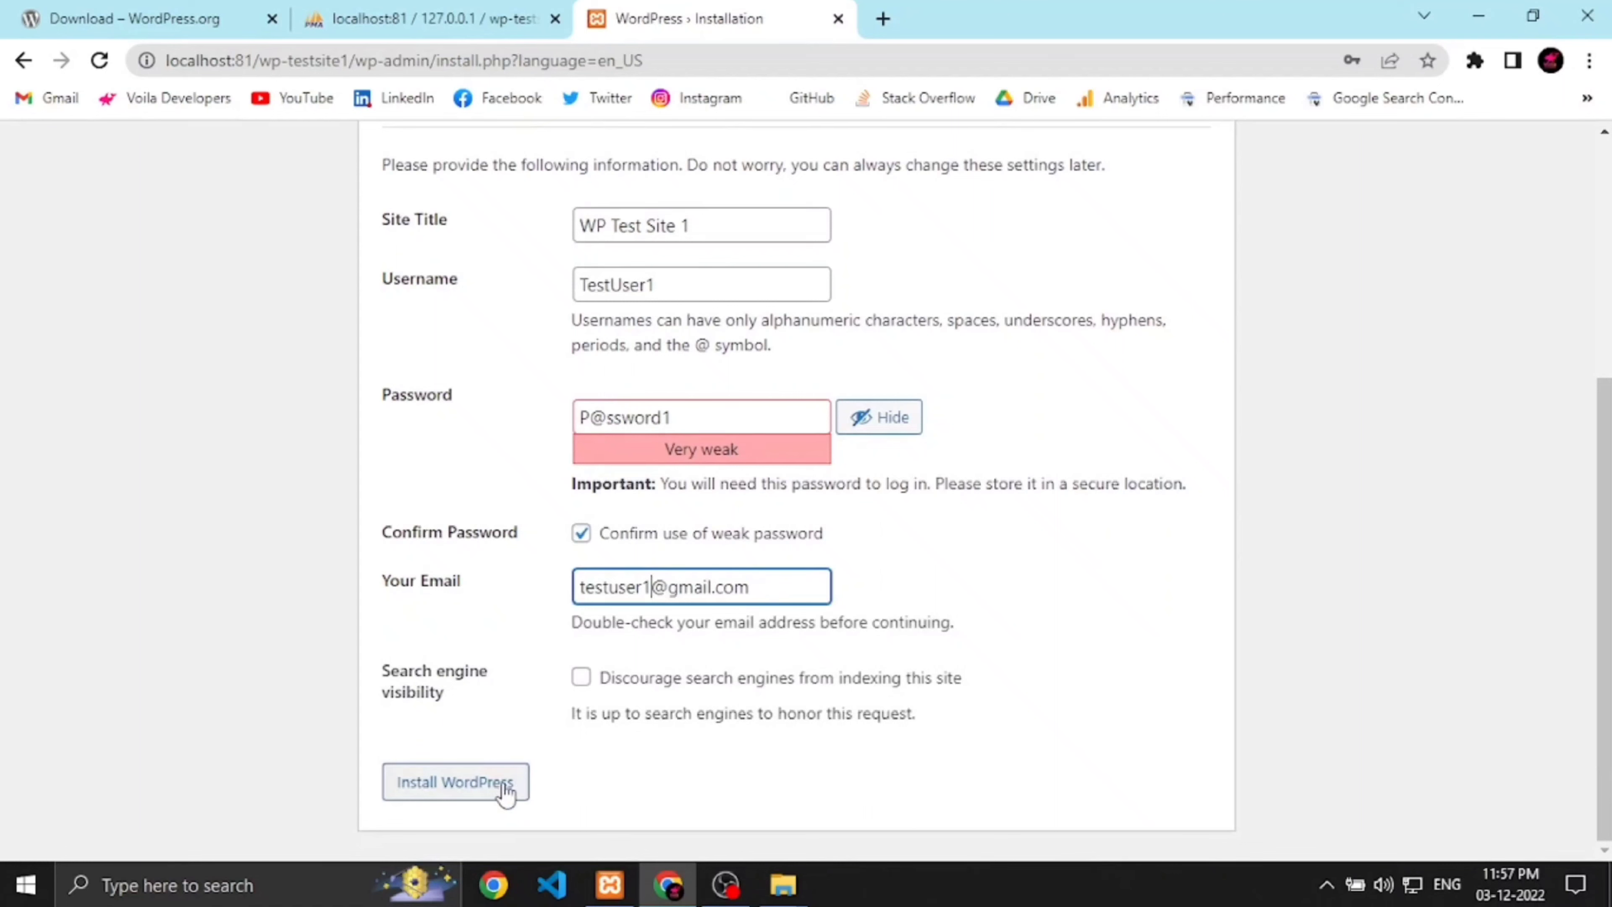
click(507, 796)
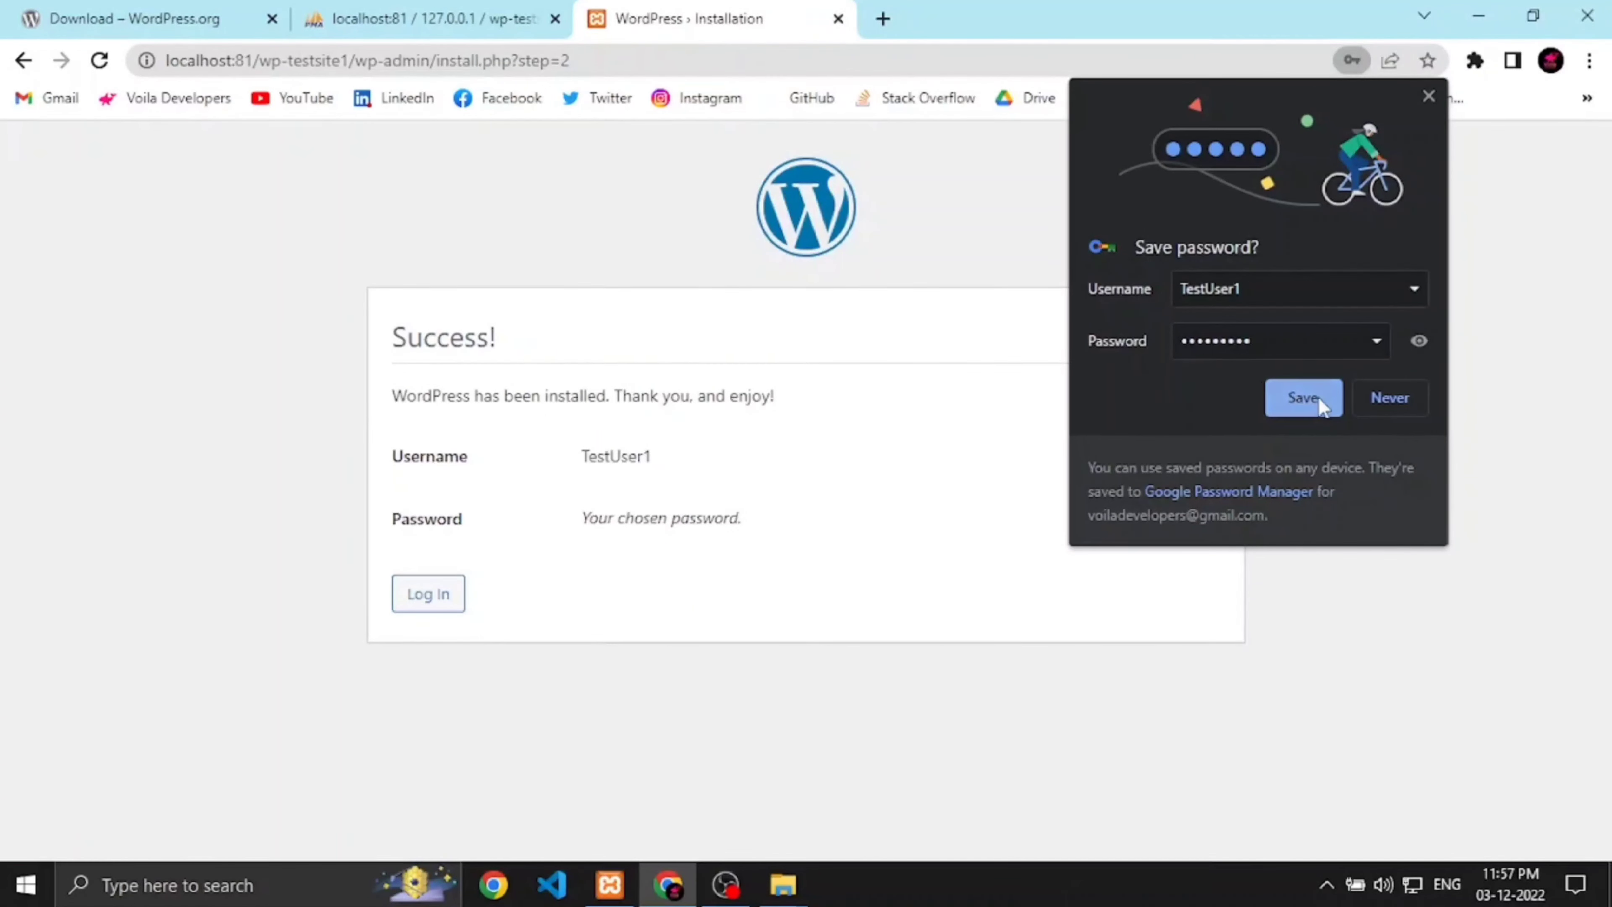
Step: Save the login in Chrome and log in to the WordPress Dashboard
click(1302, 398)
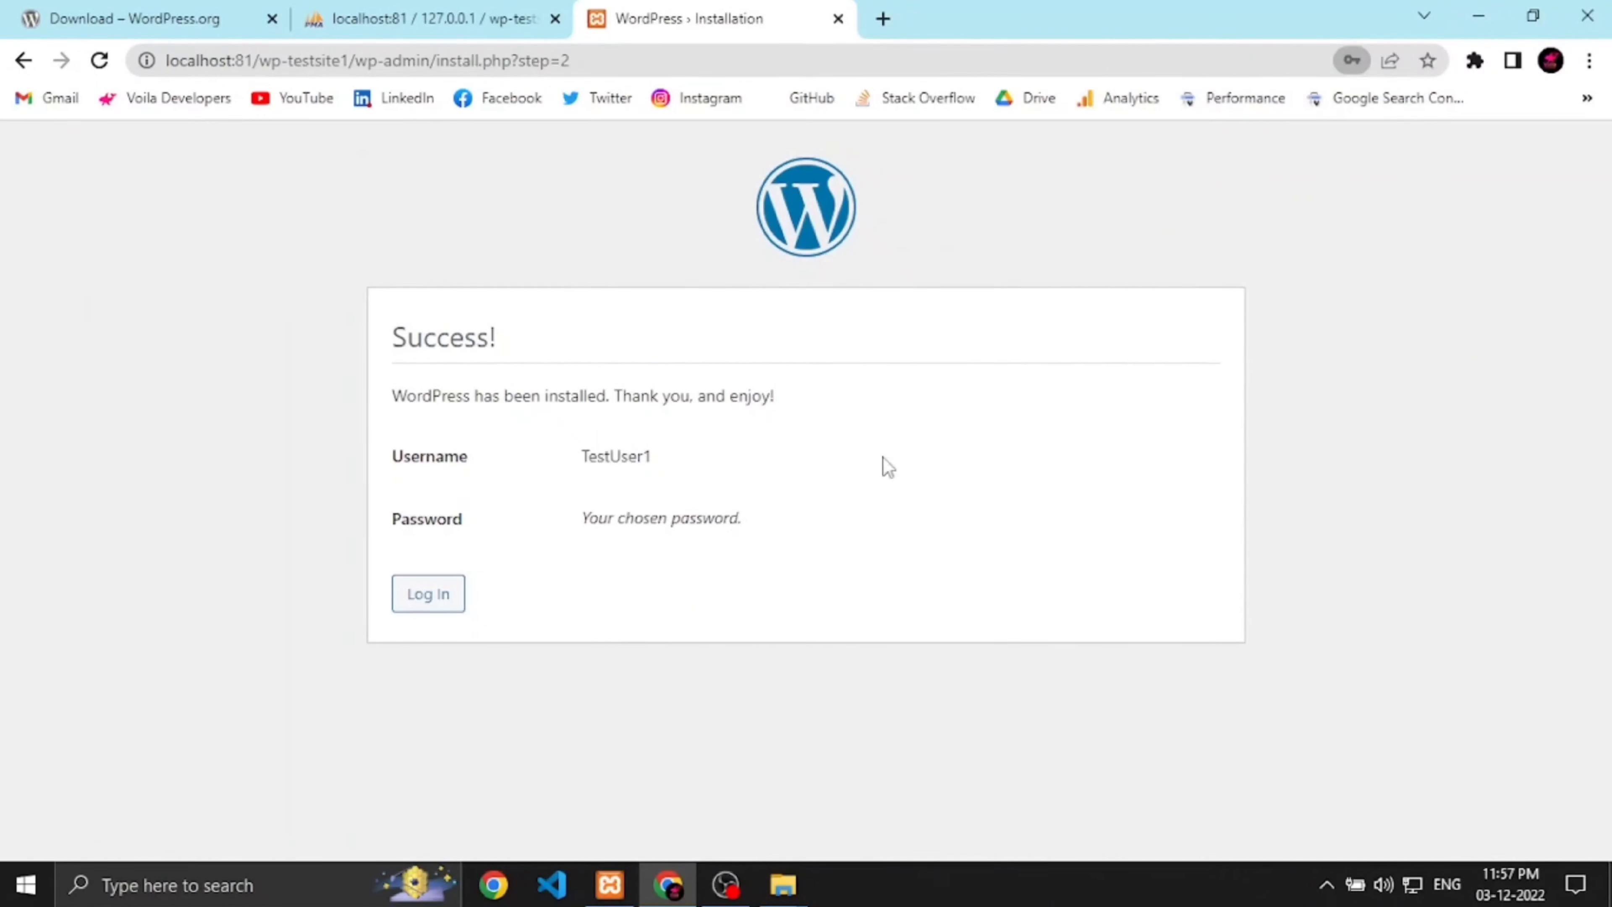
click(428, 597)
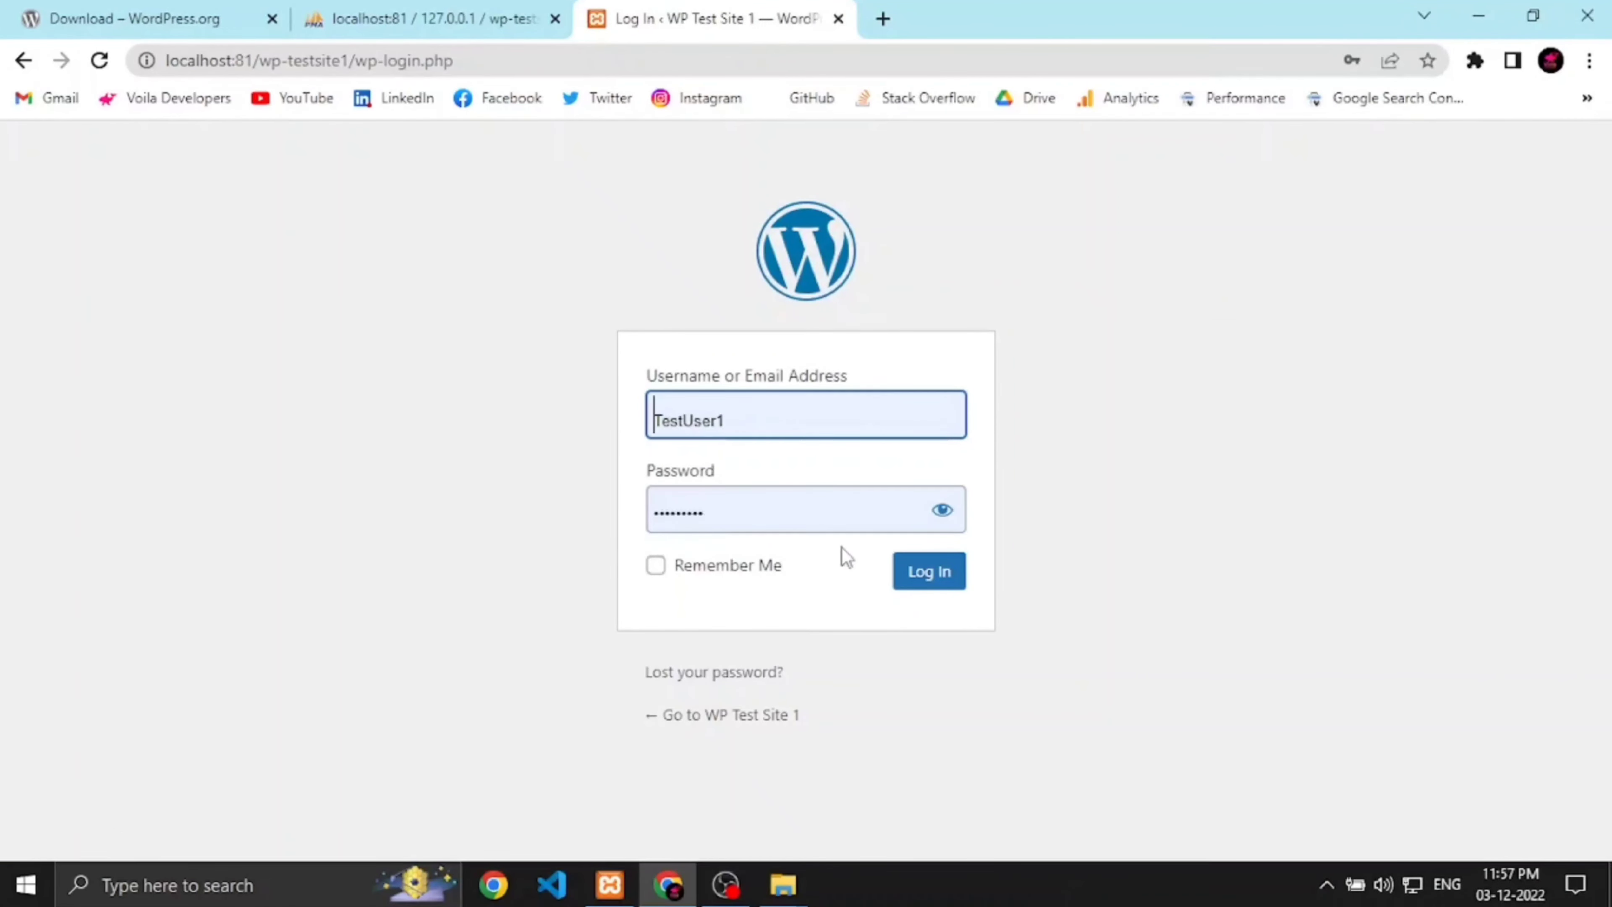
click(931, 572)
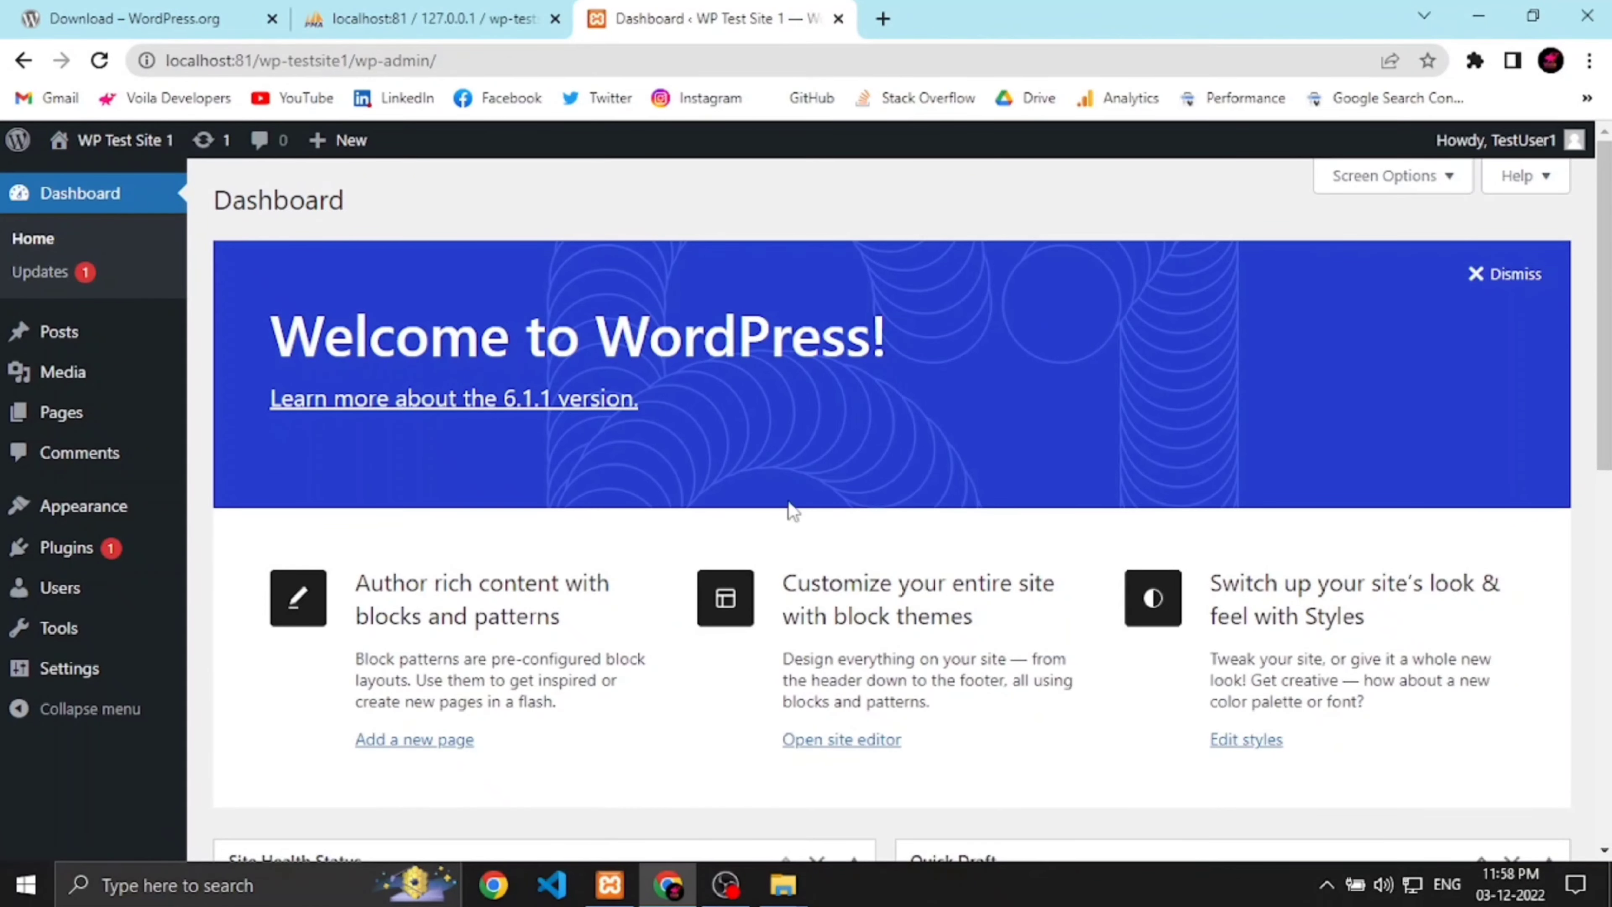
Step: Open the WP Test Site 1 front end in a new tab from the Dashboard
scroll(773, 653, down, 3)
scroll(774, 652, down, 5)
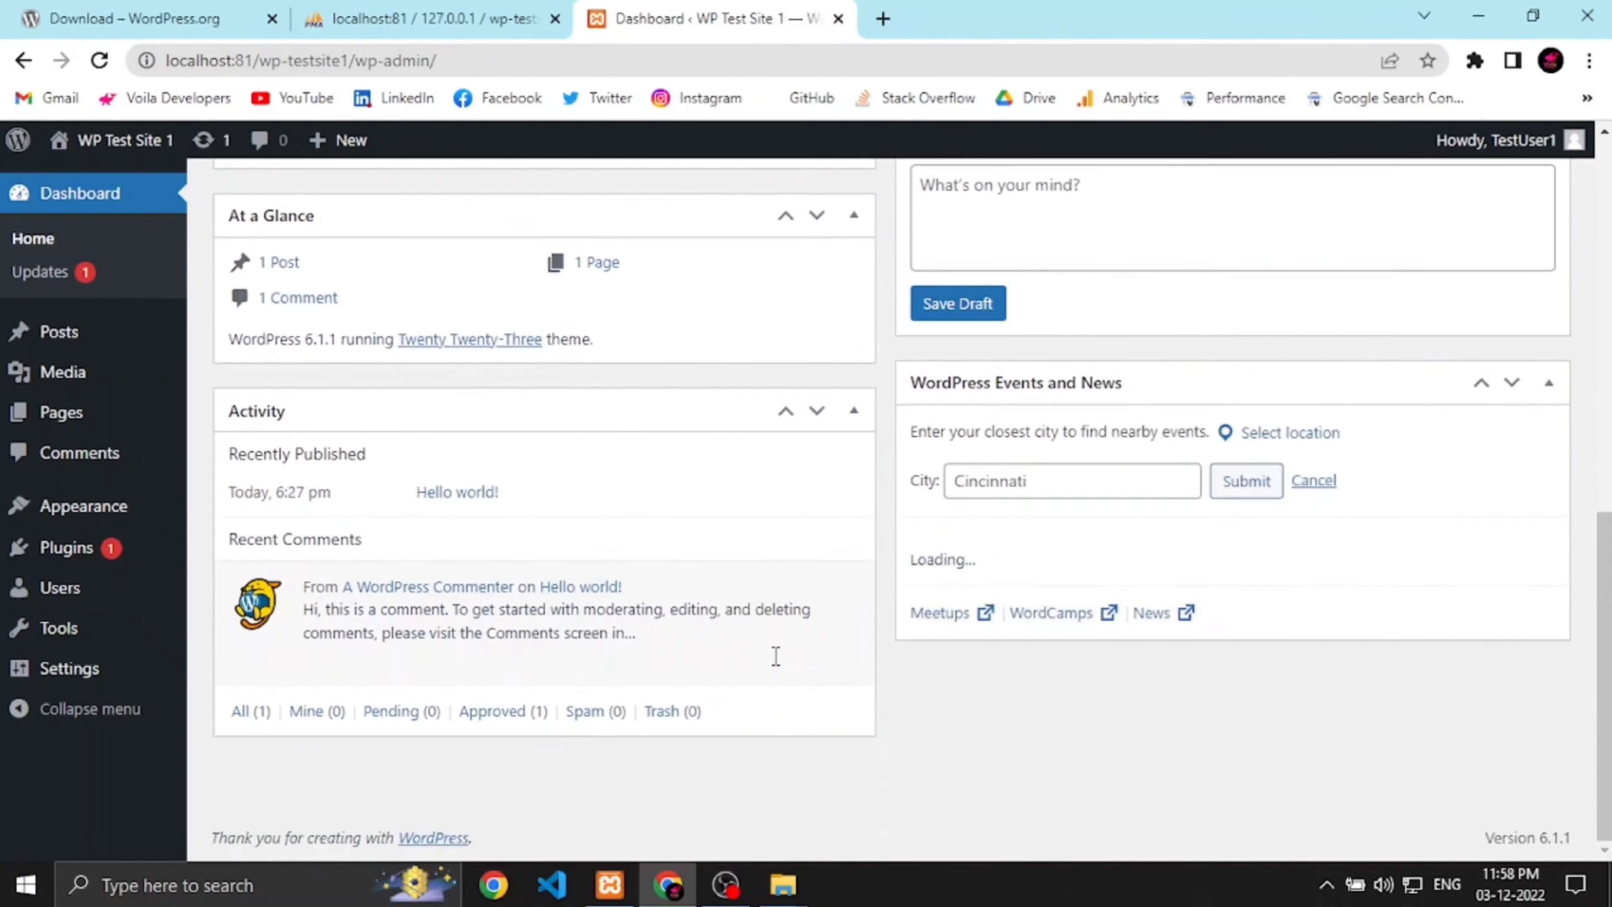
scroll(774, 658, up, 8)
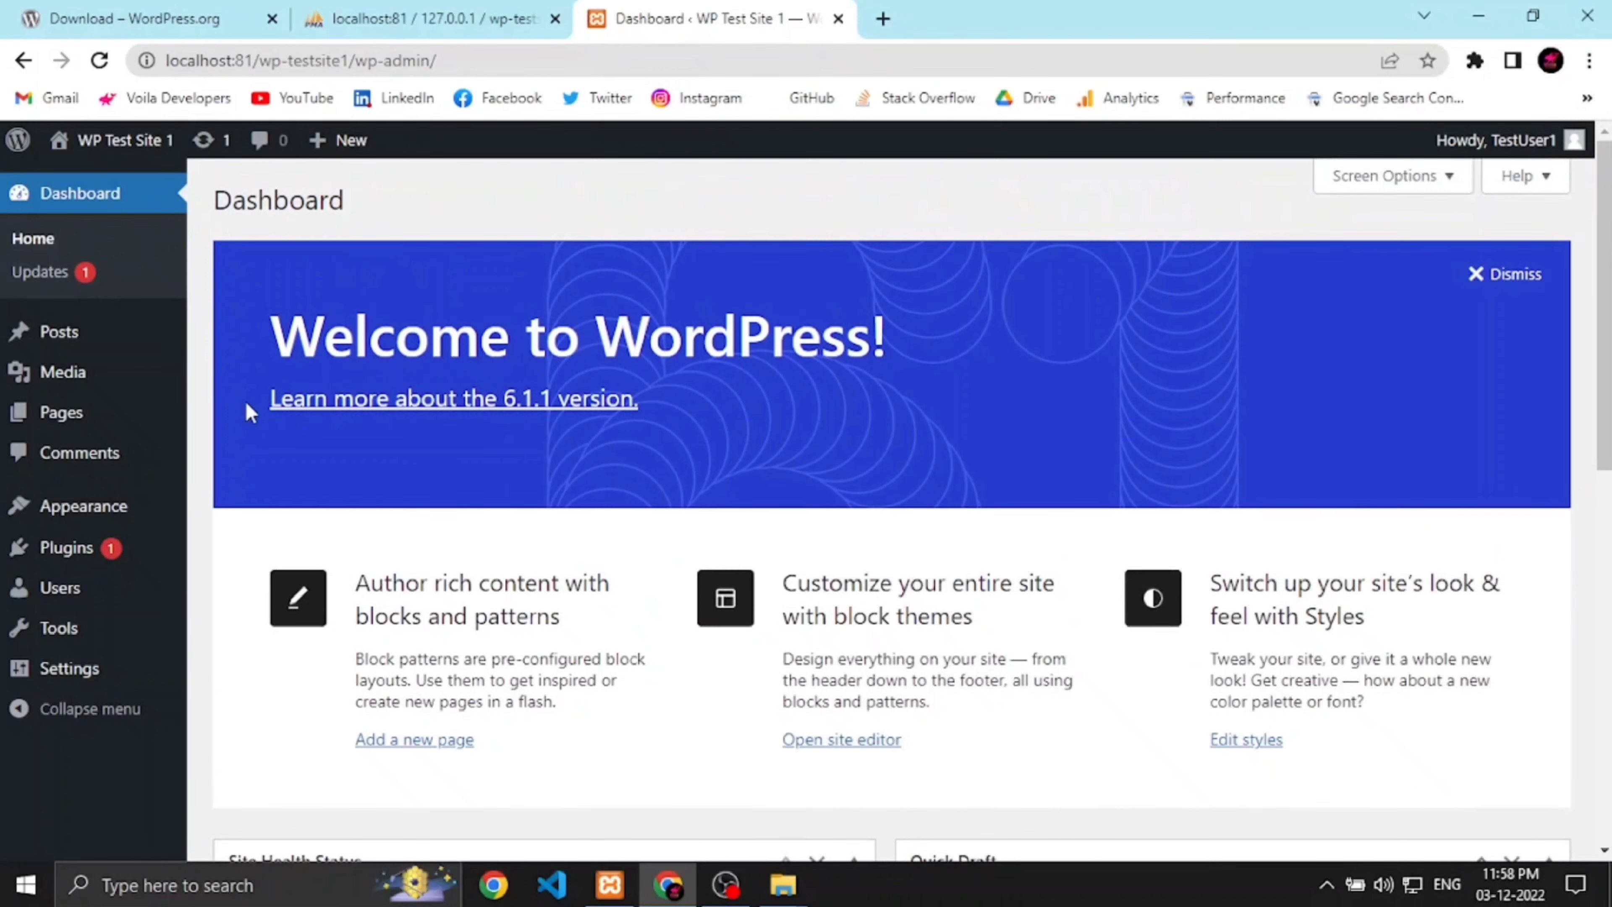
right_click(141, 144)
click(159, 164)
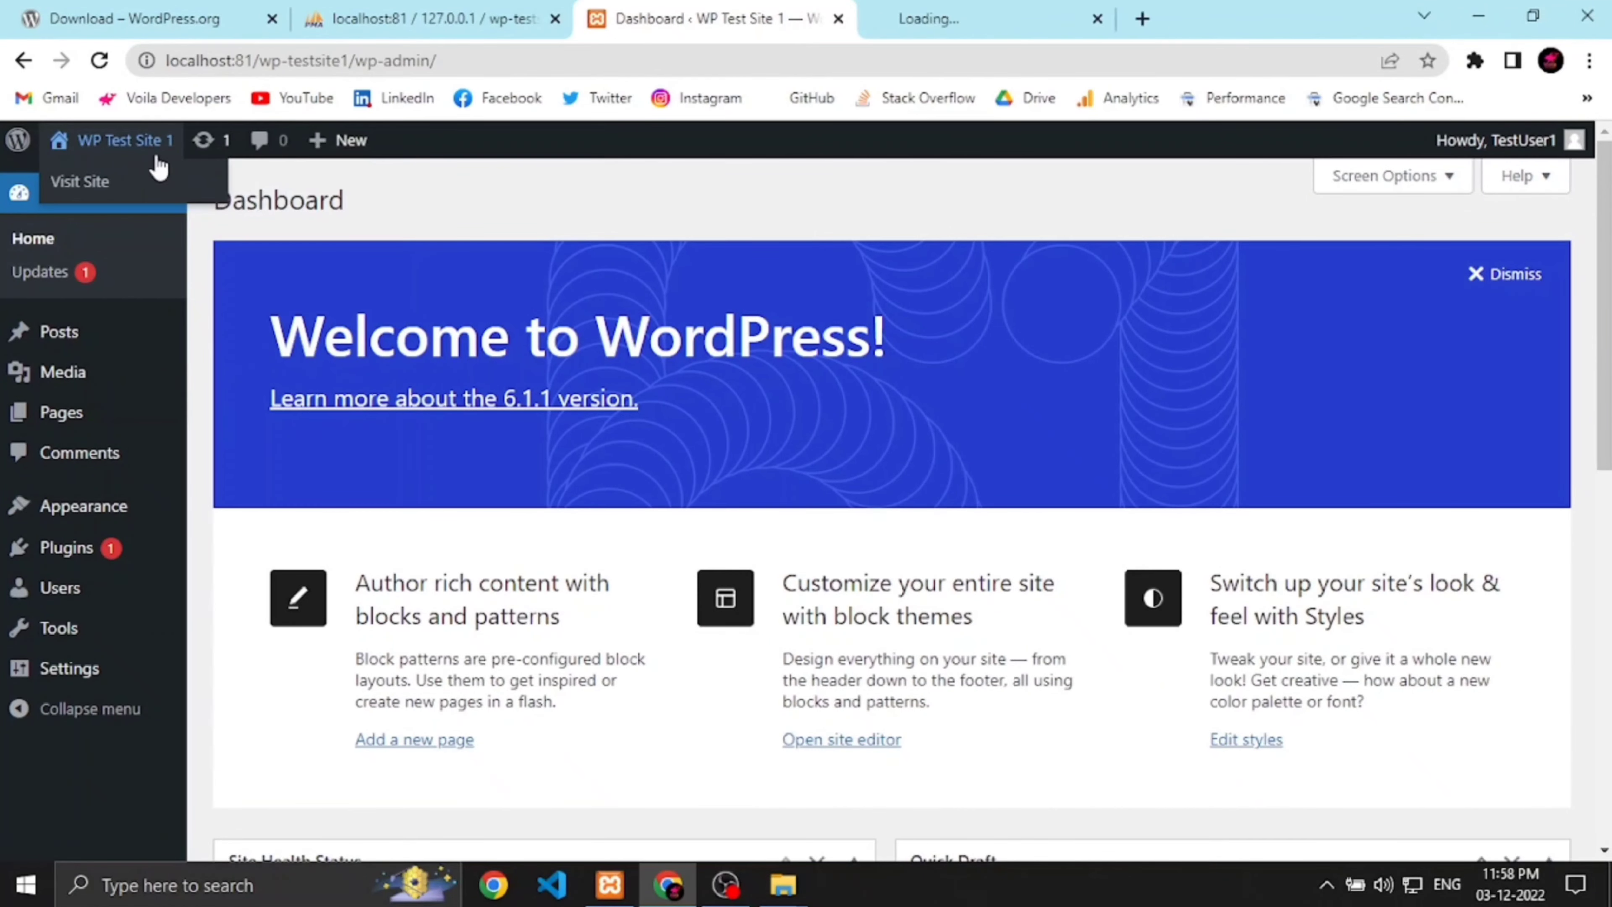
Step: Switch to the new tab showing WP Test Site 1's front page and scroll through the Hello world! post
click(996, 29)
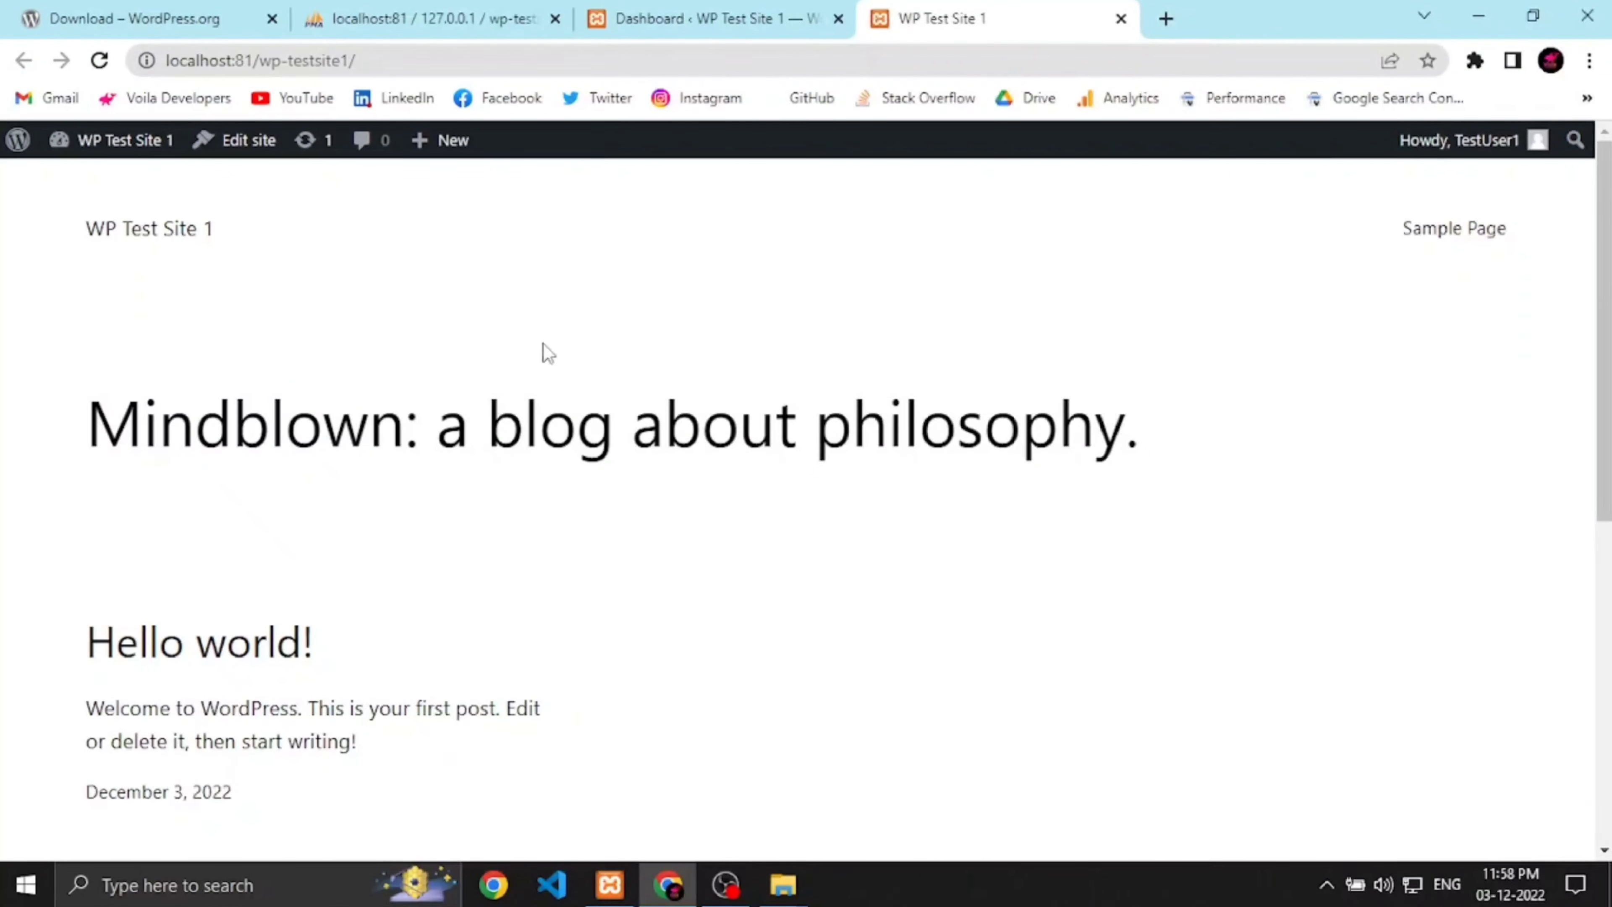
scroll(942, 493, down, 10)
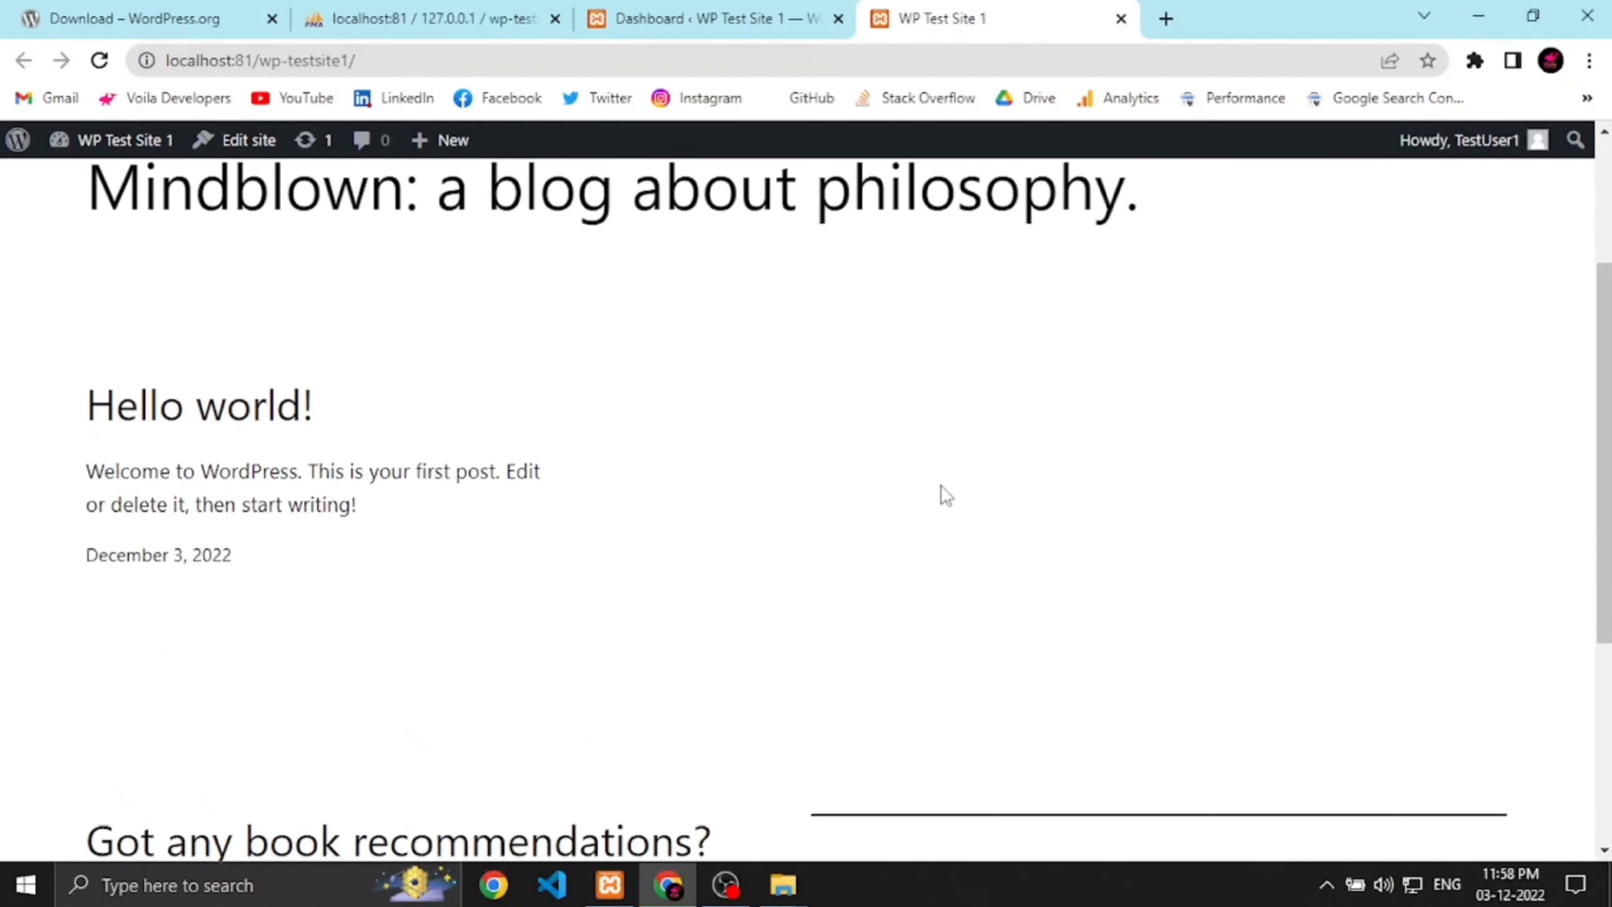
scroll(932, 553, up, 10)
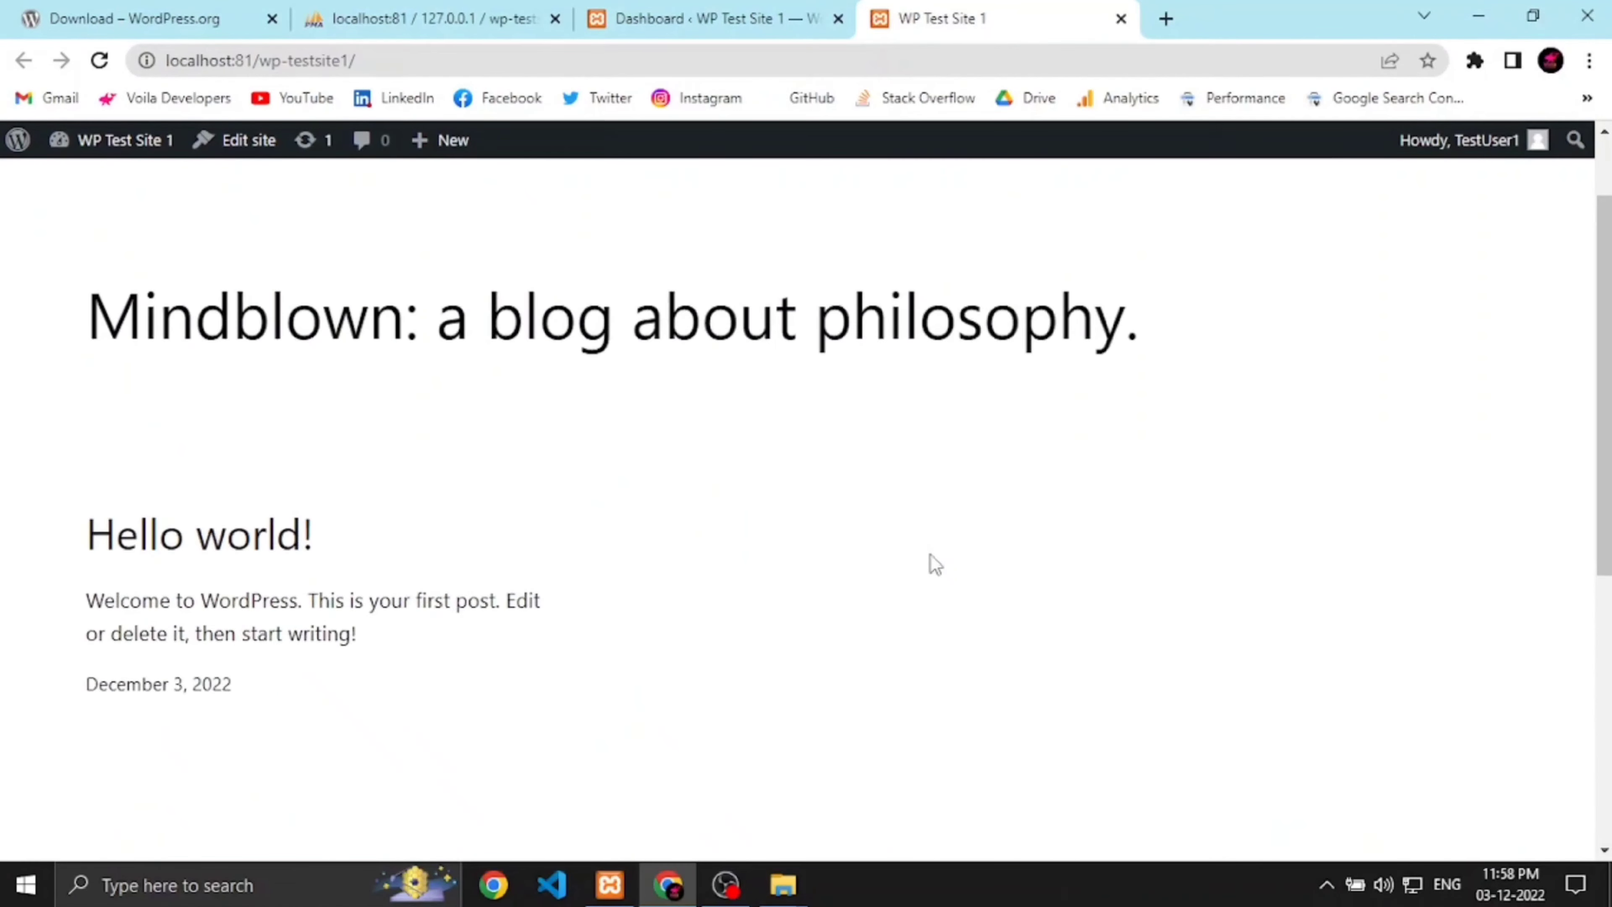